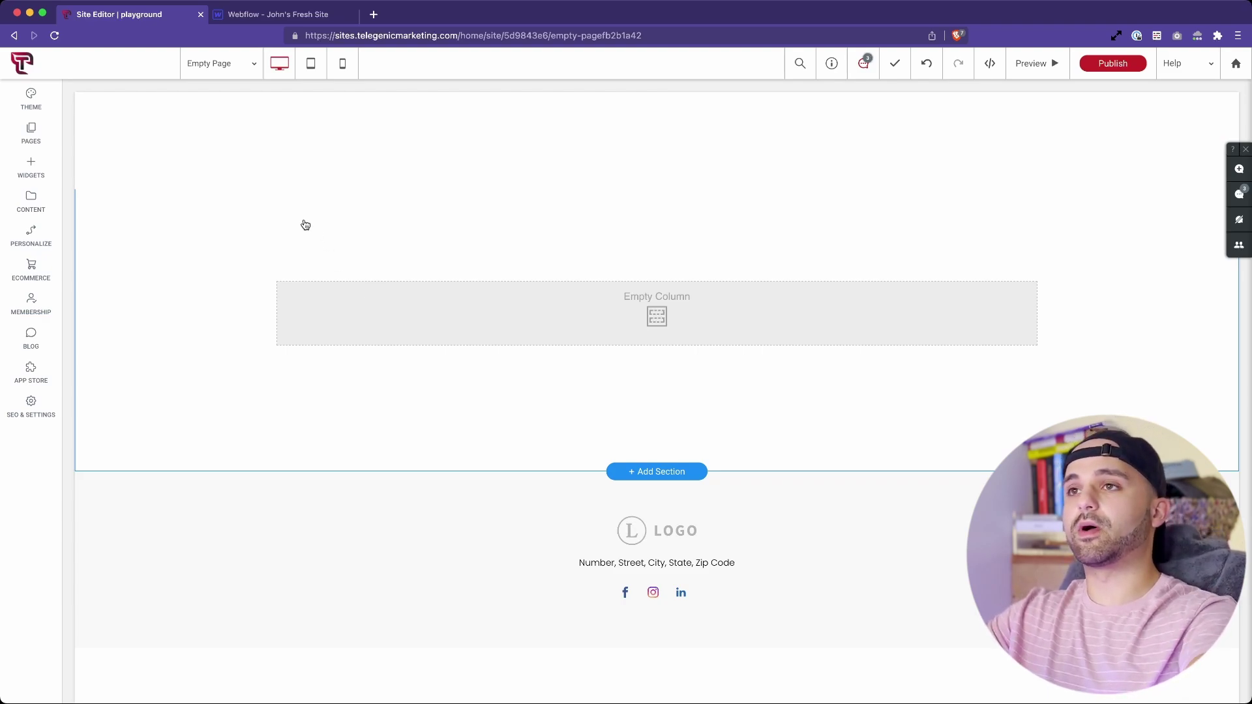
# - Add a Text widget to the empty Duda page and make it a Heading 1
pyautogui.click(32, 183)
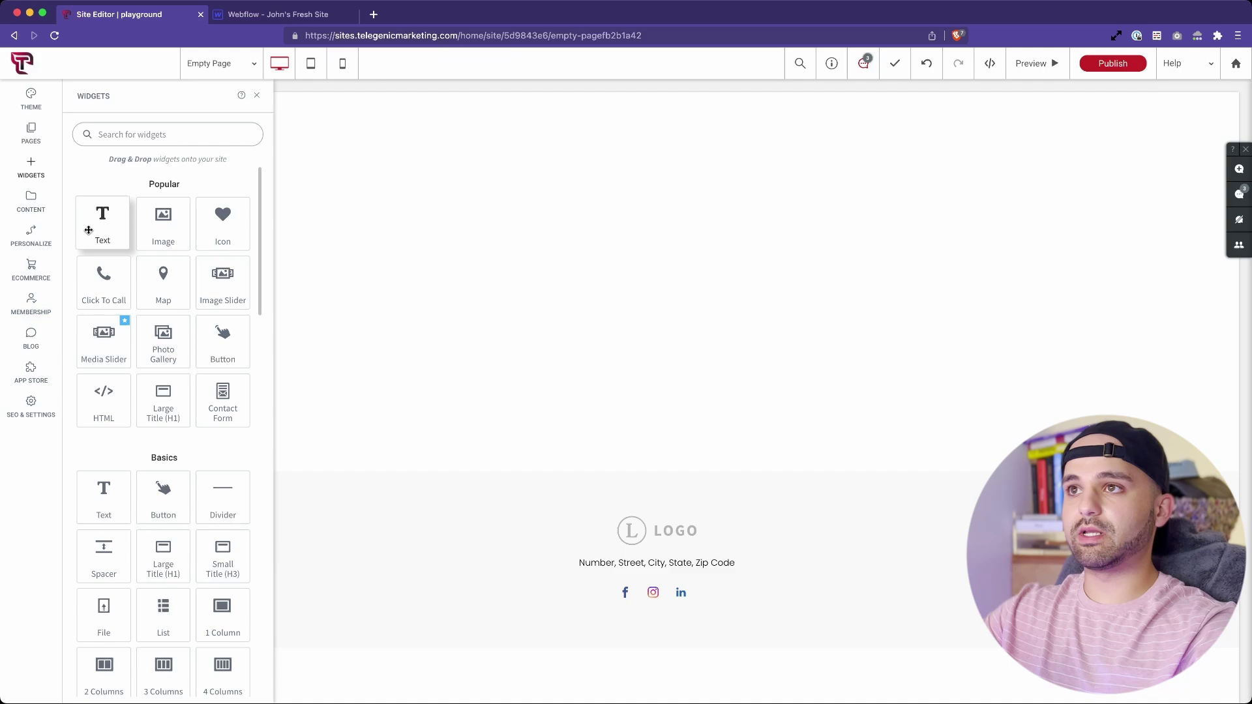
pyautogui.moveTo(97, 231); pyautogui.dragTo(567, 310)
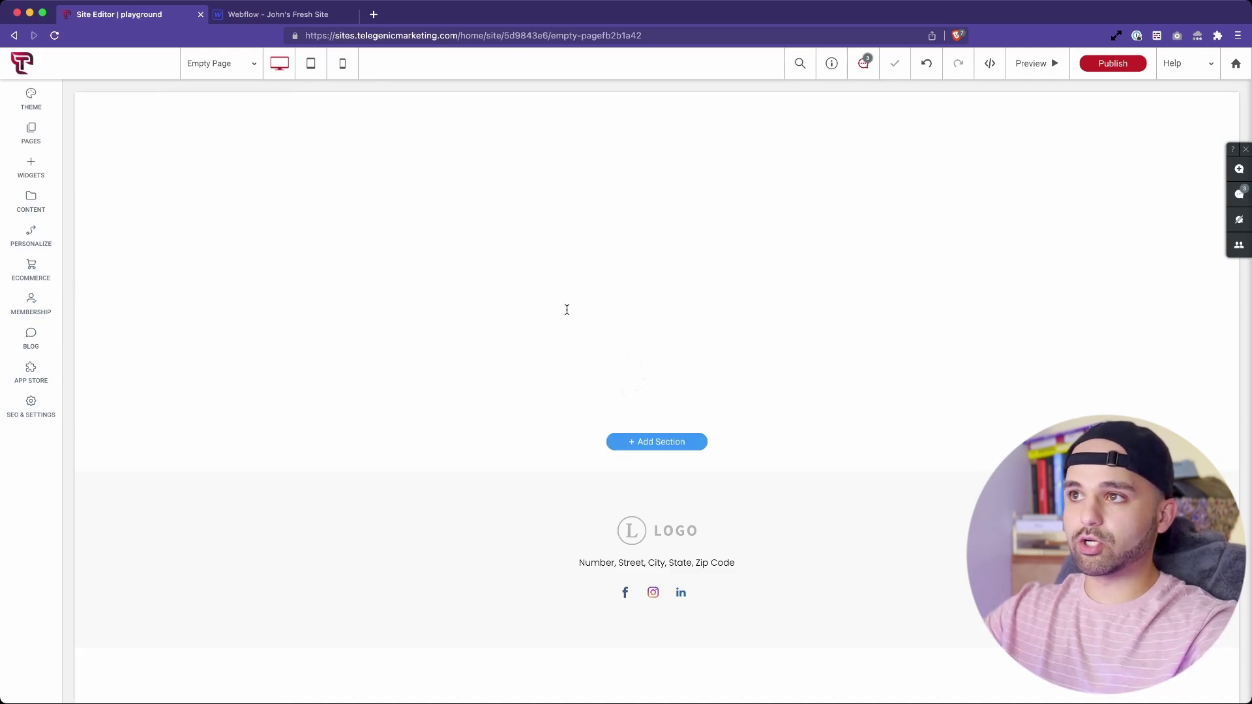
pyautogui.tripleClick(365, 300)
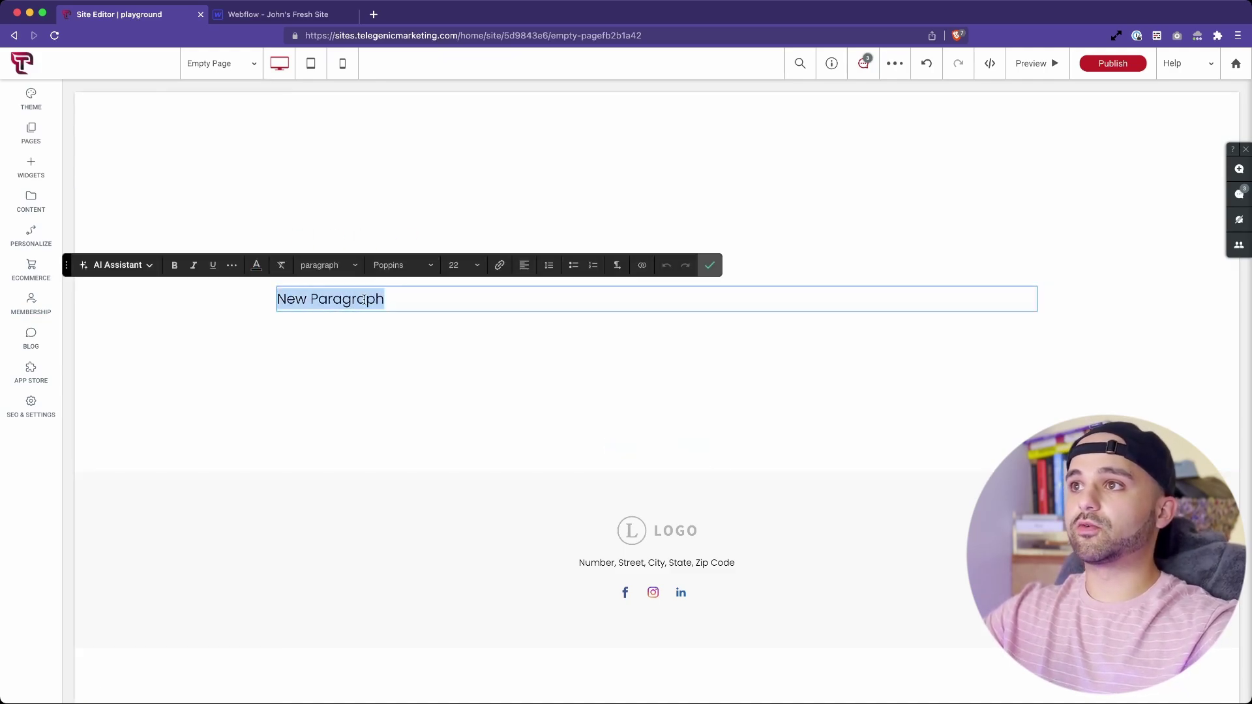
pyautogui.click(326, 265)
pyautogui.click(343, 310)
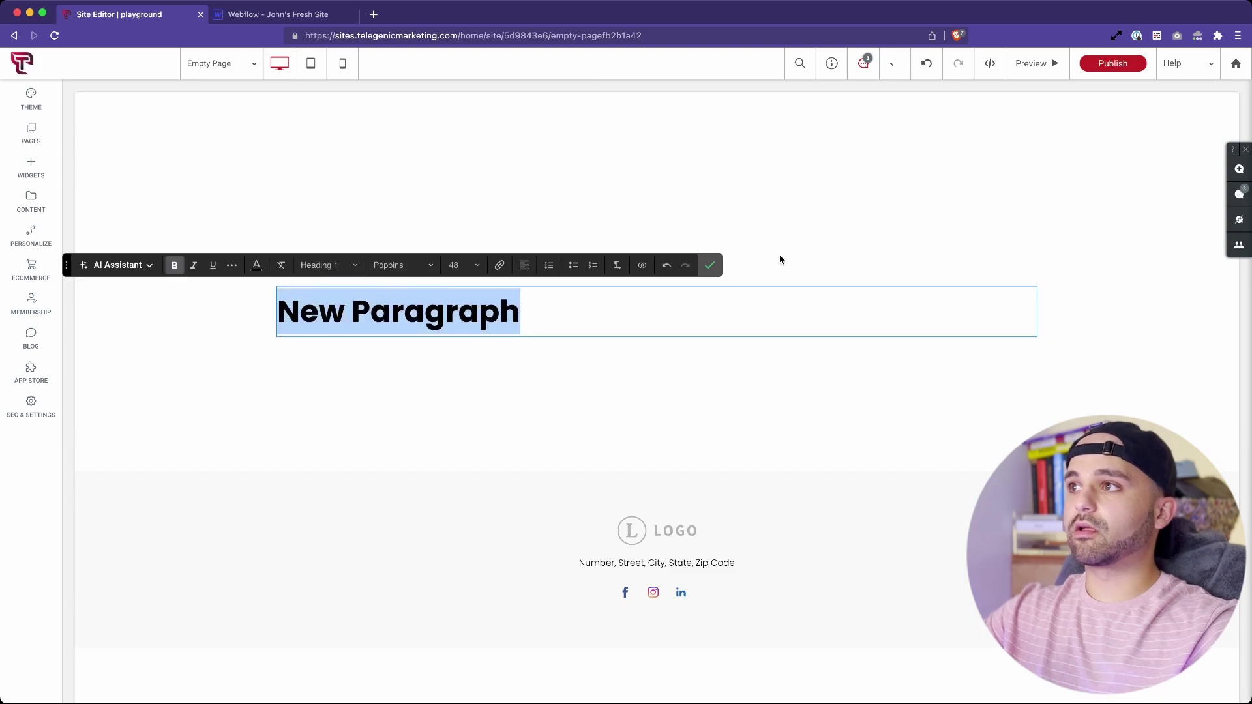
pyautogui.click(709, 264)
# - Give the heading a 30px bottom margin in its design spacing settings
pyautogui.rightClick(502, 309)
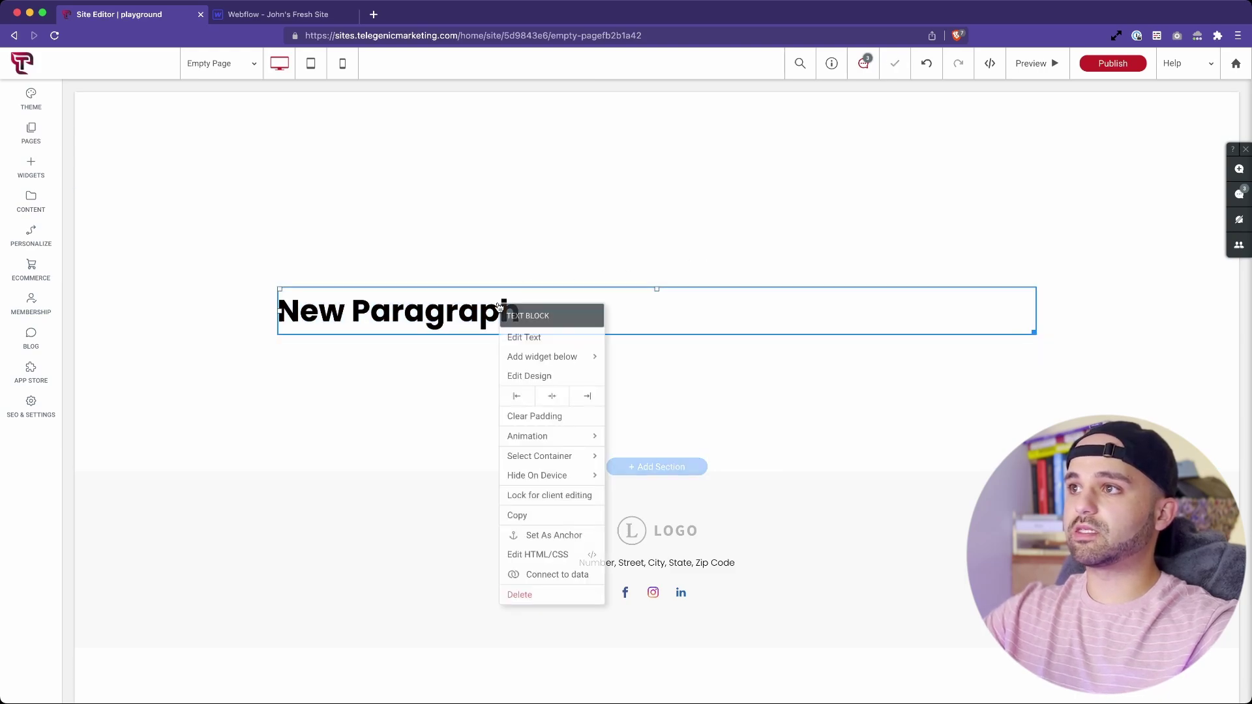
pyautogui.click(545, 374)
pyautogui.click(265, 270)
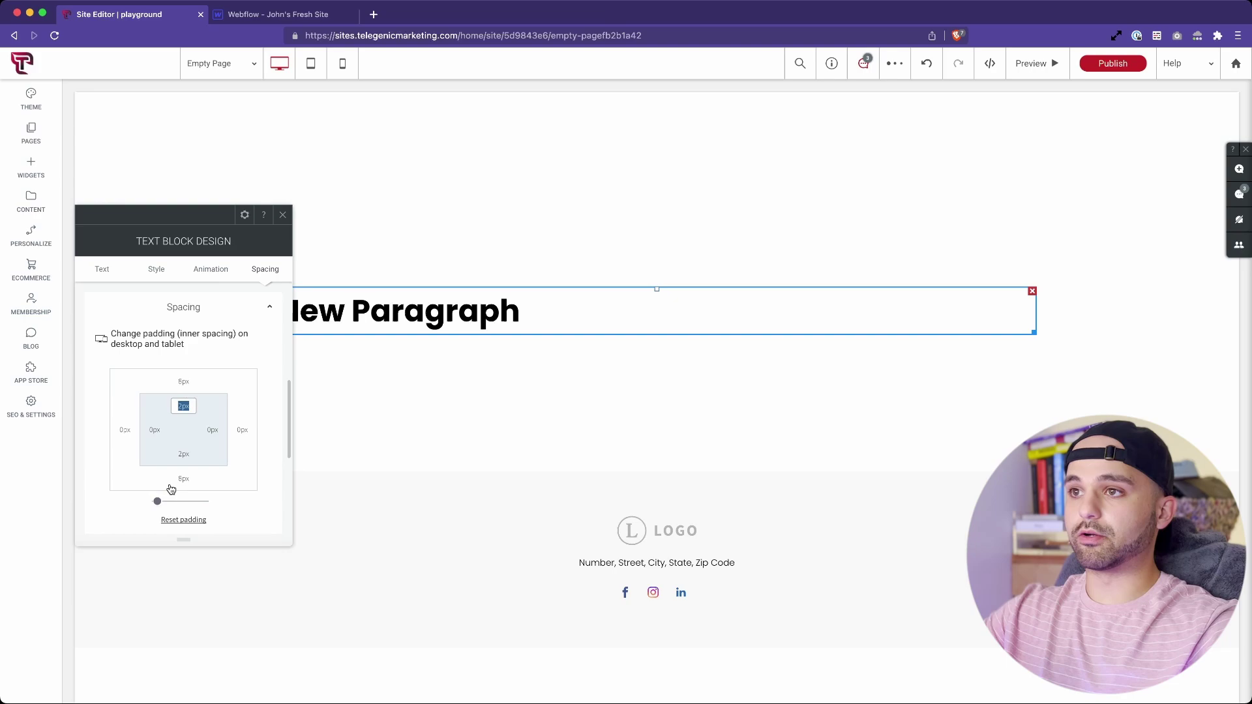
pyautogui.click(183, 478)
pyautogui.write('3')
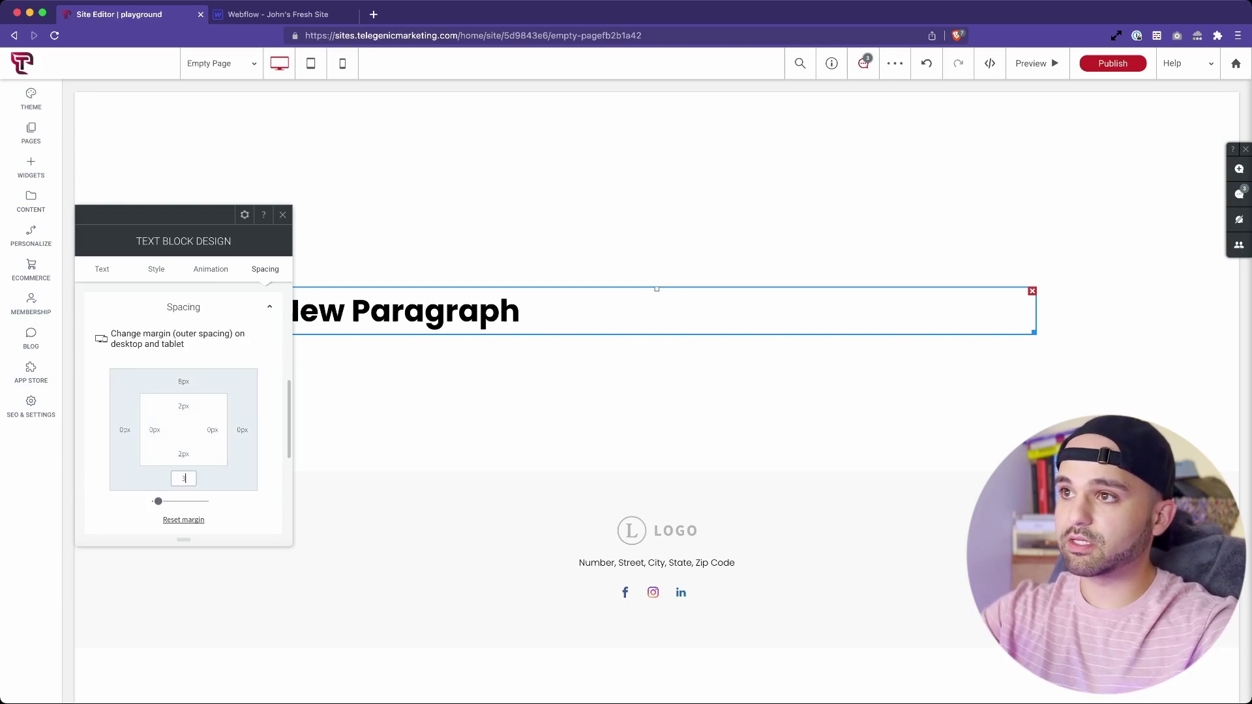
pyautogui.write('0')
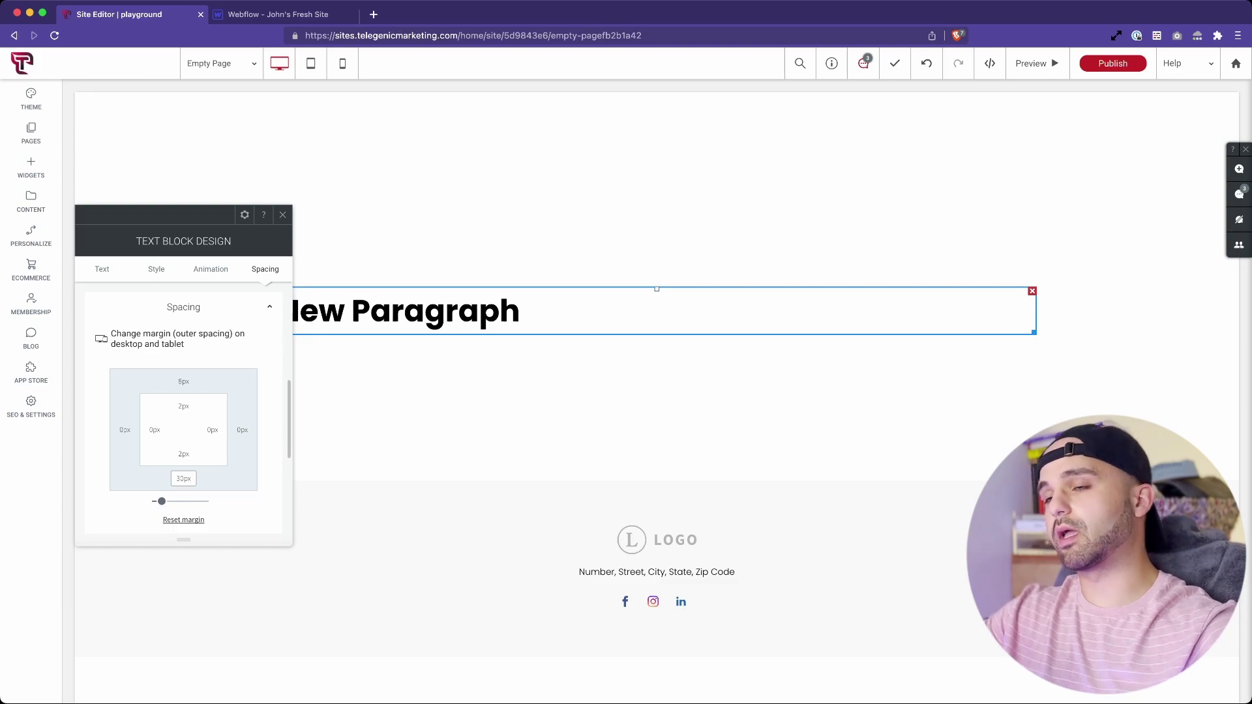
pyautogui.click(184, 384)
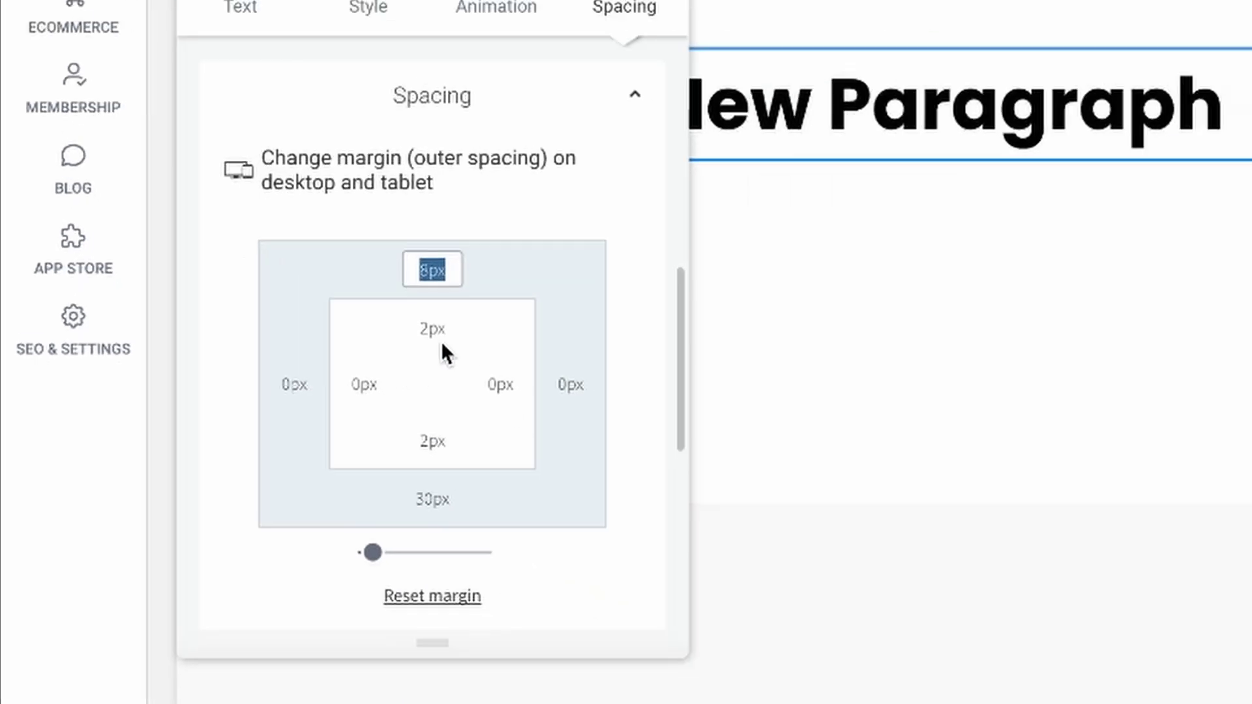
pyautogui.click(598, 277)
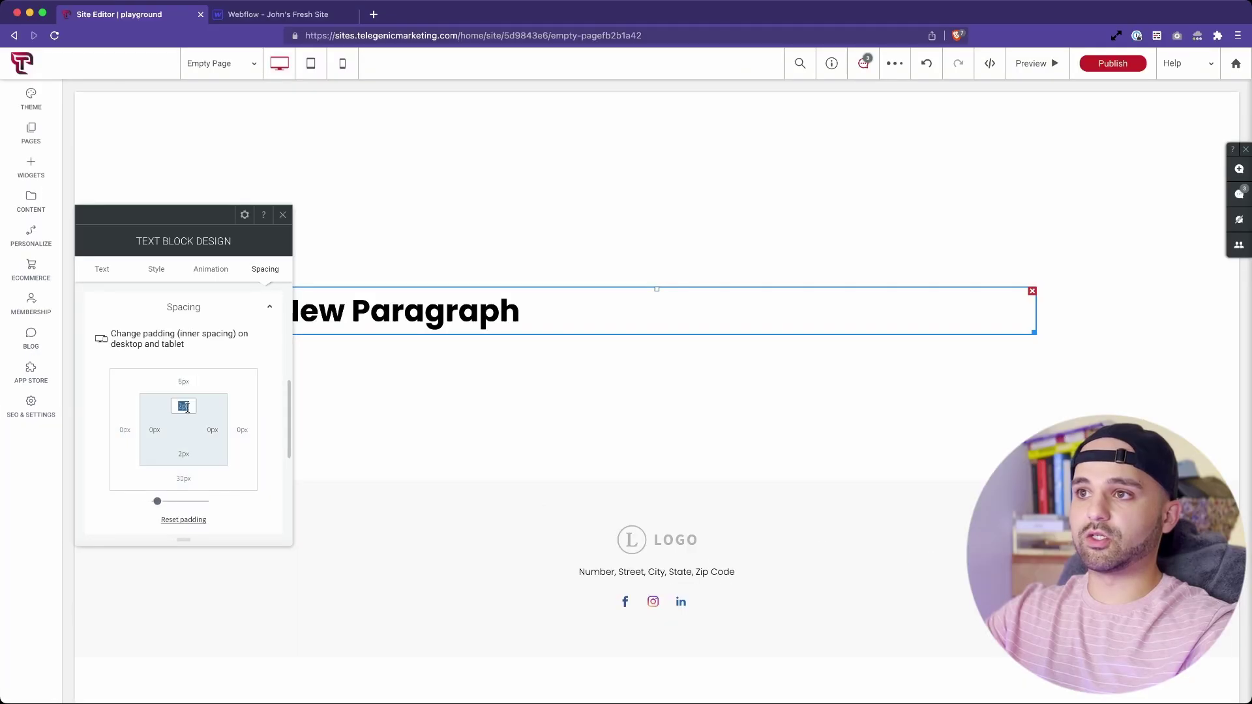
pyautogui.click(282, 216)
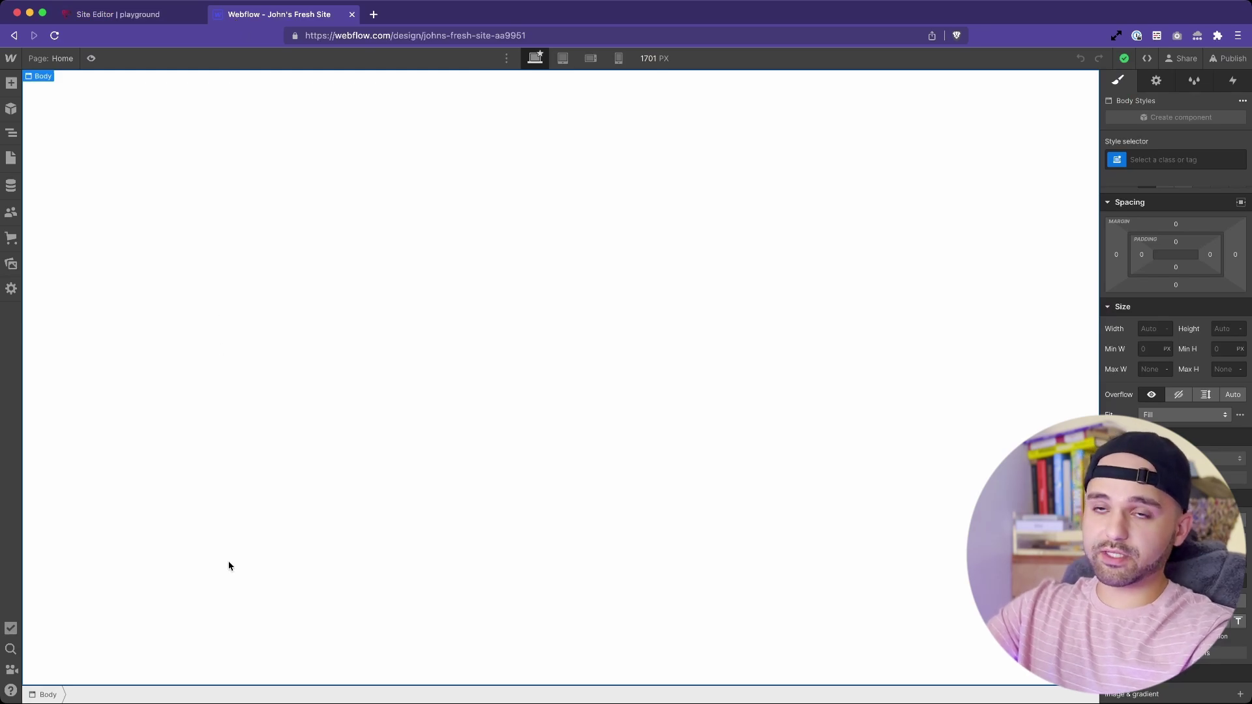
# - Add a Heading in Webflow and give All H1 Headings a 30 px bottom margin
pyautogui.click(11, 83)
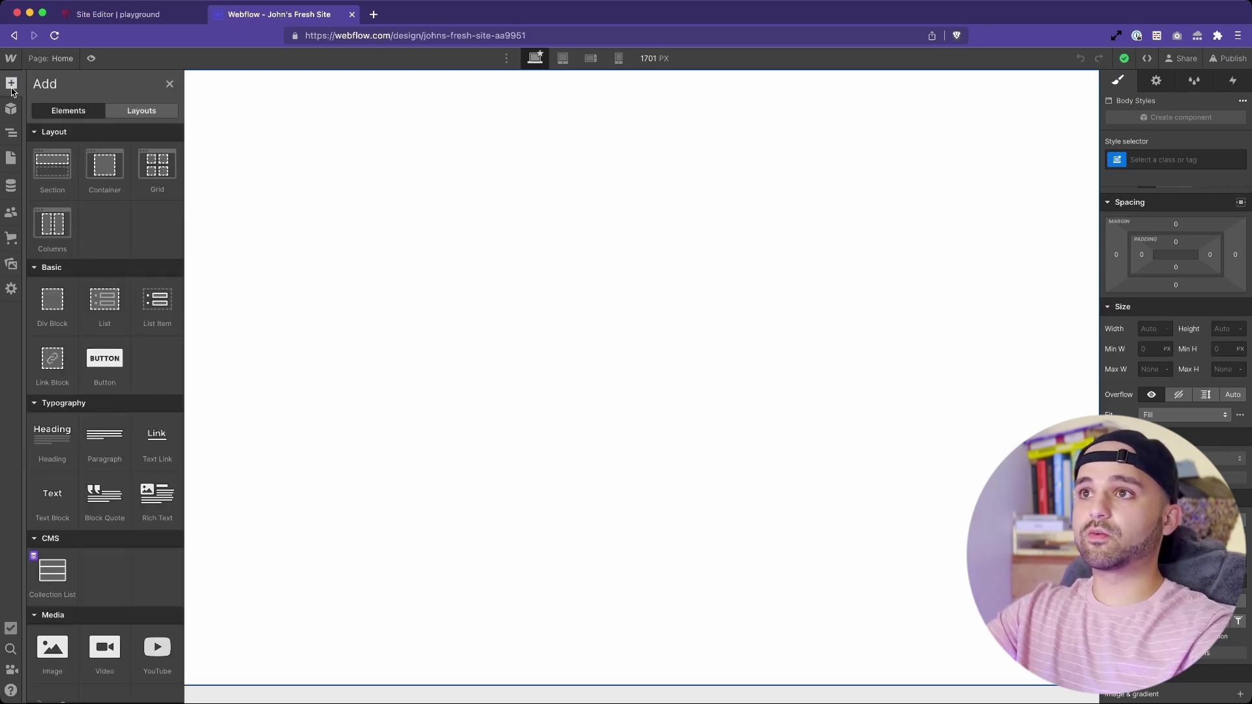
pyautogui.moveTo(50, 438); pyautogui.dragTo(433, 165)
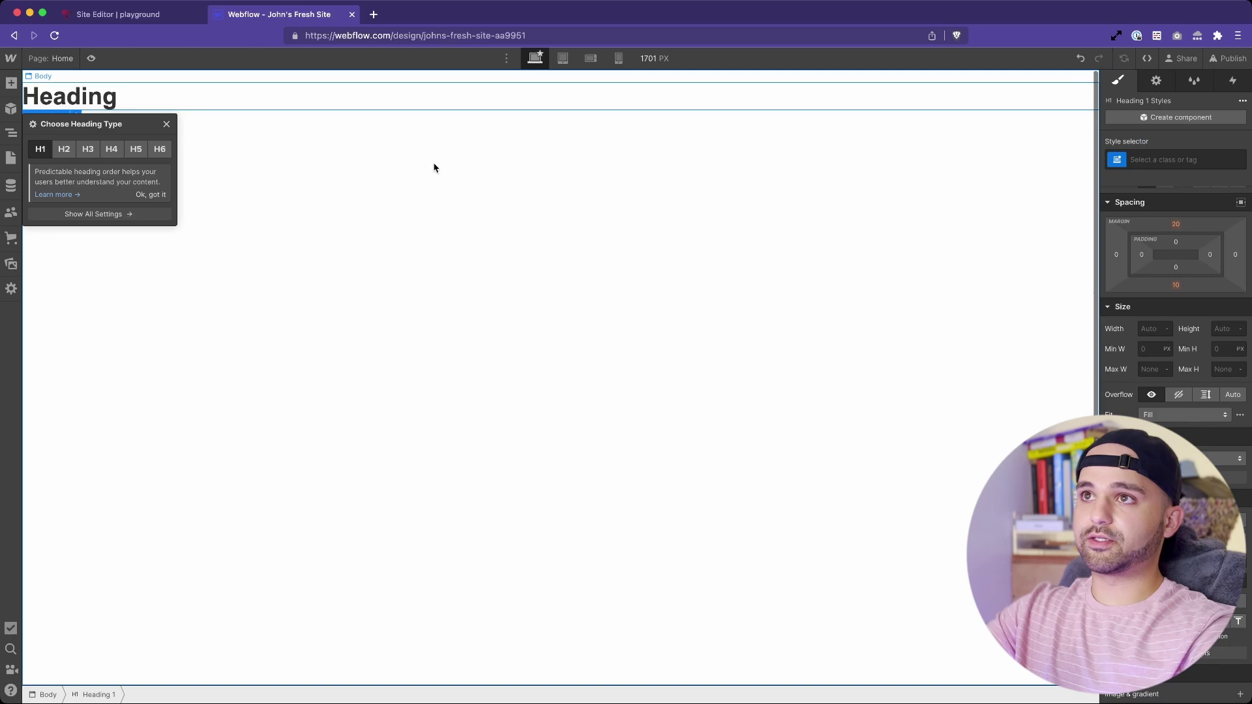
pyautogui.click(166, 124)
pyautogui.click(1213, 162)
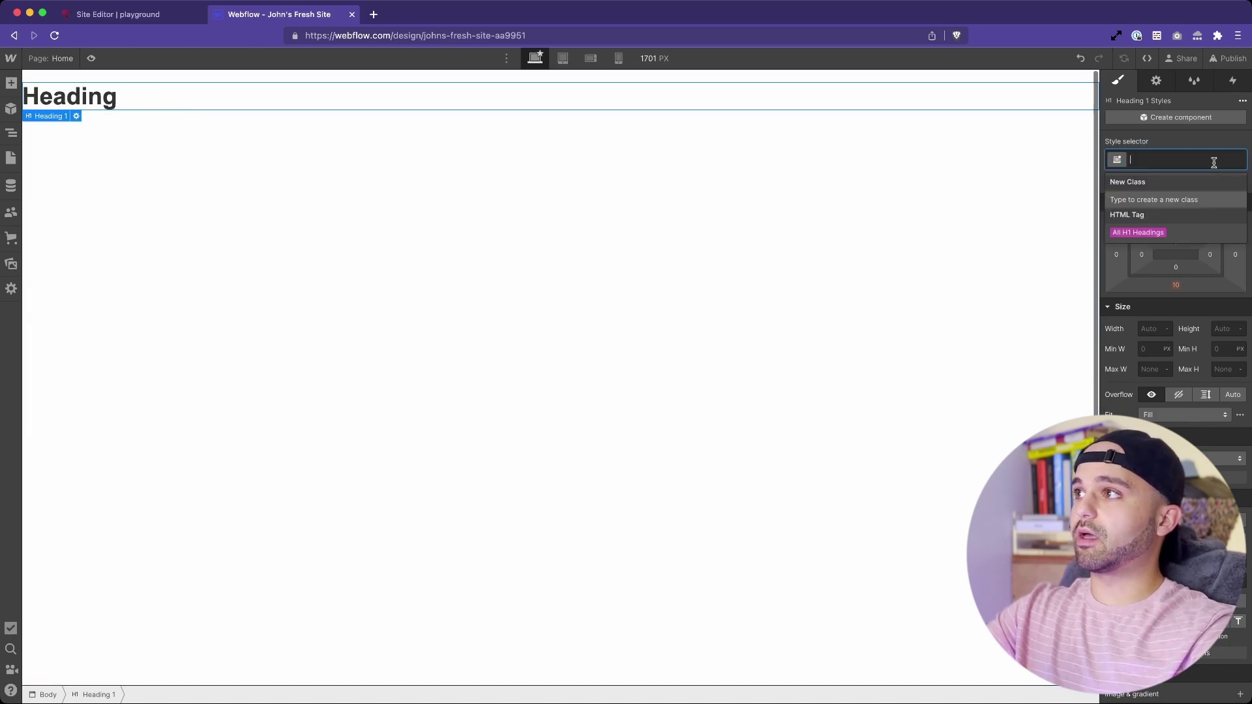
pyautogui.click(1137, 232)
pyautogui.click(1176, 285)
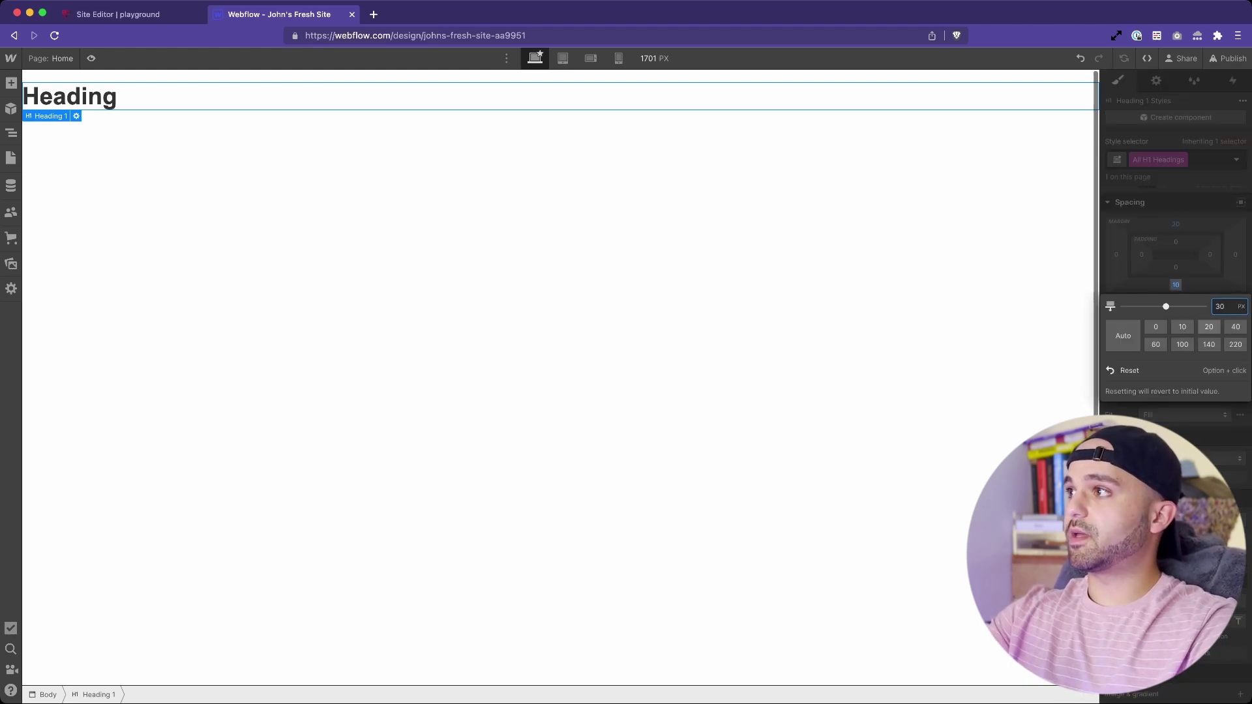
pyautogui.write('30')
pyautogui.press('Return')
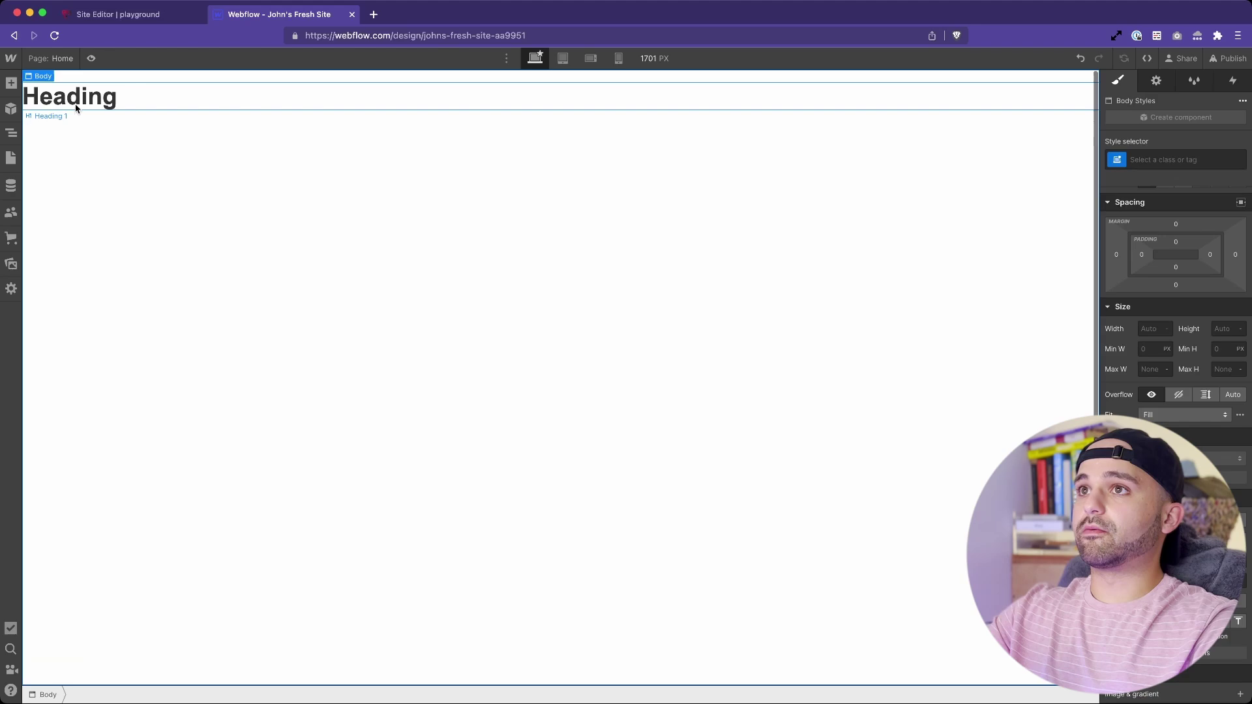
# - Add a second Heading below the first one
pyautogui.press('Delete')
pyautogui.click(11, 83)
pyautogui.moveTo(52, 427); pyautogui.dragTo(91, 163)
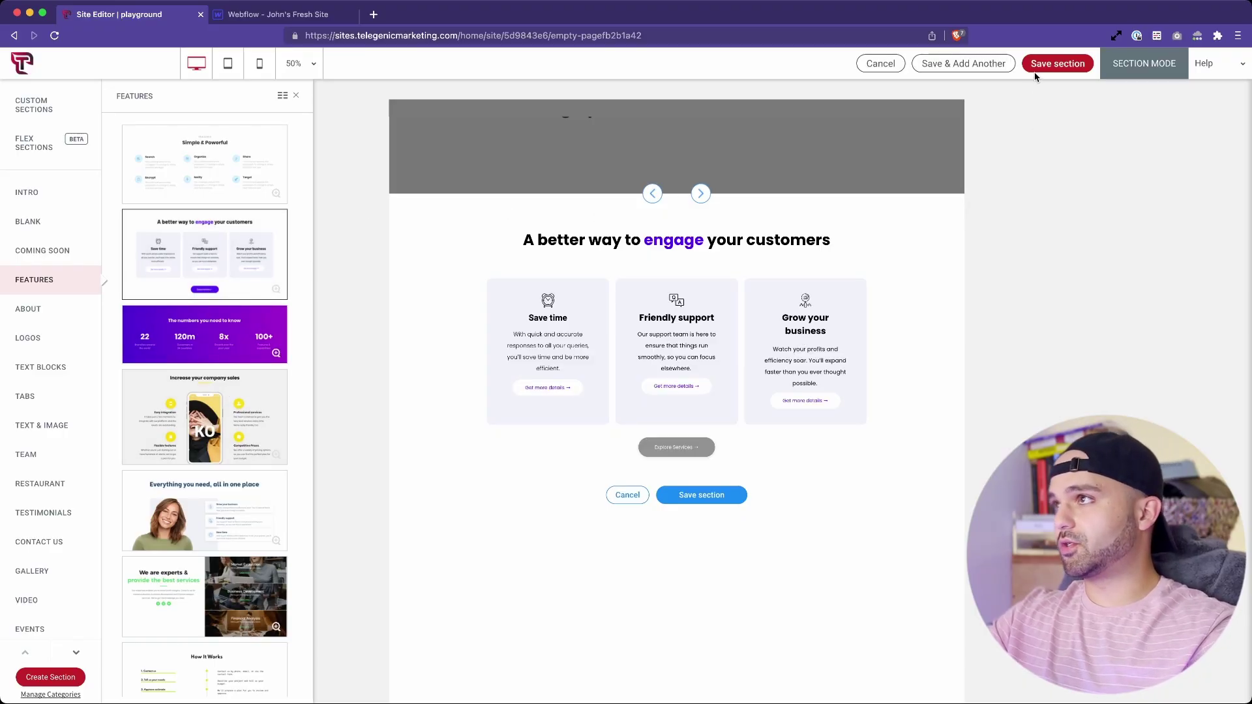
# - Save the three-card Features section 'A better way to engage your customers' to the page
pyautogui.click(1043, 65)
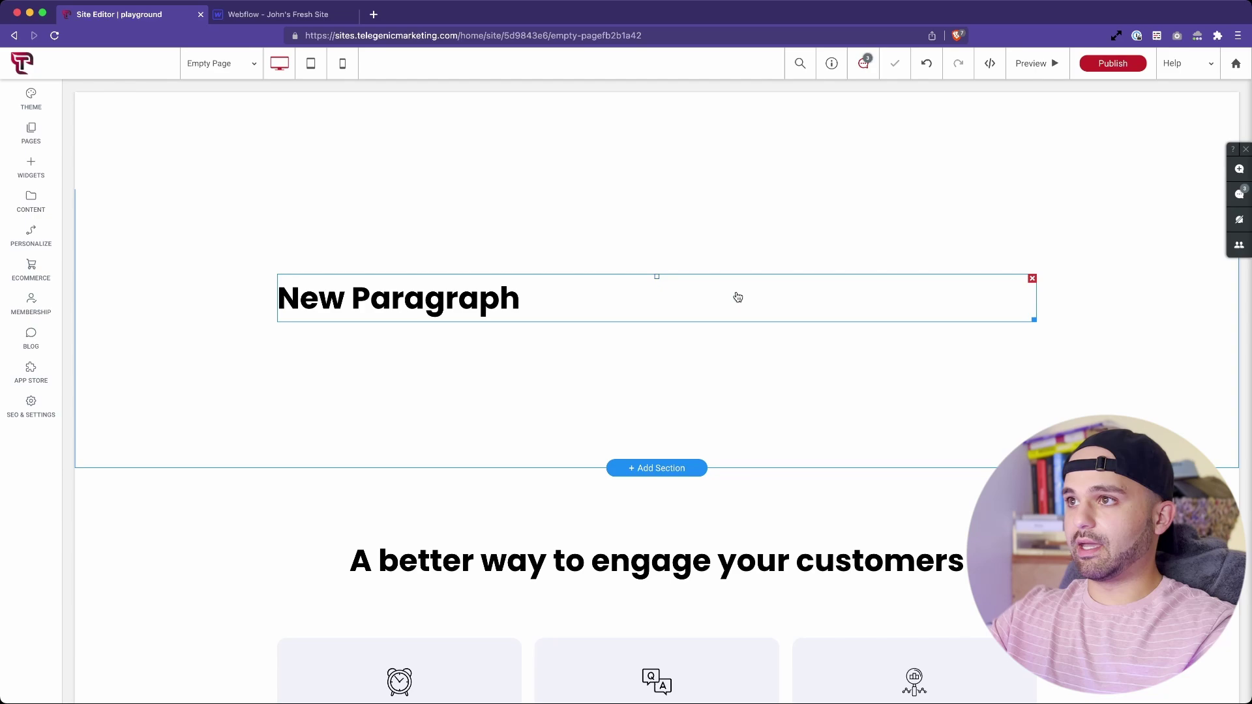
# - Inspect the Save time column's padding in its design settings without changing anything
pyautogui.scroll(-1, 333, 389)
pyautogui.scroll(-2, 327, 380)
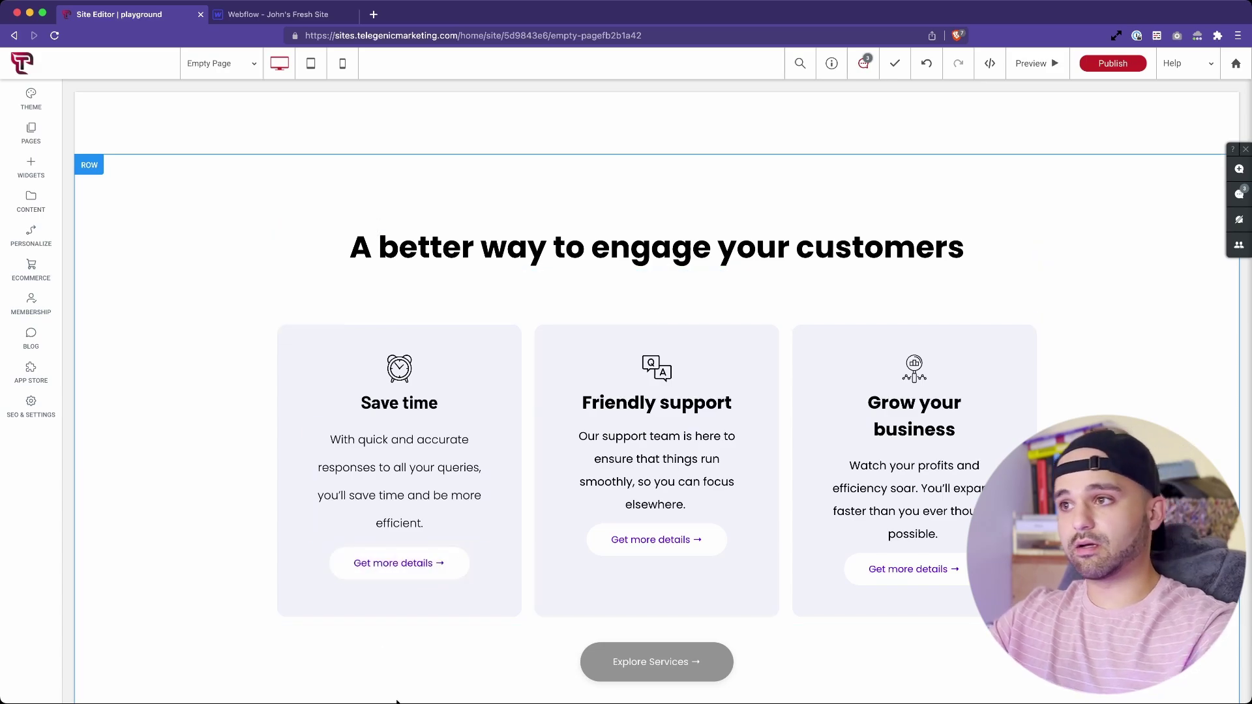
pyautogui.scroll(-1, 436, 380)
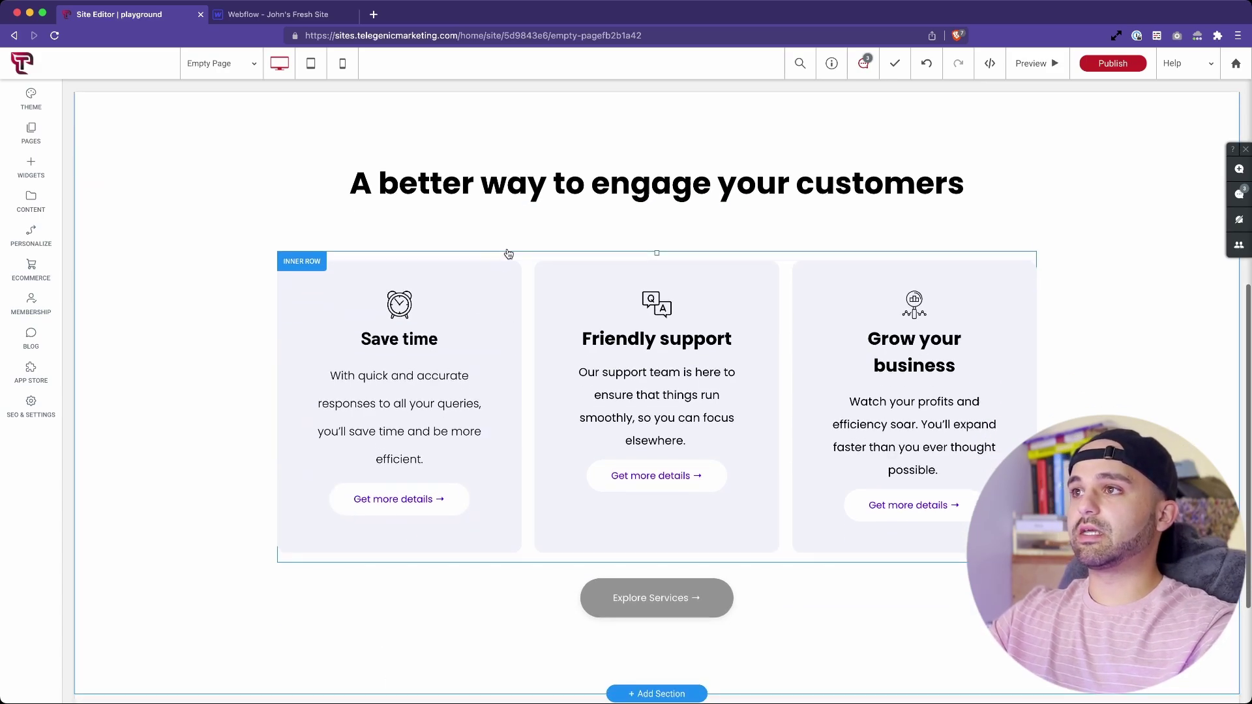
pyautogui.rightClick(514, 290)
pyautogui.scroll(-1, 557, 410)
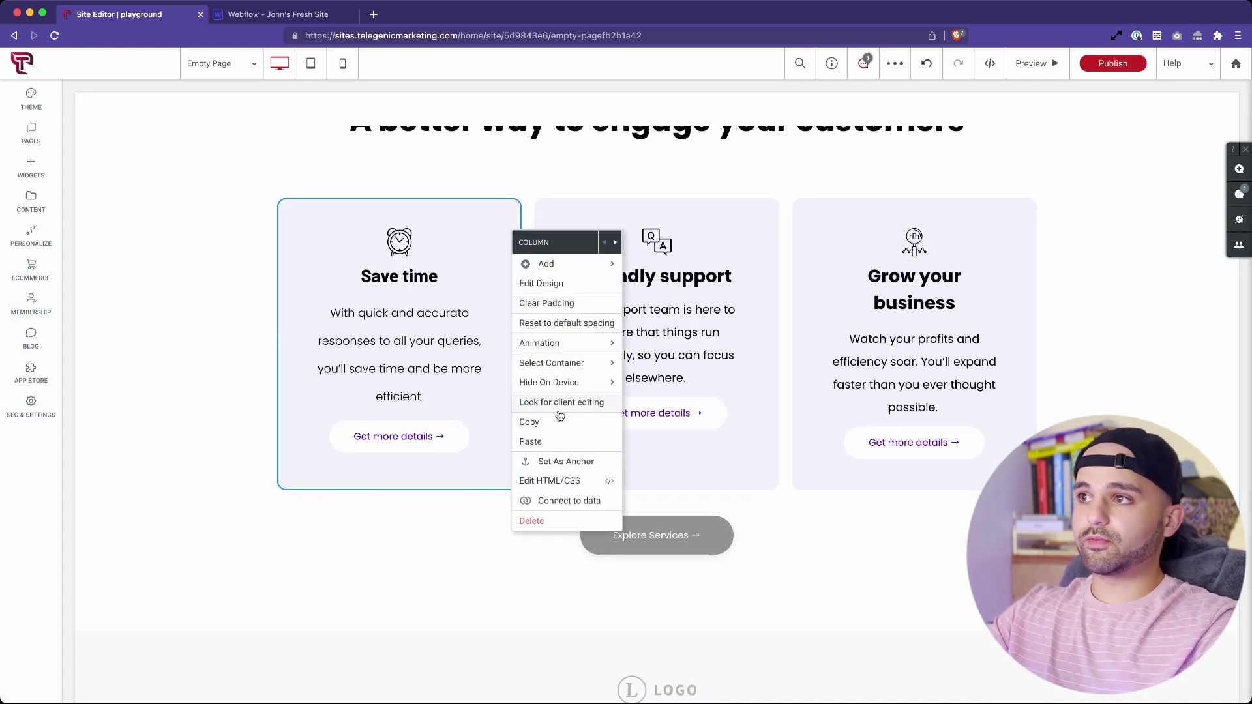
pyautogui.click(377, 534)
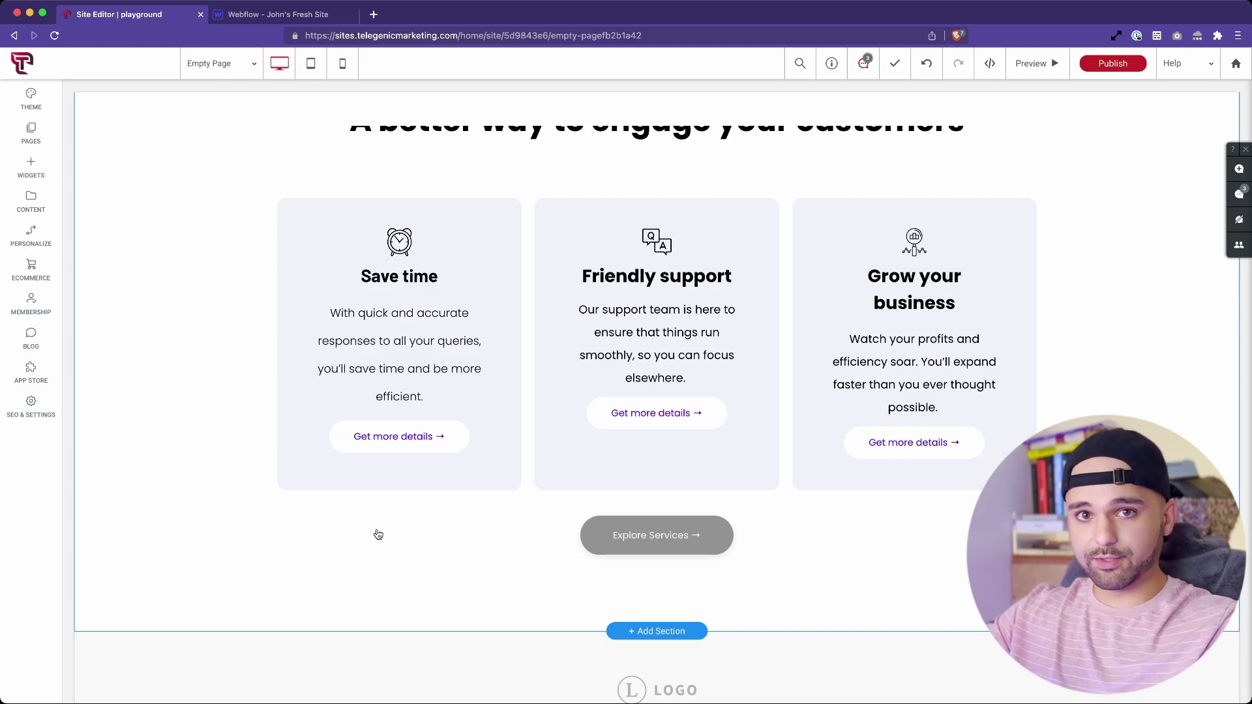
pyautogui.click(324, 233)
pyautogui.click(717, 273)
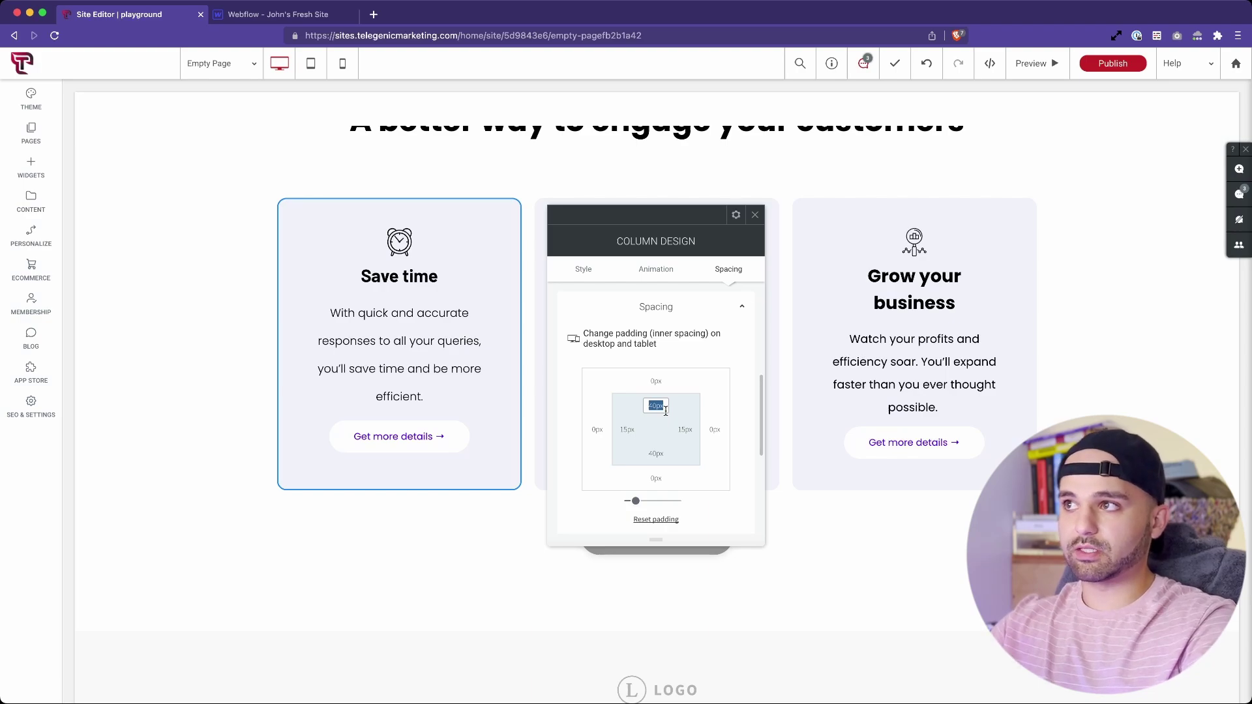
pyautogui.click(755, 215)
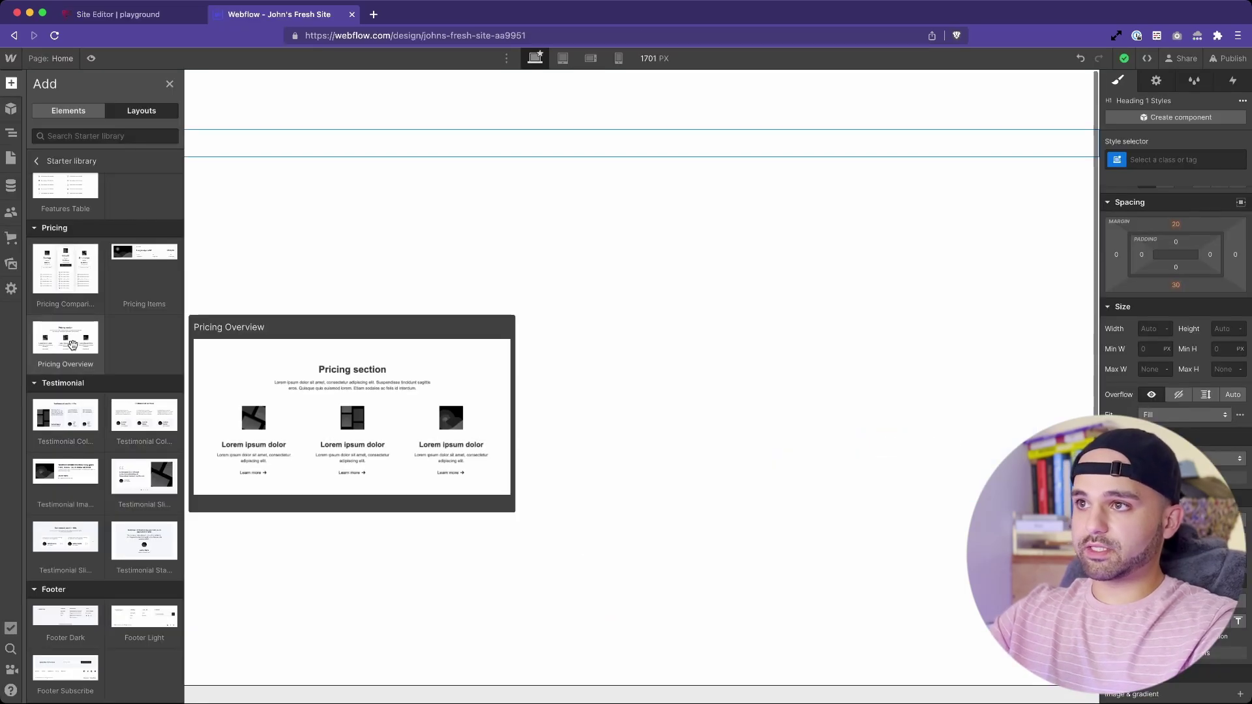
# - Insert the Pricing Overview section and turn its first pricing card into a Card component
pyautogui.click(73, 345)
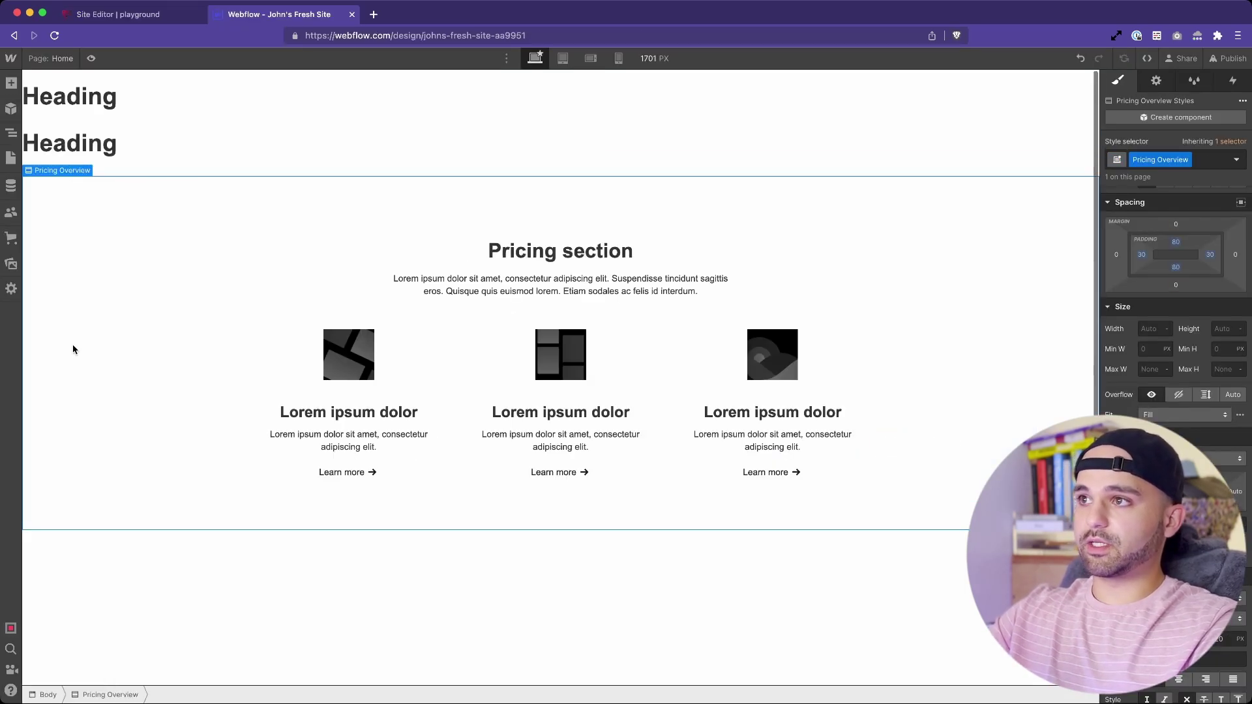
pyautogui.click(289, 372)
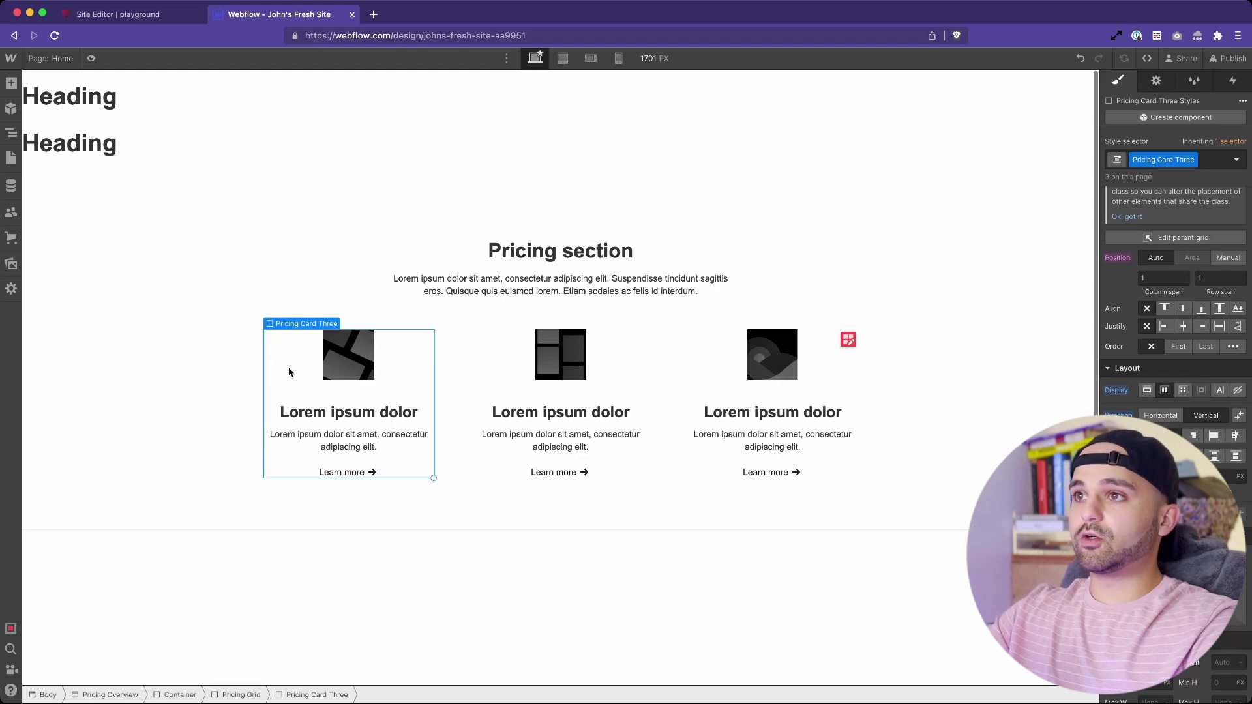
pyautogui.rightClick(289, 372)
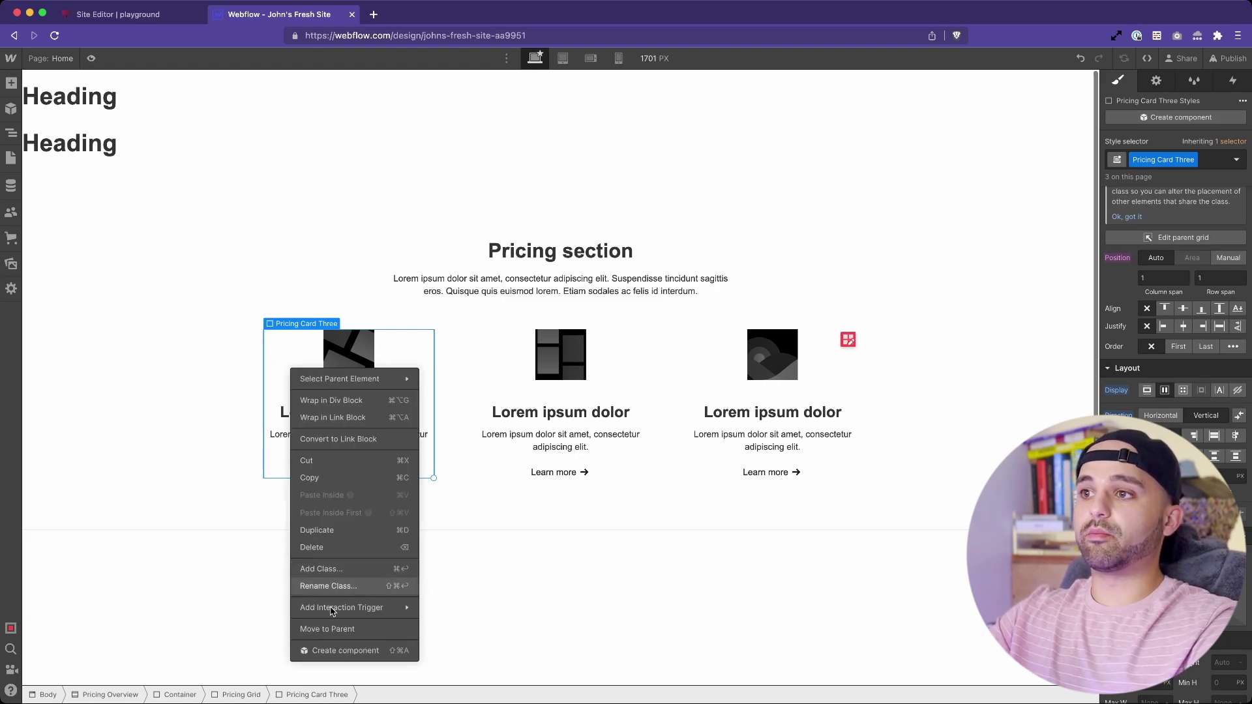
pyautogui.click(344, 655)
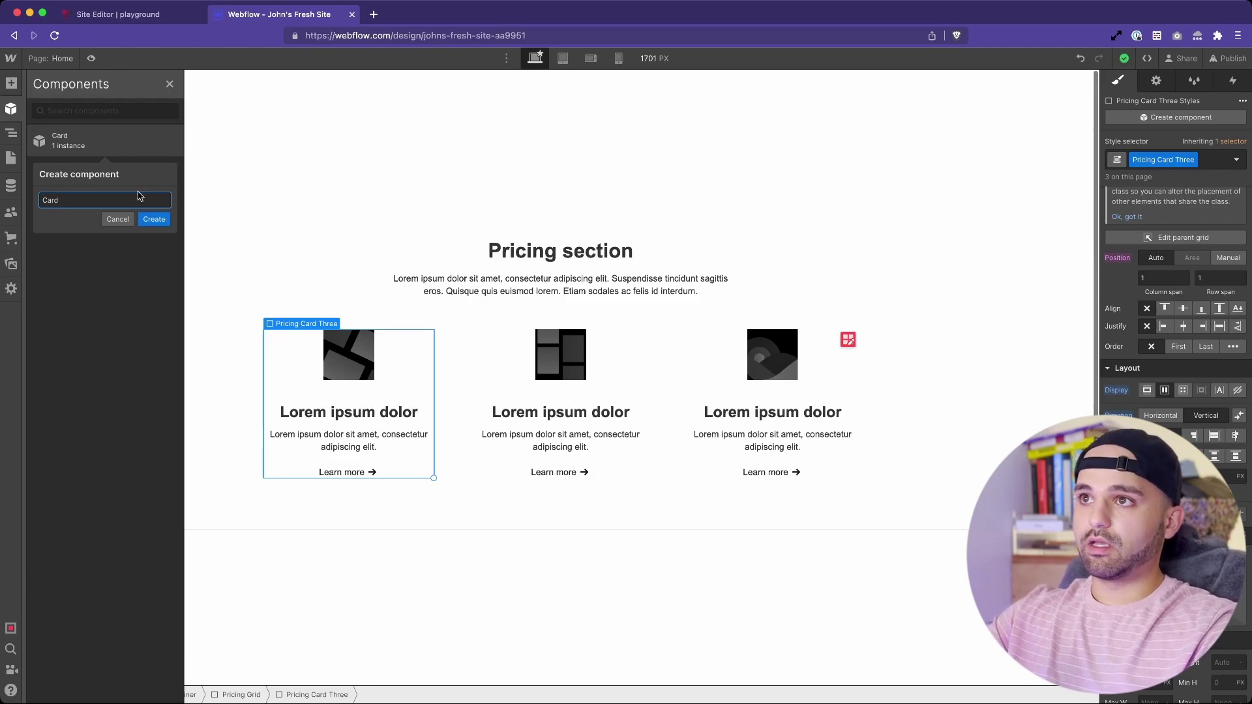
pyautogui.click(154, 219)
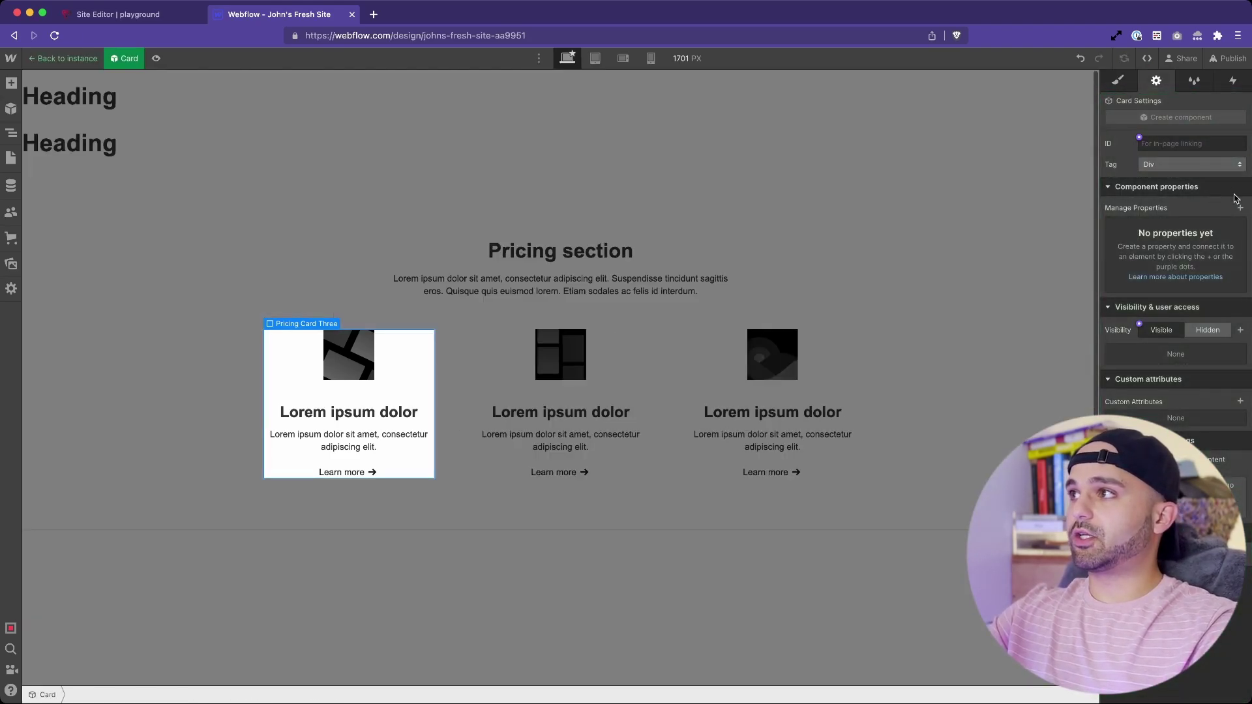
# - Add Title, Body and Link Text text properties and a Link property to the component
pyautogui.click(1239, 209)
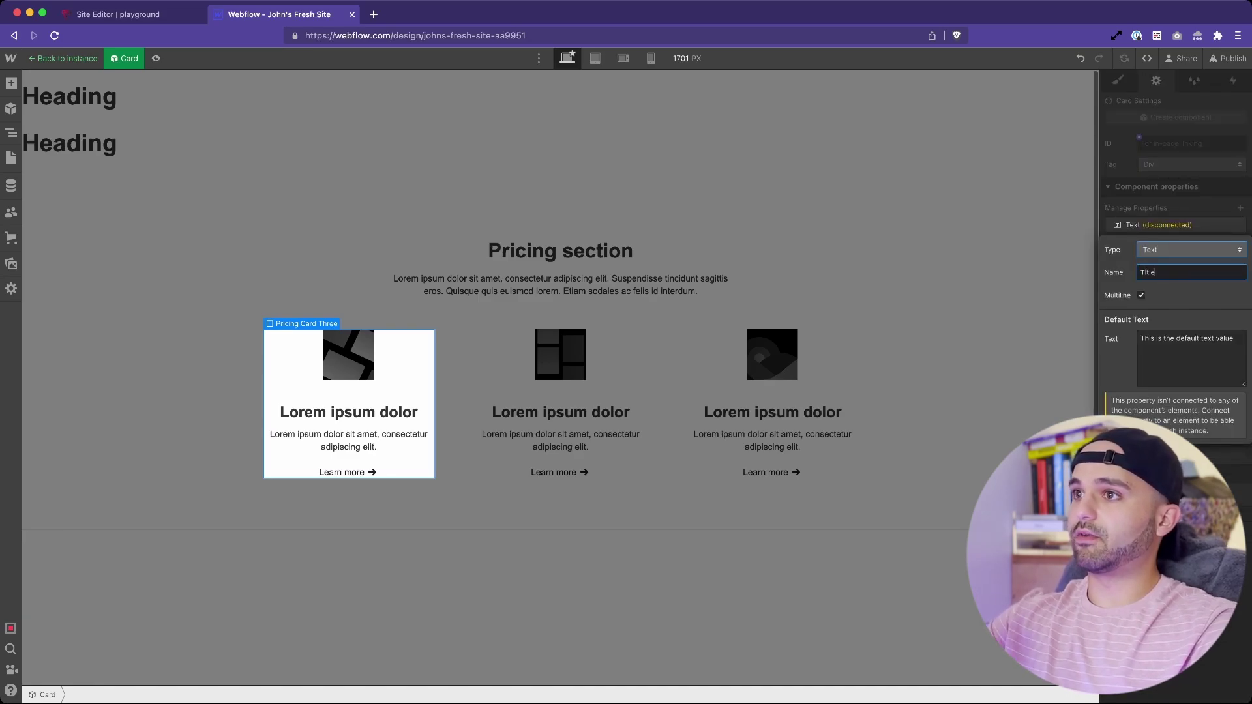
pyautogui.press('Return')
pyautogui.click(1239, 207)
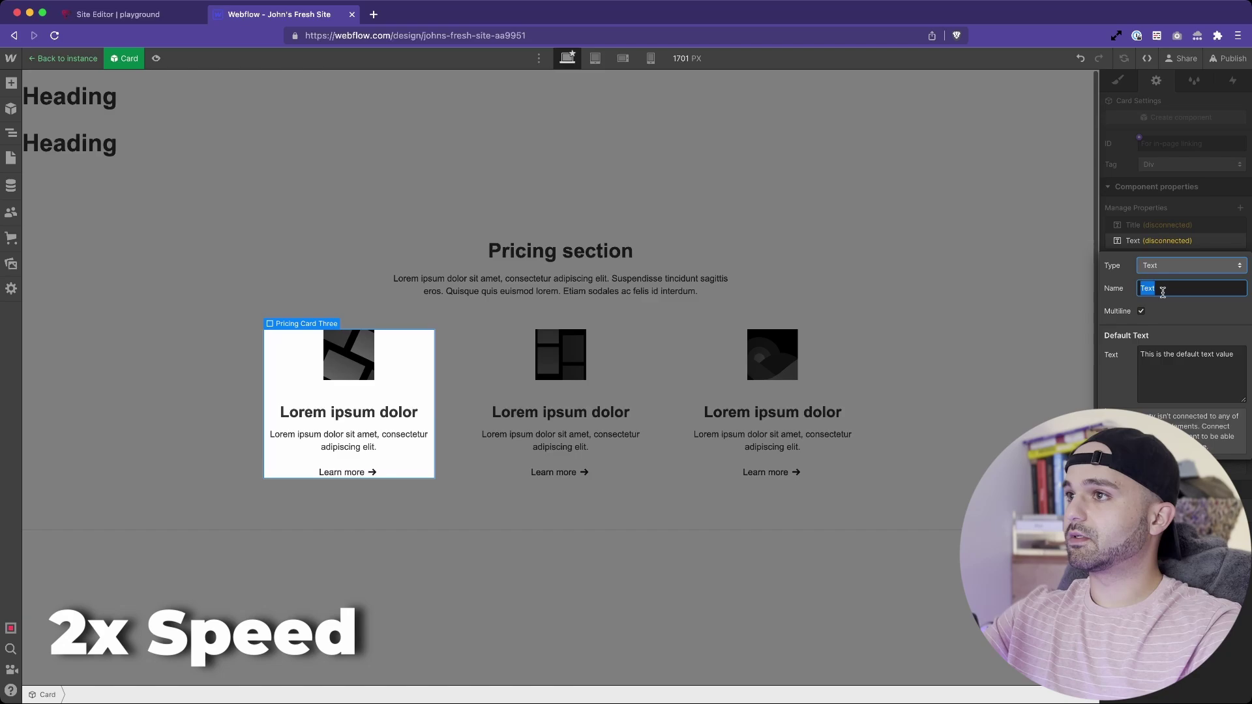
pyautogui.write('Body')
pyautogui.press('Return')
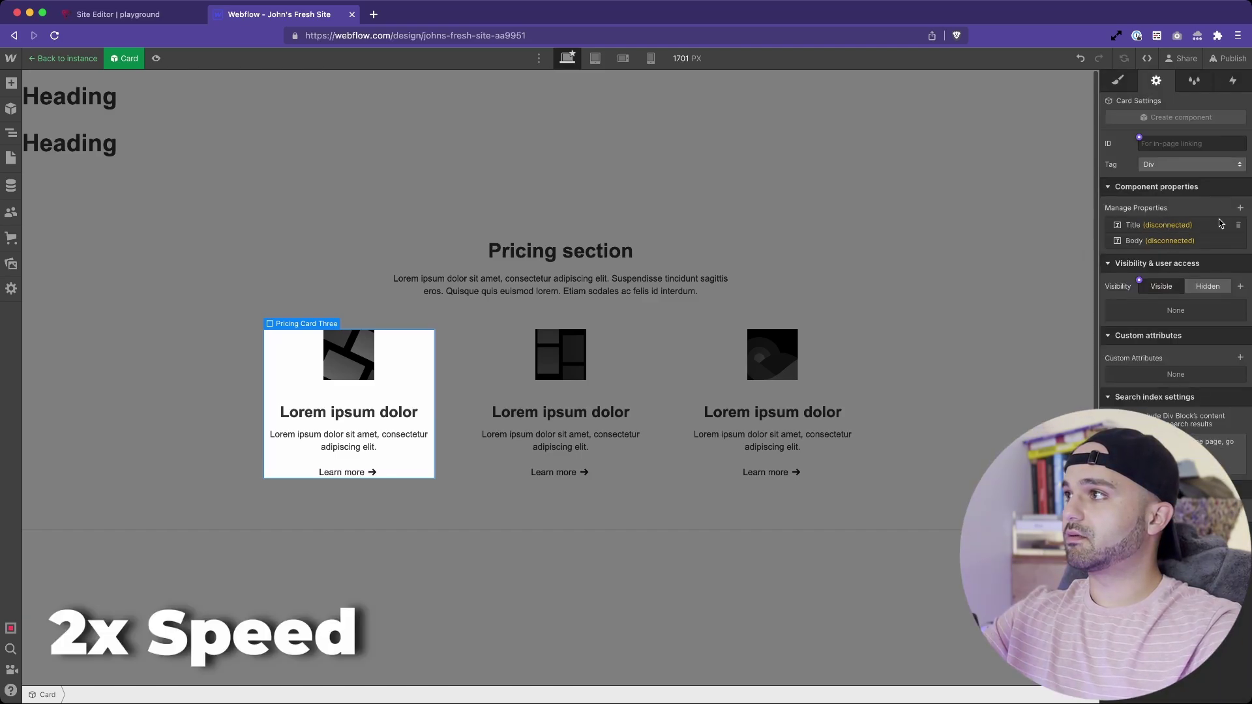
pyautogui.click(1239, 207)
pyautogui.doubleClick(1151, 303)
pyautogui.write('Link Text')
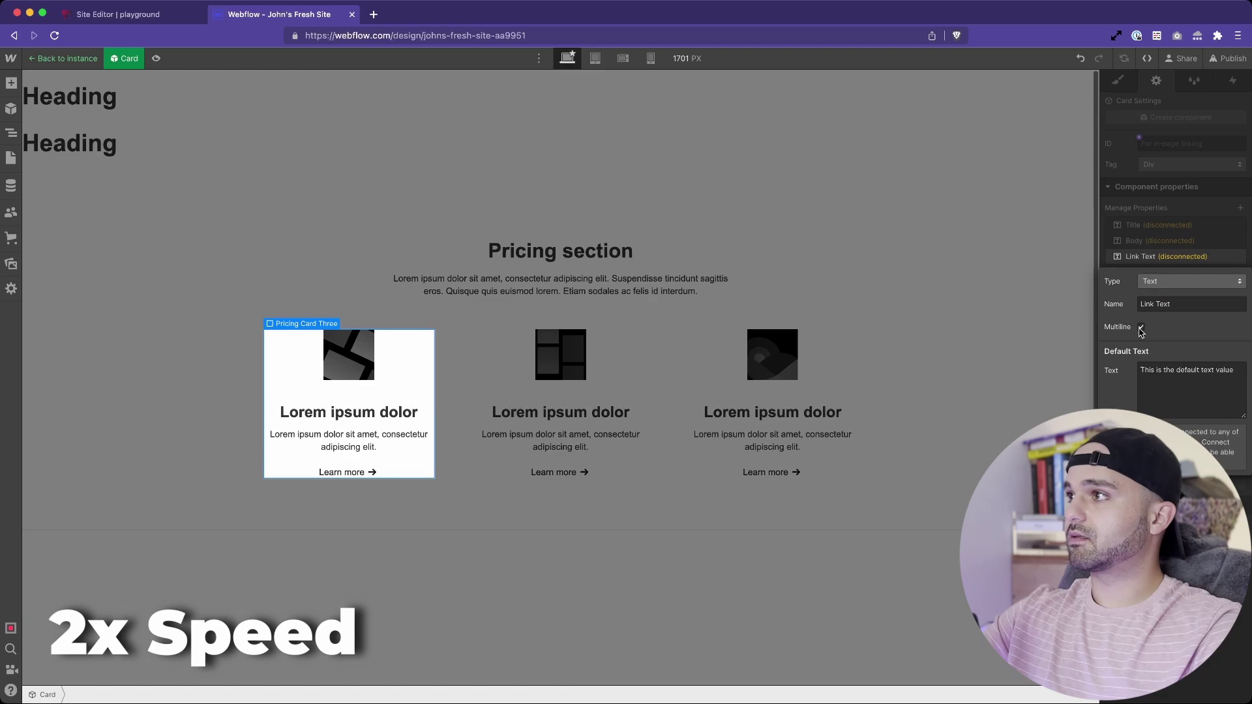
pyautogui.press('Return')
pyautogui.click(1239, 208)
pyautogui.click(1191, 281)
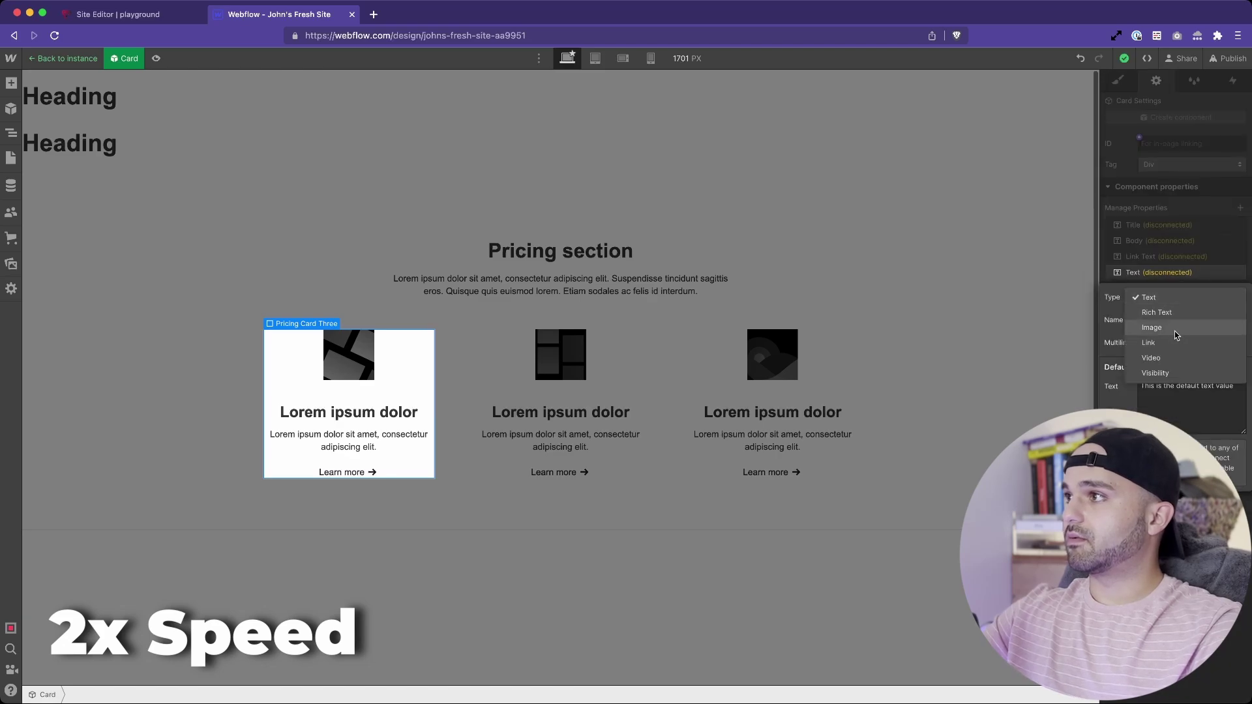
pyautogui.click(1154, 339)
pyautogui.press('Return')
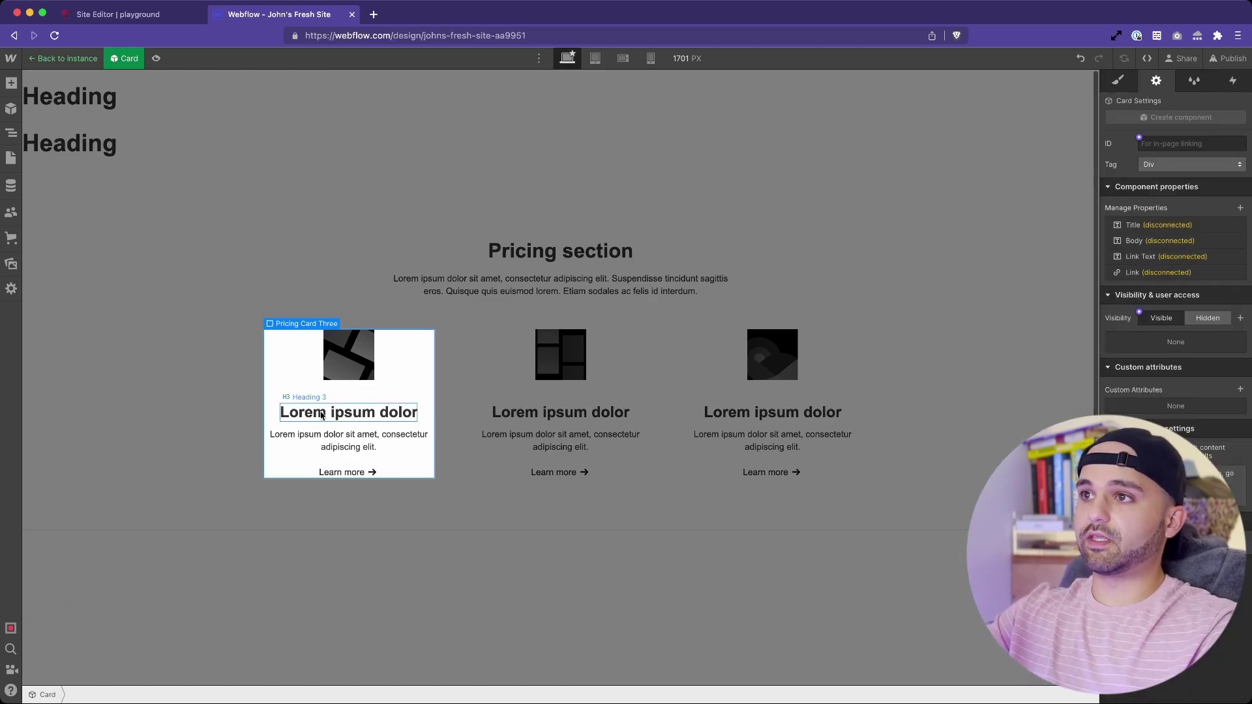
# - Bind the heading to Title, paragraph to Body, label to Link Text, link to Link
pyautogui.click(322, 415)
pyautogui.click(1138, 275)
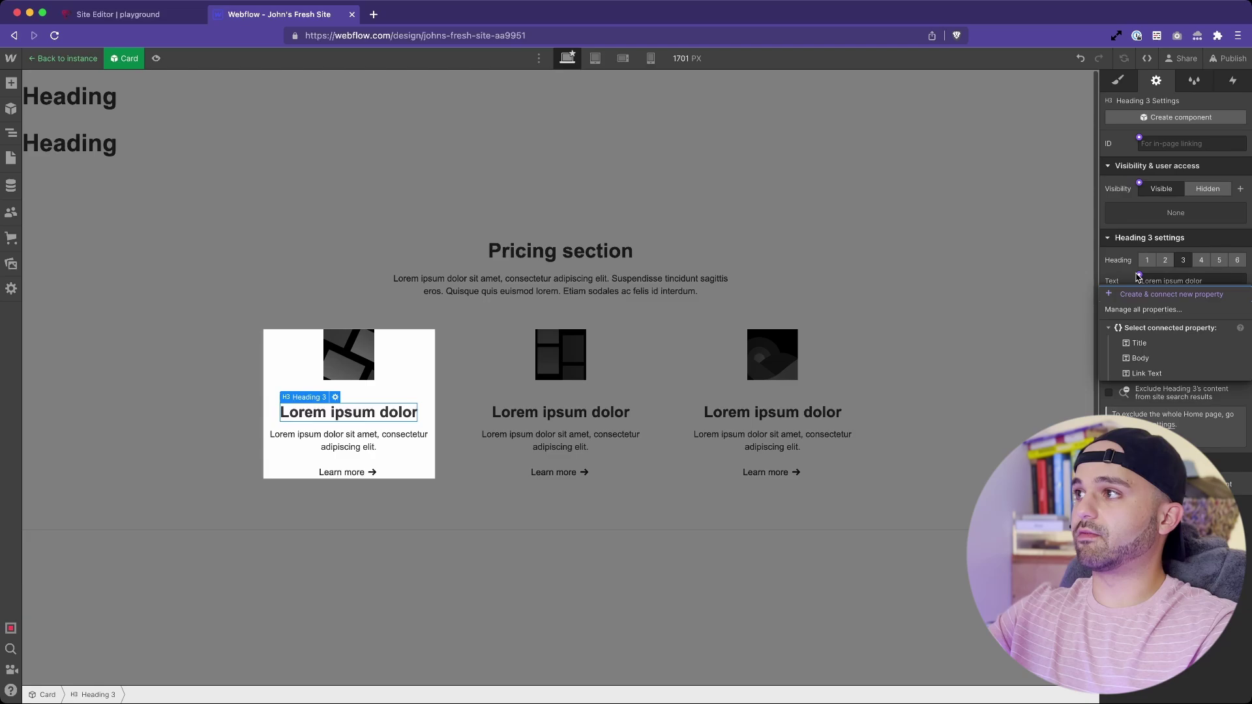
pyautogui.click(1137, 349)
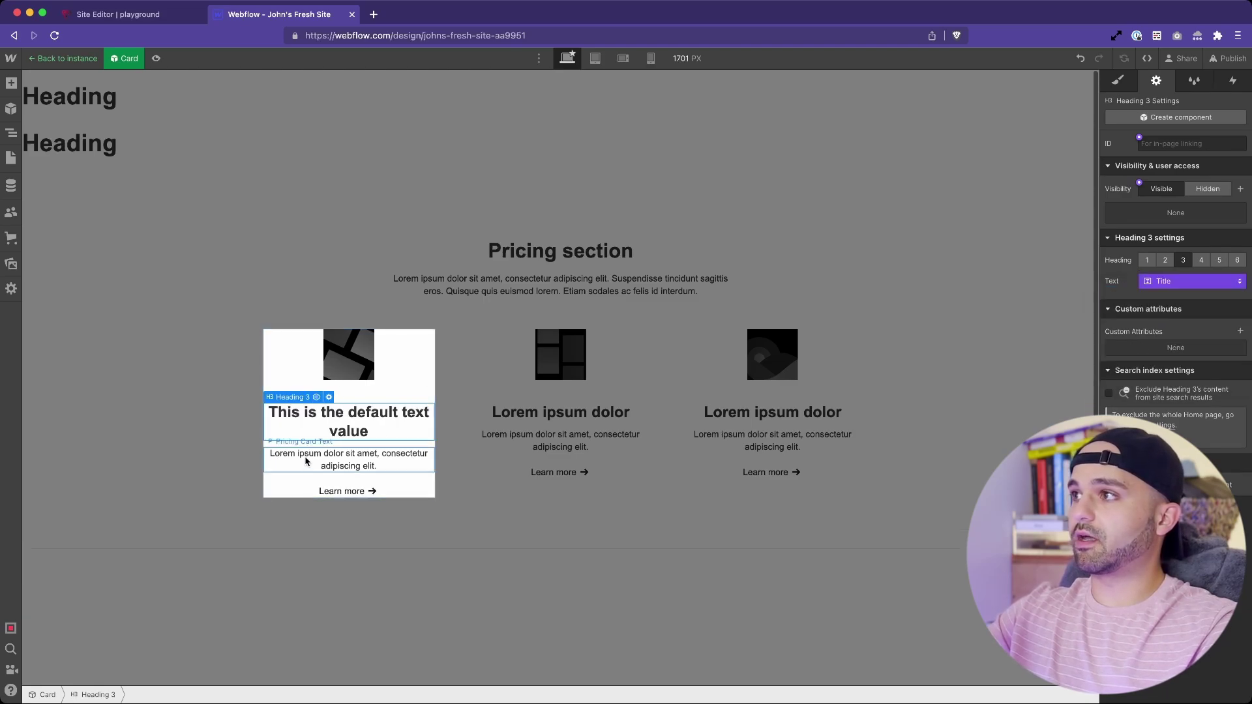
pyautogui.click(341, 457)
pyautogui.click(1138, 254)
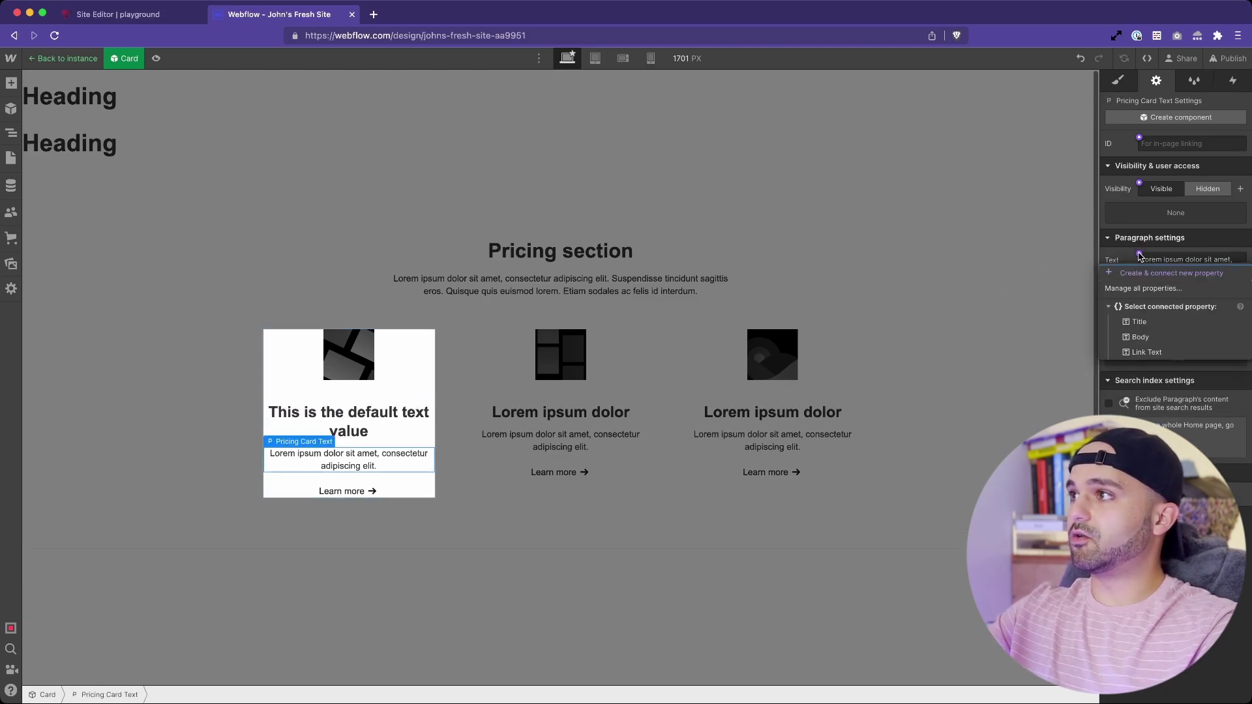
pyautogui.click(1177, 338)
pyautogui.click(341, 479)
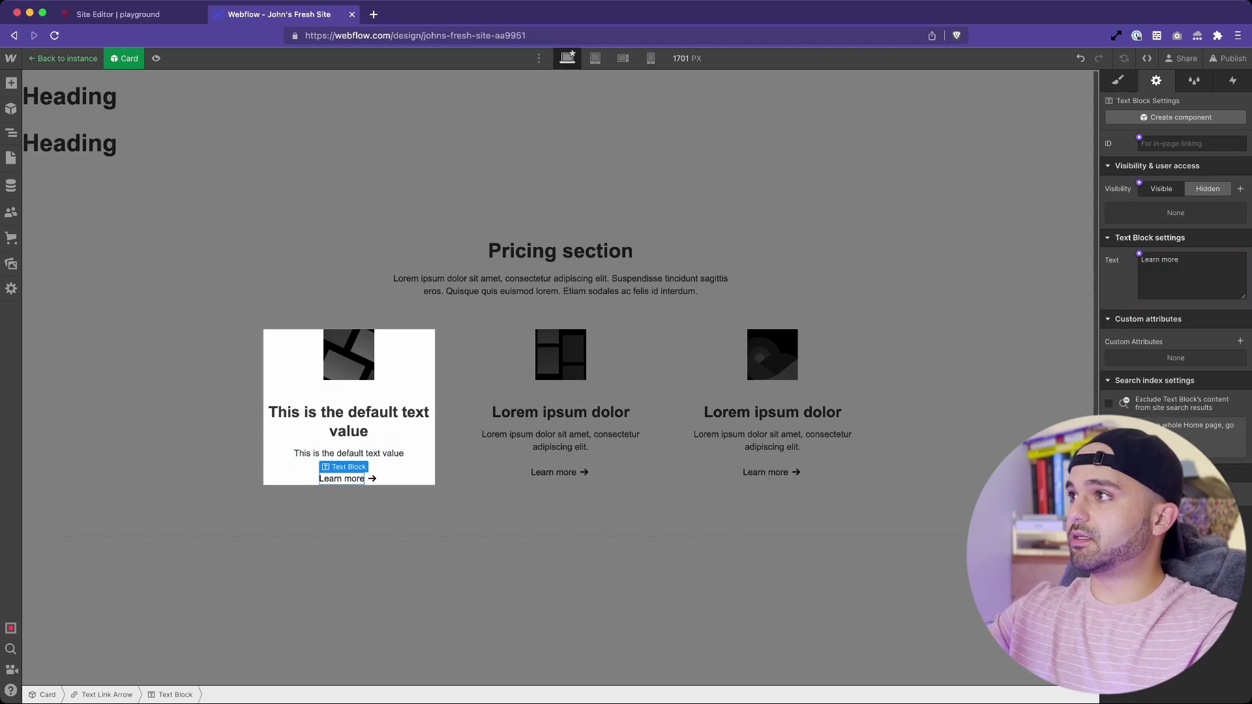
pyautogui.click(1138, 254)
pyautogui.click(1146, 352)
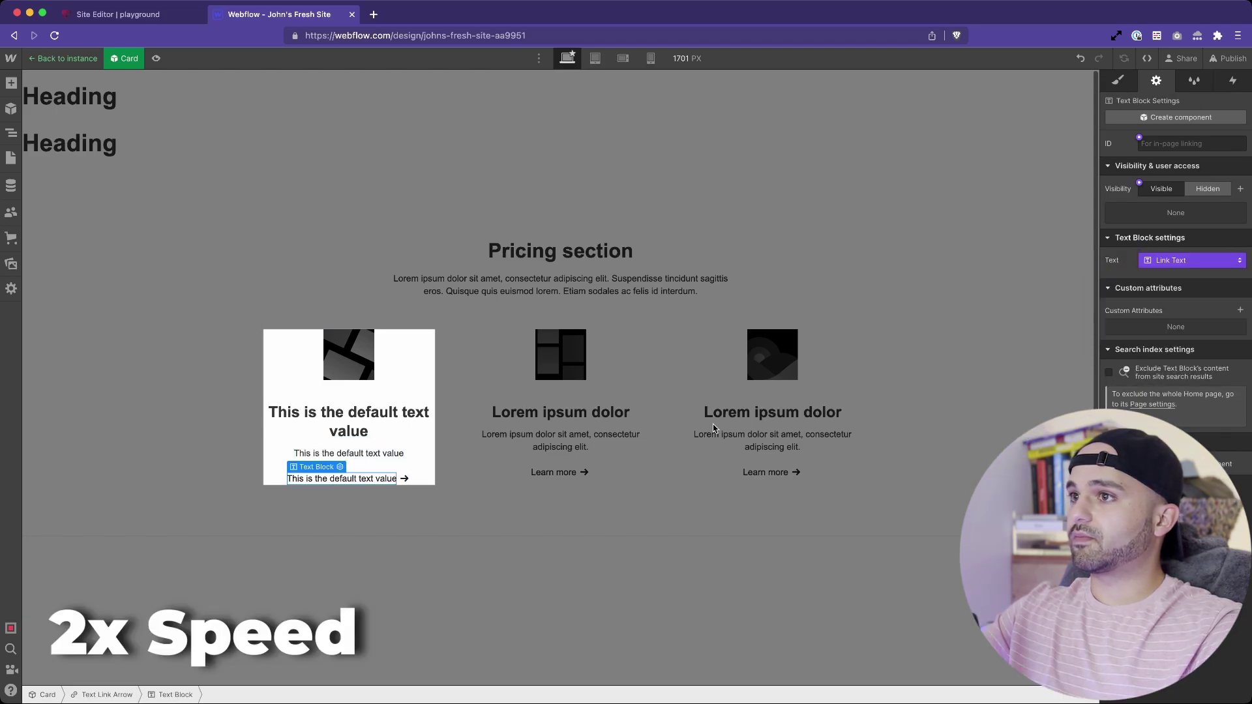
pyautogui.click(407, 479)
pyautogui.click(1193, 260)
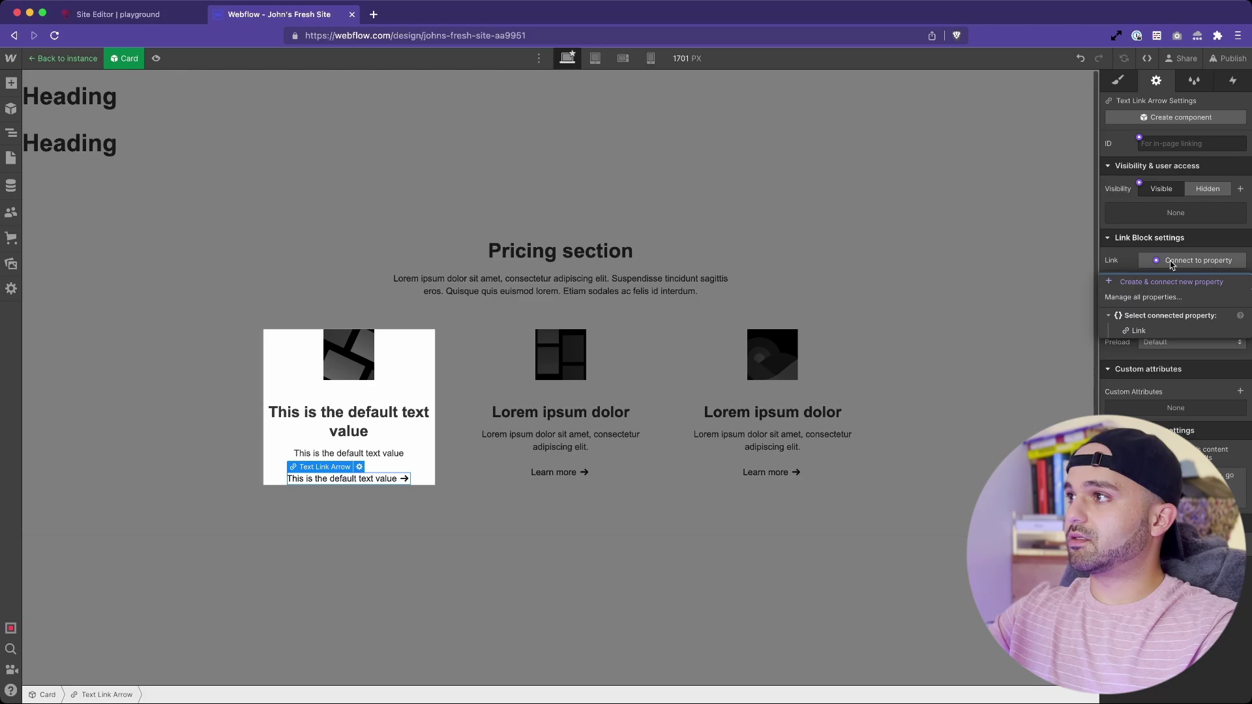
pyautogui.click(1153, 332)
# - Exit component editing and retitle the first card 'Card 1'
pyautogui.doubleClick(333, 260)
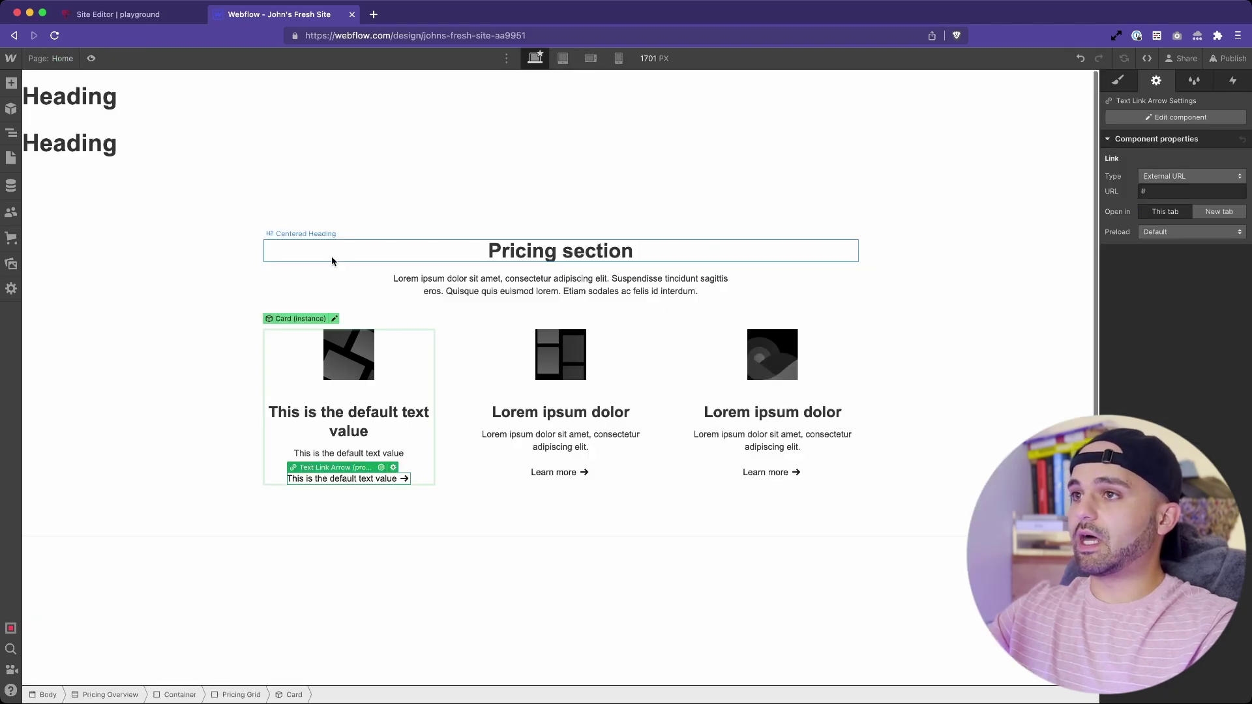
pyautogui.doubleClick(333, 260)
pyautogui.click(357, 420)
pyautogui.doubleClick(356, 421)
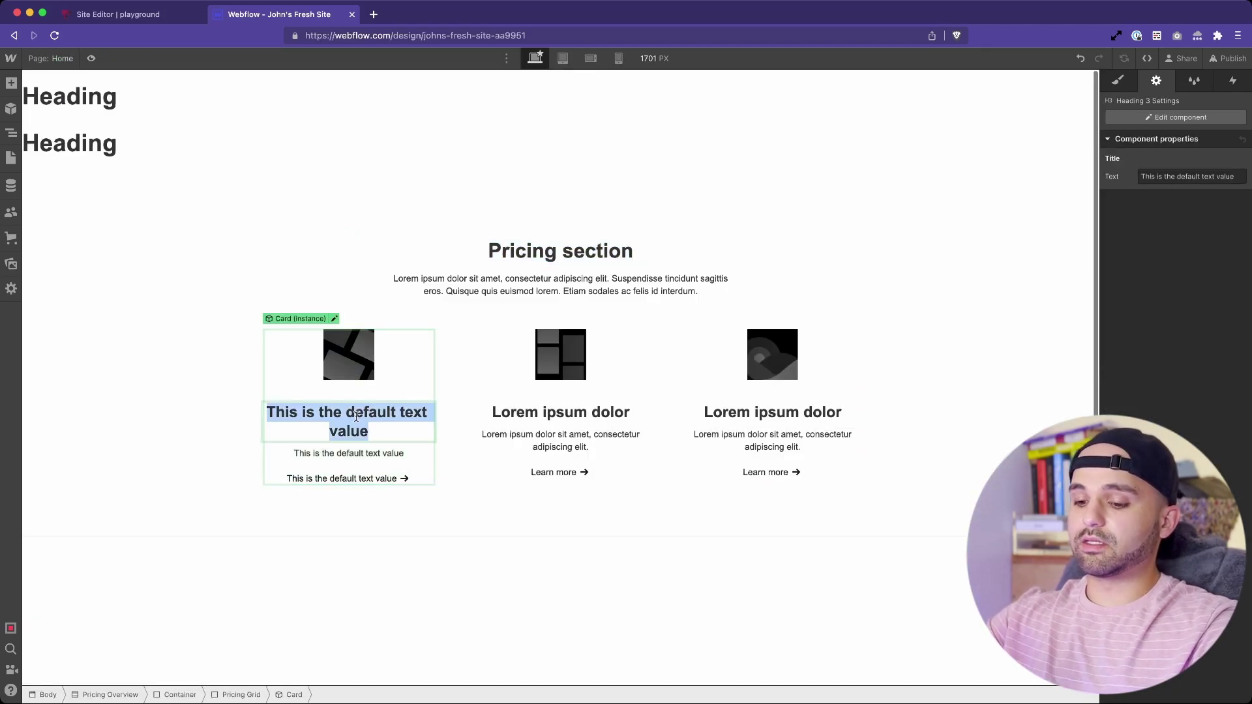
pyautogui.write('Card 1')
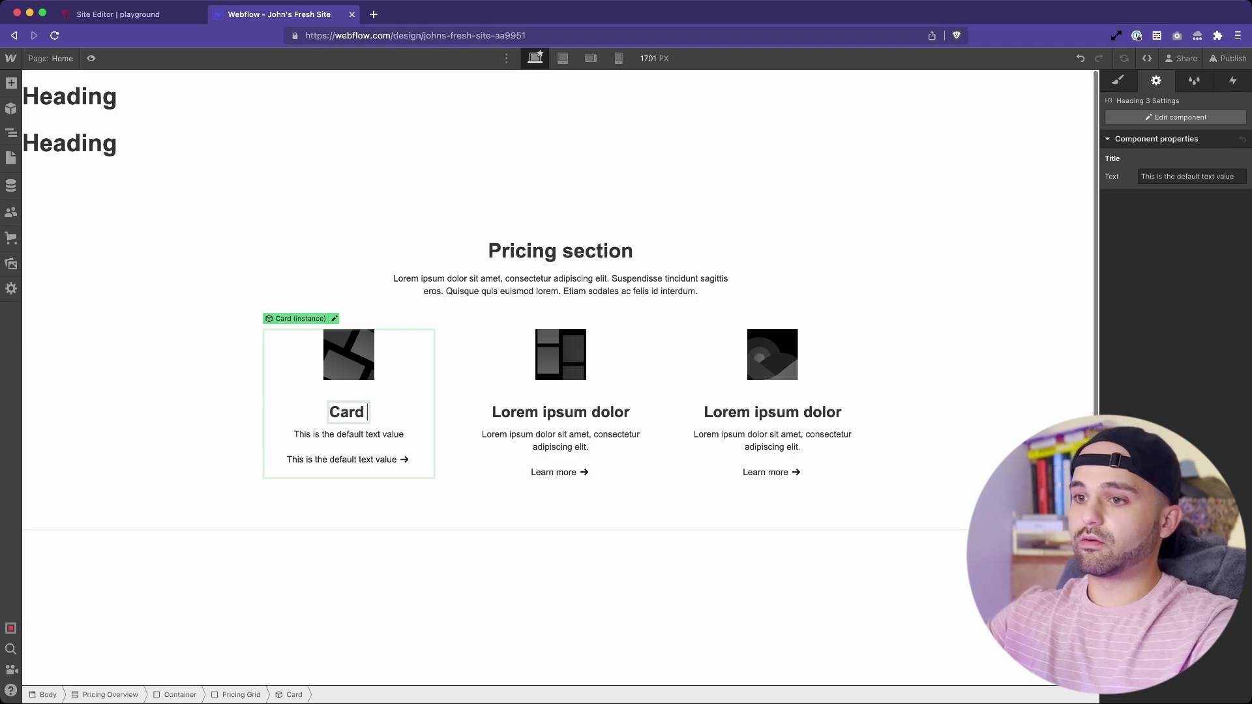
pyautogui.click(424, 364)
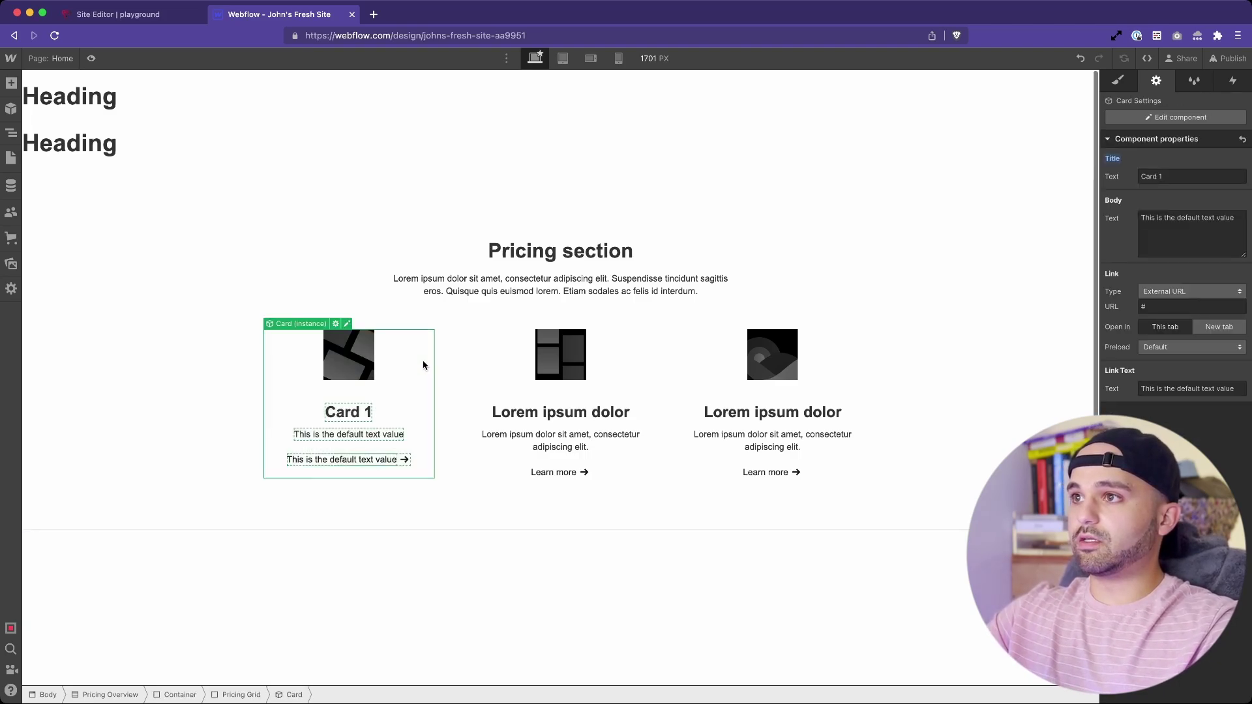
# - Duplicate the card and retitle the copy 'Card 2'
pyautogui.press('super+d')
pyautogui.scroll(-1, 455, 533)
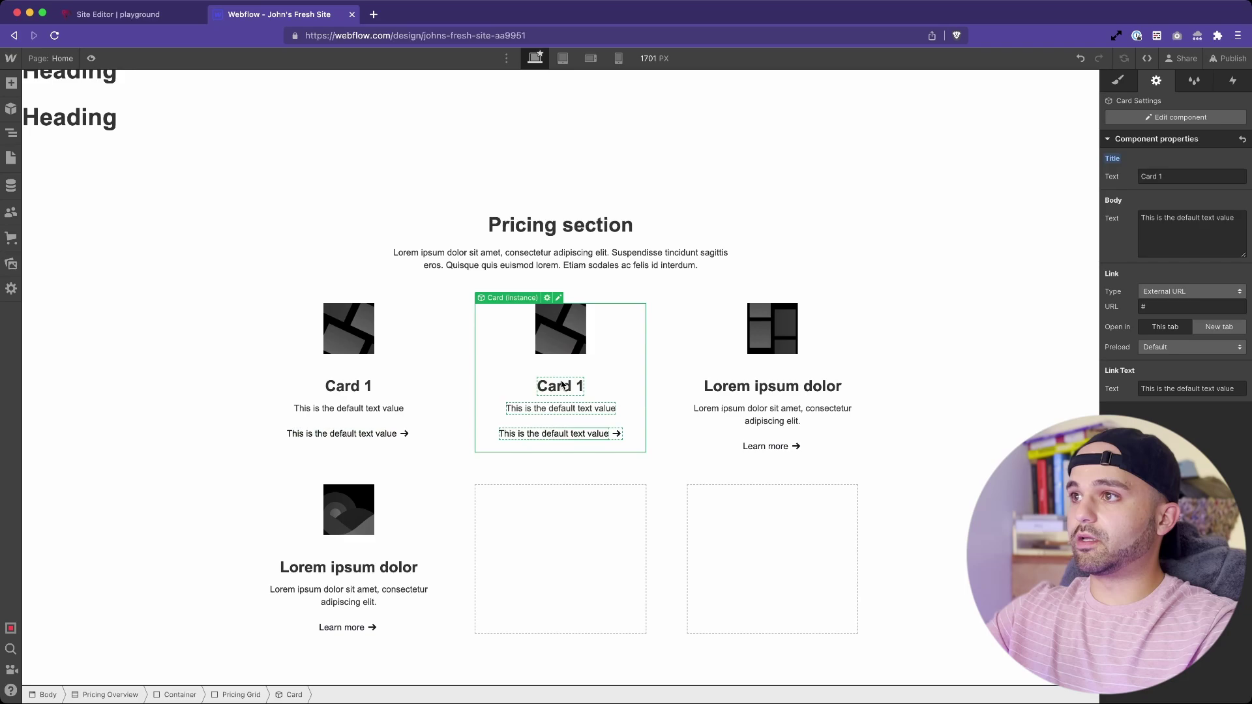
pyautogui.doubleClick(562, 386)
pyautogui.press('End')
pyautogui.press('BackSpace')
pyautogui.write('2')
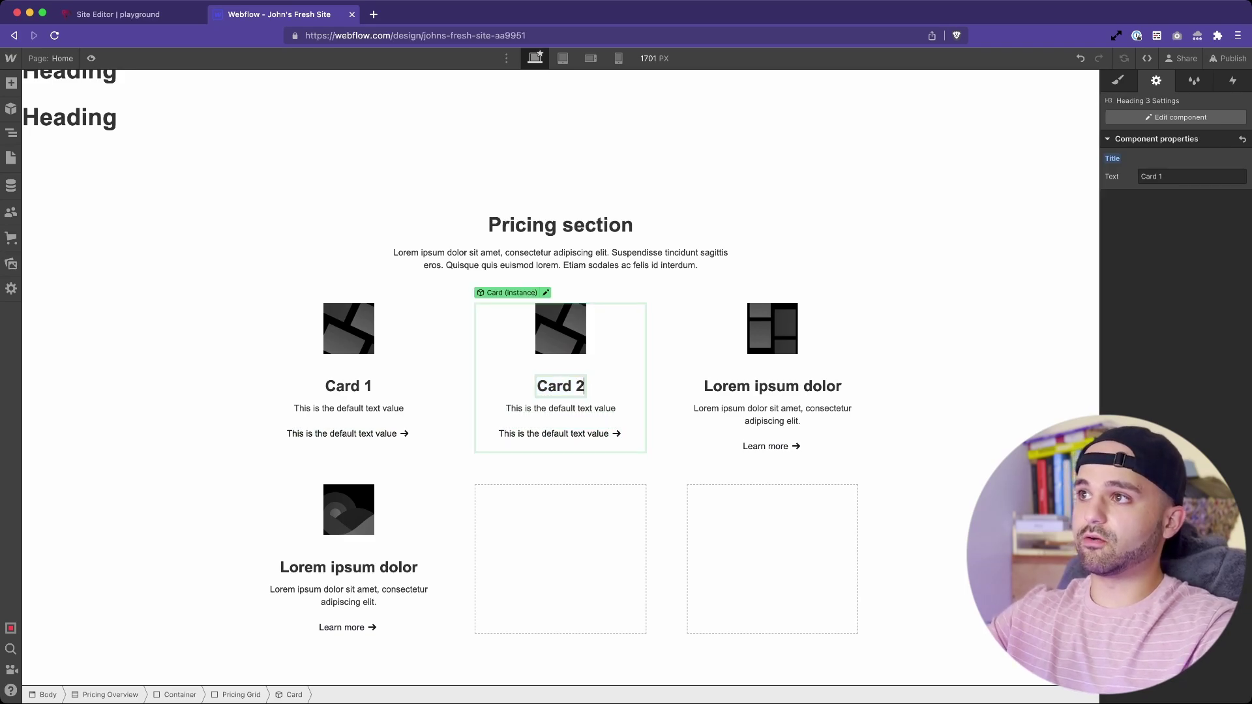
pyautogui.click(302, 329)
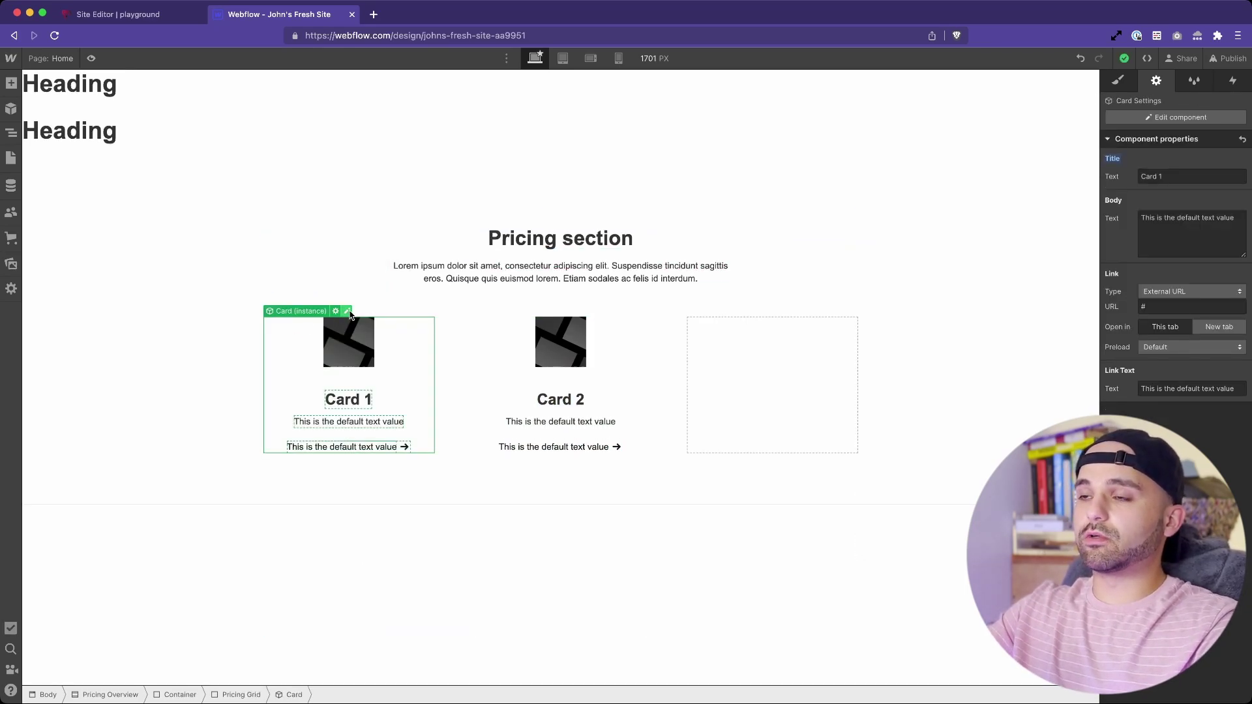
# - Give the Card component a red background and 30 px padding on every side
pyautogui.click(347, 312)
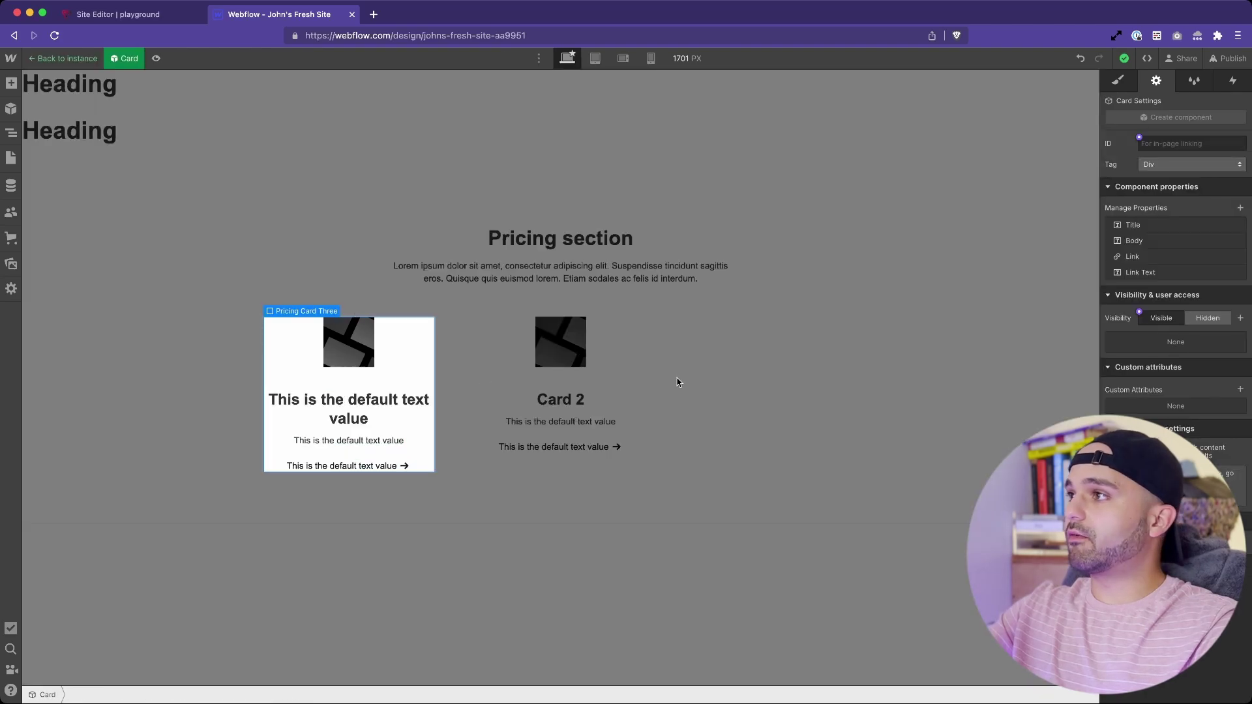
pyautogui.click(1118, 80)
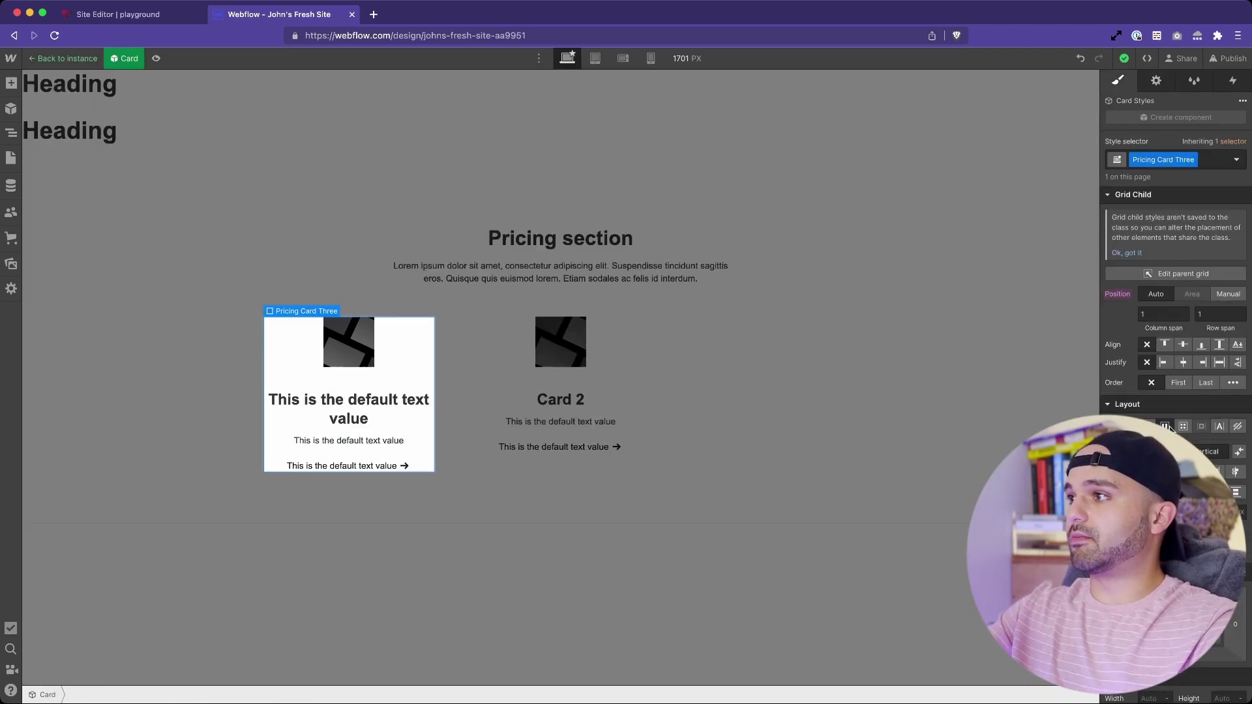
pyautogui.scroll(-10, 1170, 391)
pyautogui.scroll(-3, 1170, 428)
pyautogui.click(1147, 443)
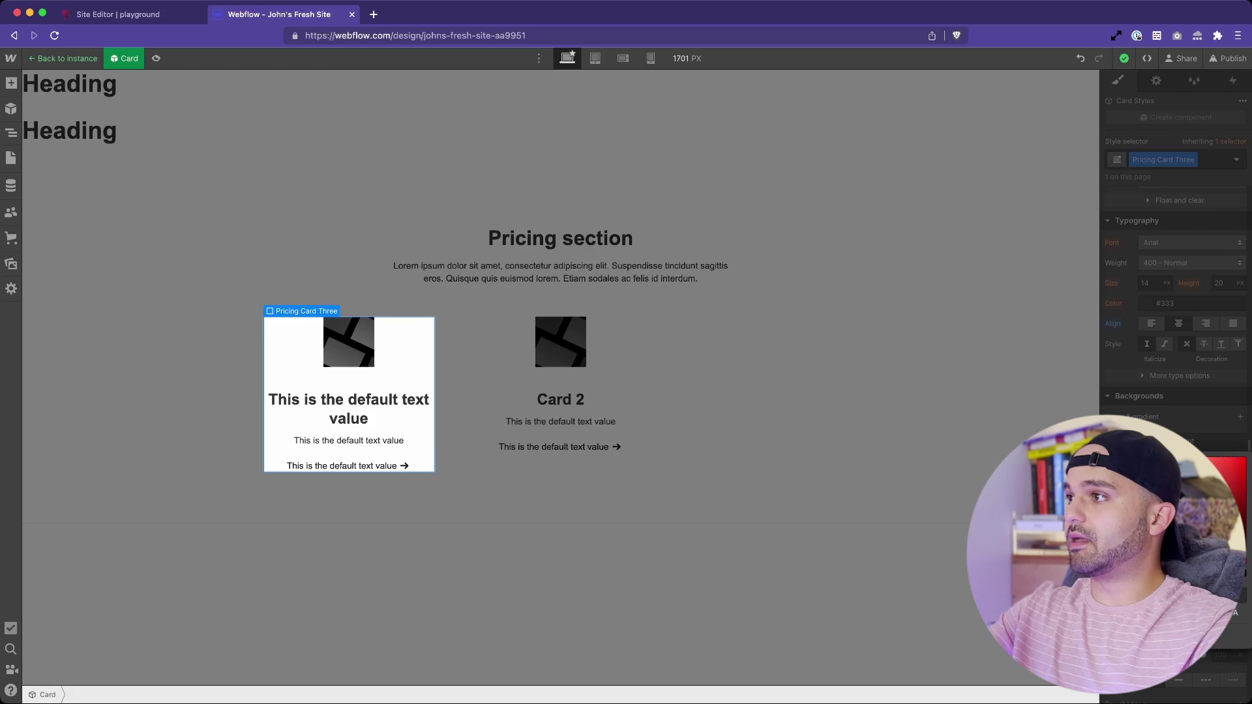
pyautogui.click(1170, 393)
pyautogui.scroll(5, 1170, 394)
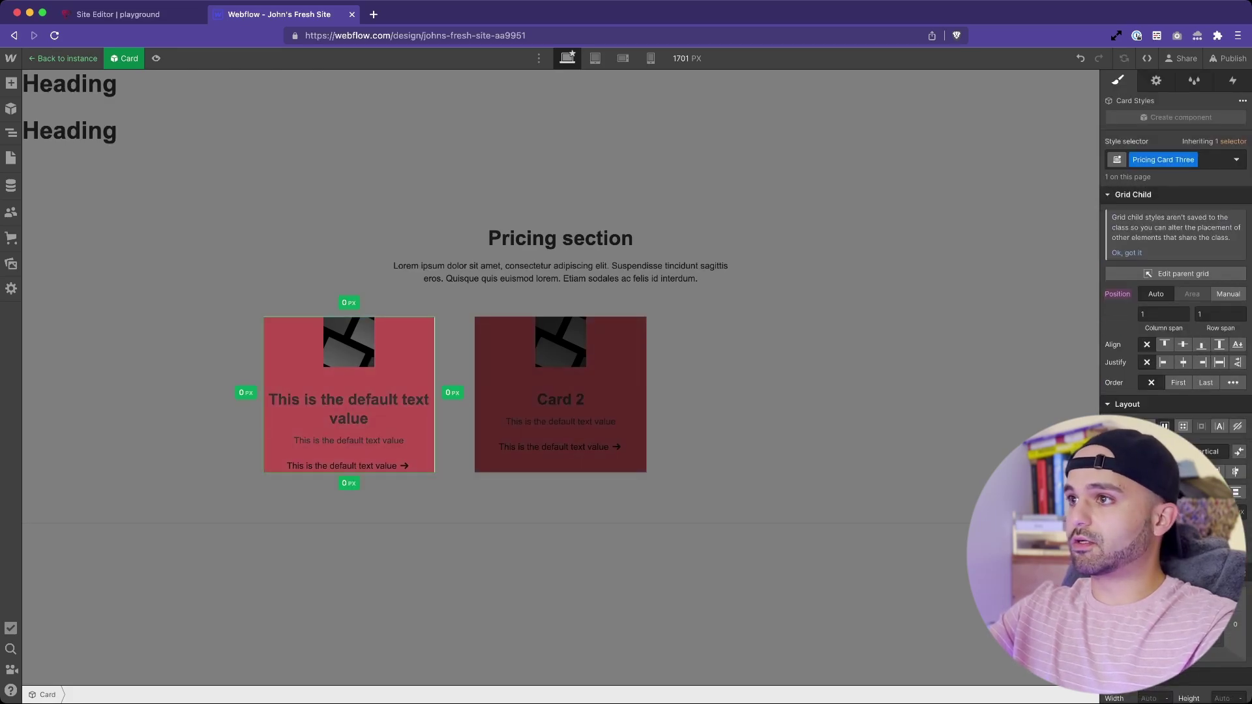
pyautogui.moveTo(348, 480); pyautogui.dragTo(348, 566)
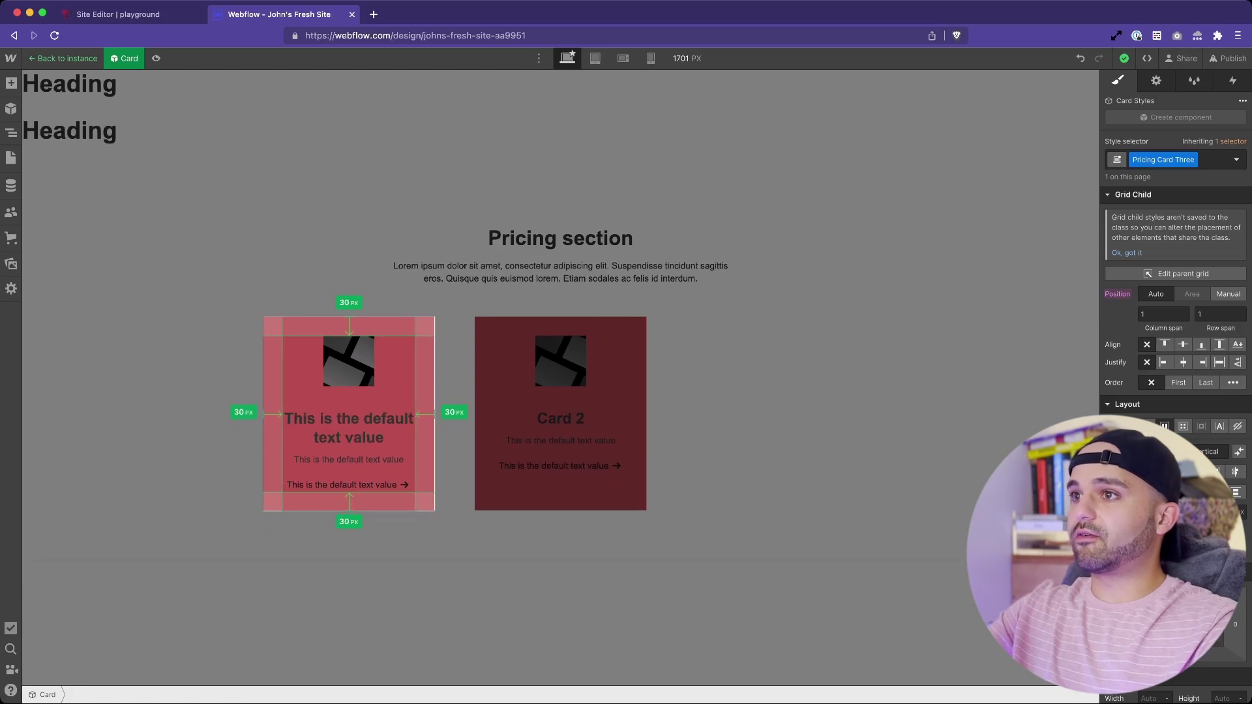
pyautogui.click(875, 390)
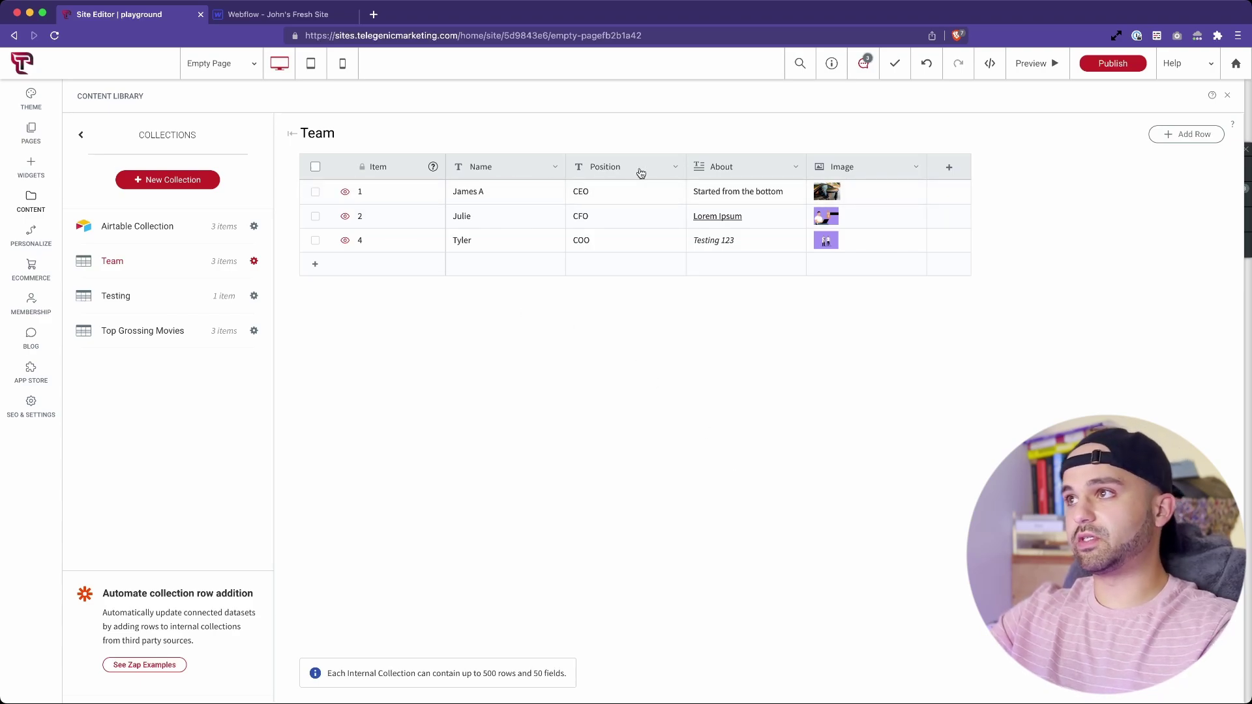
# - Add a Photo Gallery widget below the Explore Services button
pyautogui.click(1227, 95)
pyautogui.scroll(-2, 422, 469)
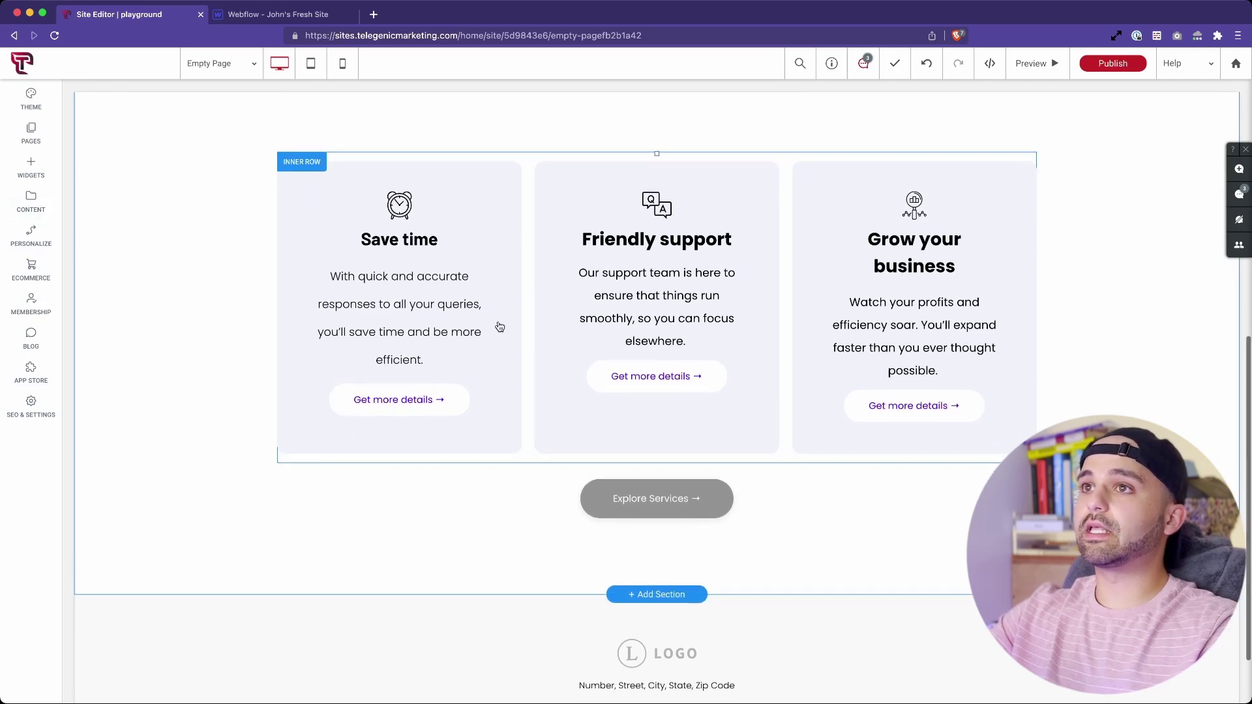
pyautogui.click(30, 168)
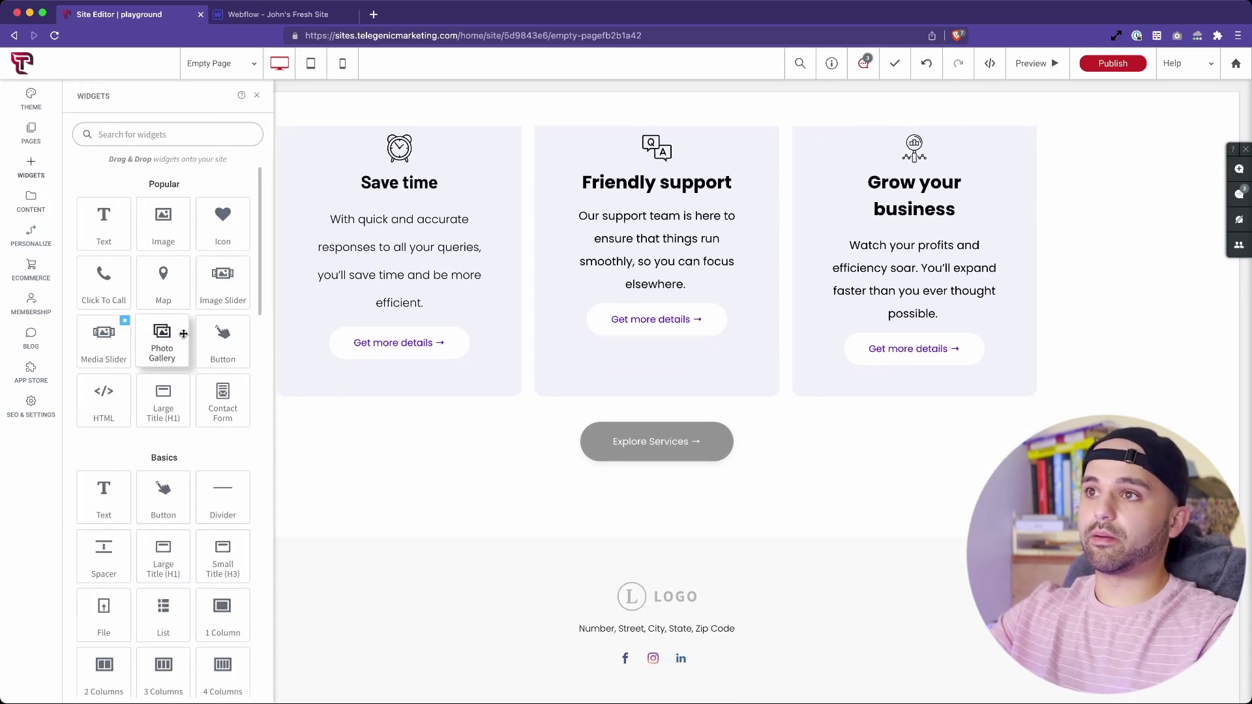
pyautogui.moveTo(176, 334); pyautogui.dragTo(587, 502)
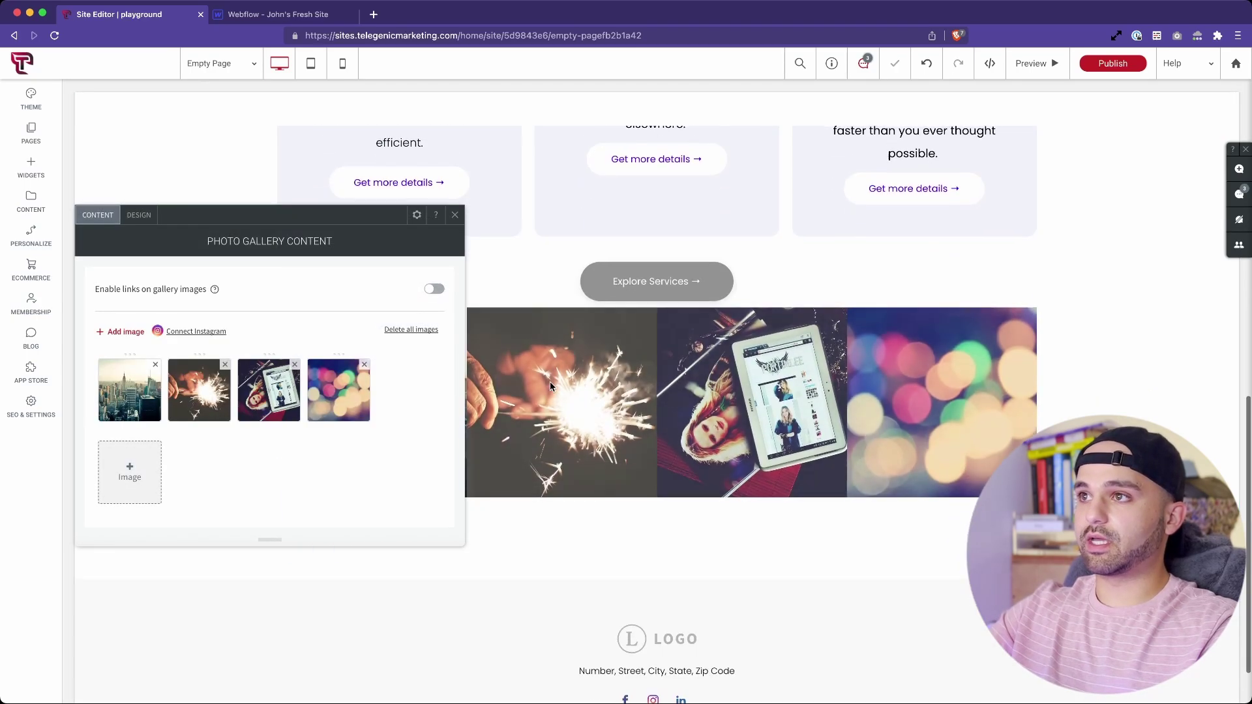
# - Connect the photo gallery to data from the Team collection
pyautogui.click(417, 216)
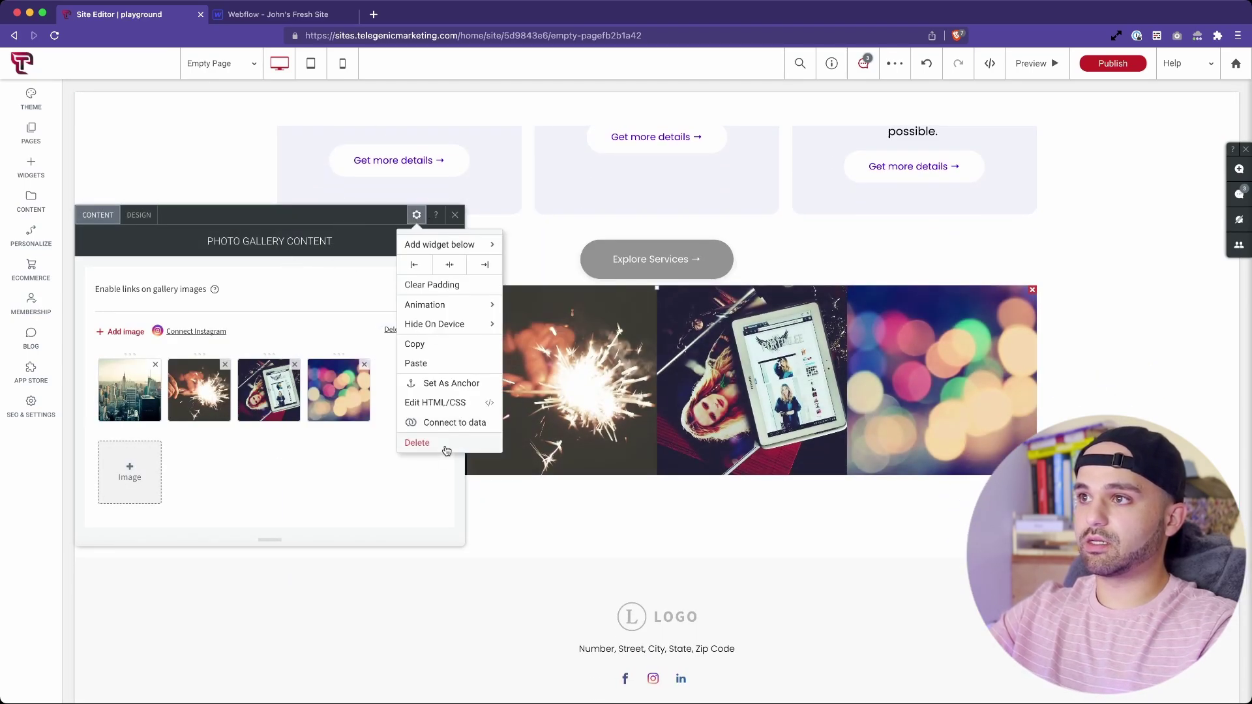
pyautogui.click(449, 423)
pyautogui.click(635, 303)
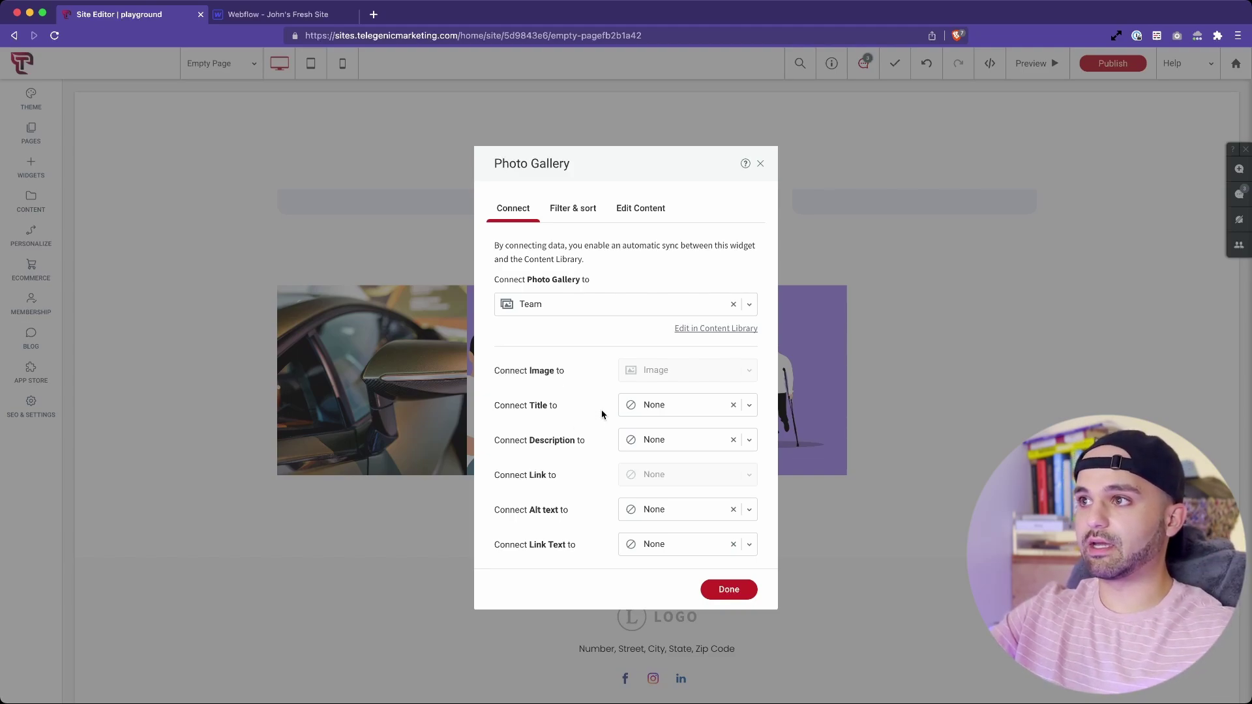
# - Map the gallery's Title to Name and Description to Position, then finish
pyautogui.click(636, 404)
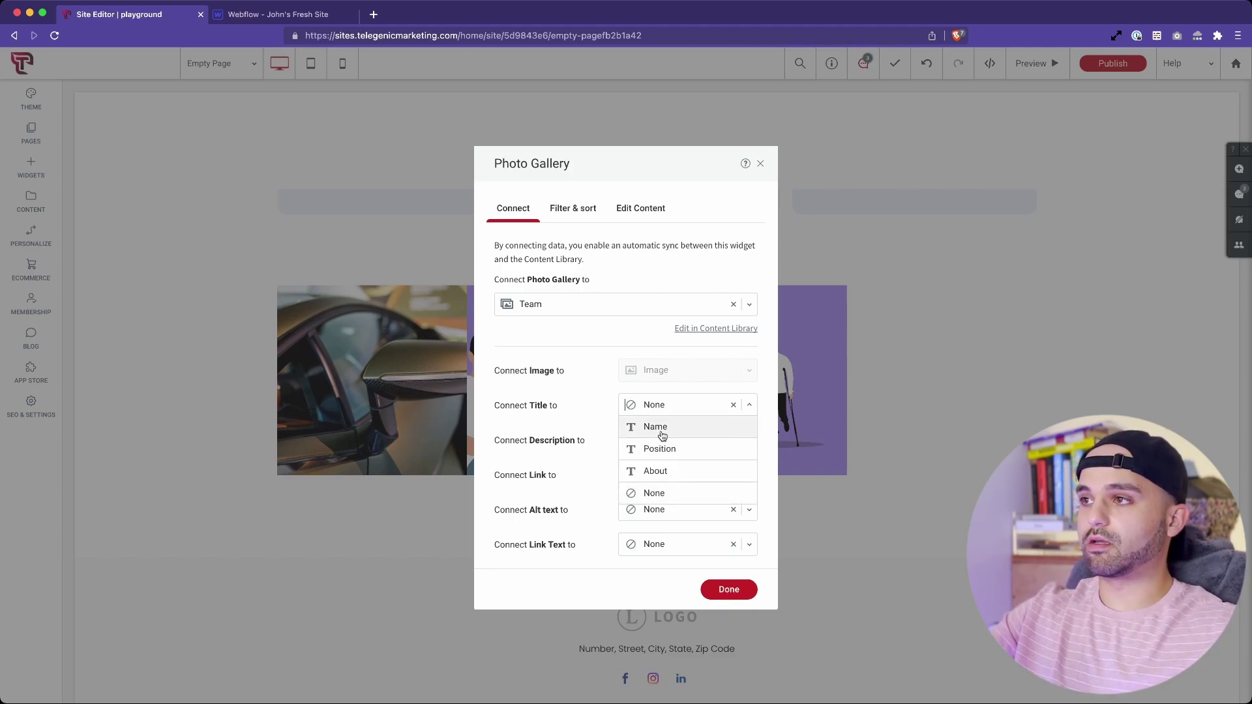
pyautogui.click(662, 427)
pyautogui.click(648, 445)
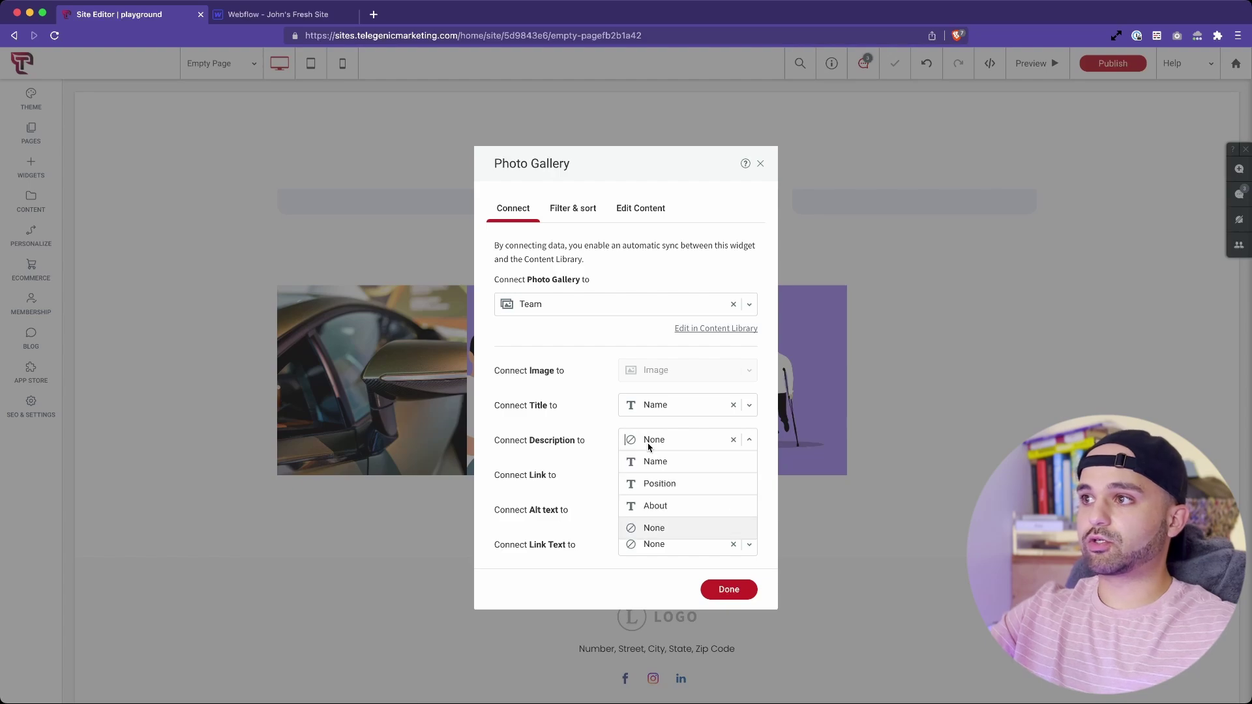
pyautogui.click(660, 483)
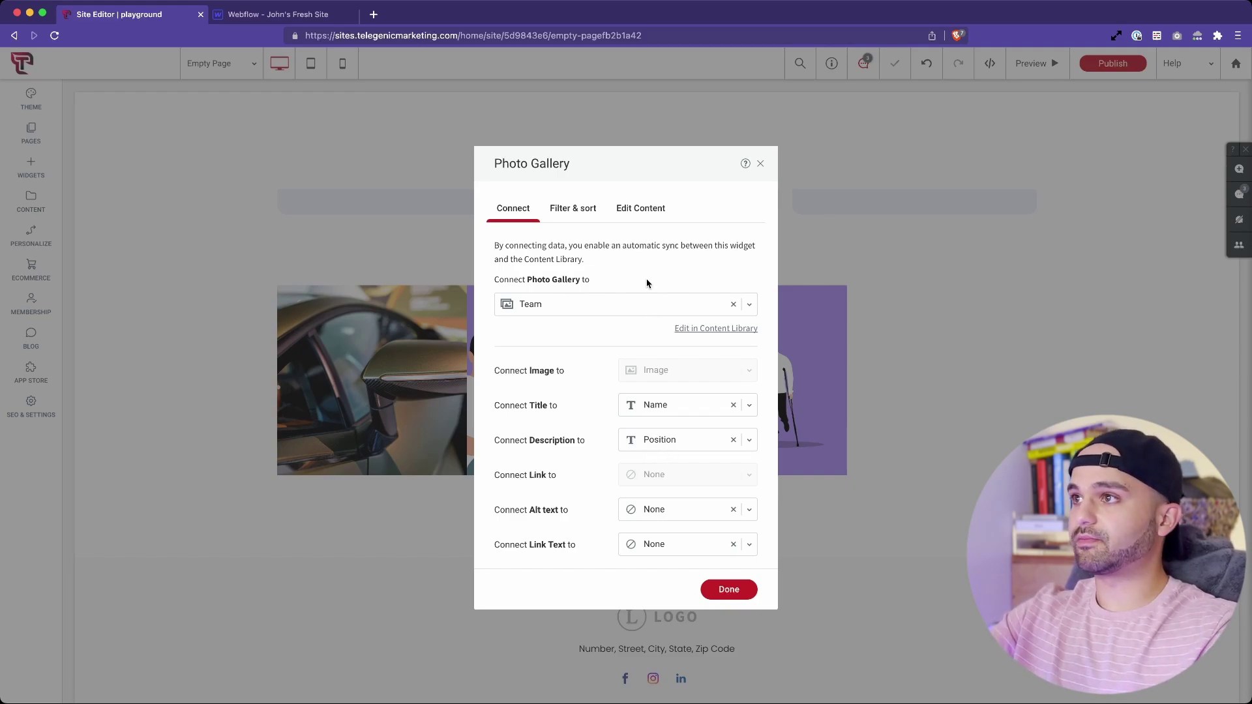
pyautogui.click(729, 589)
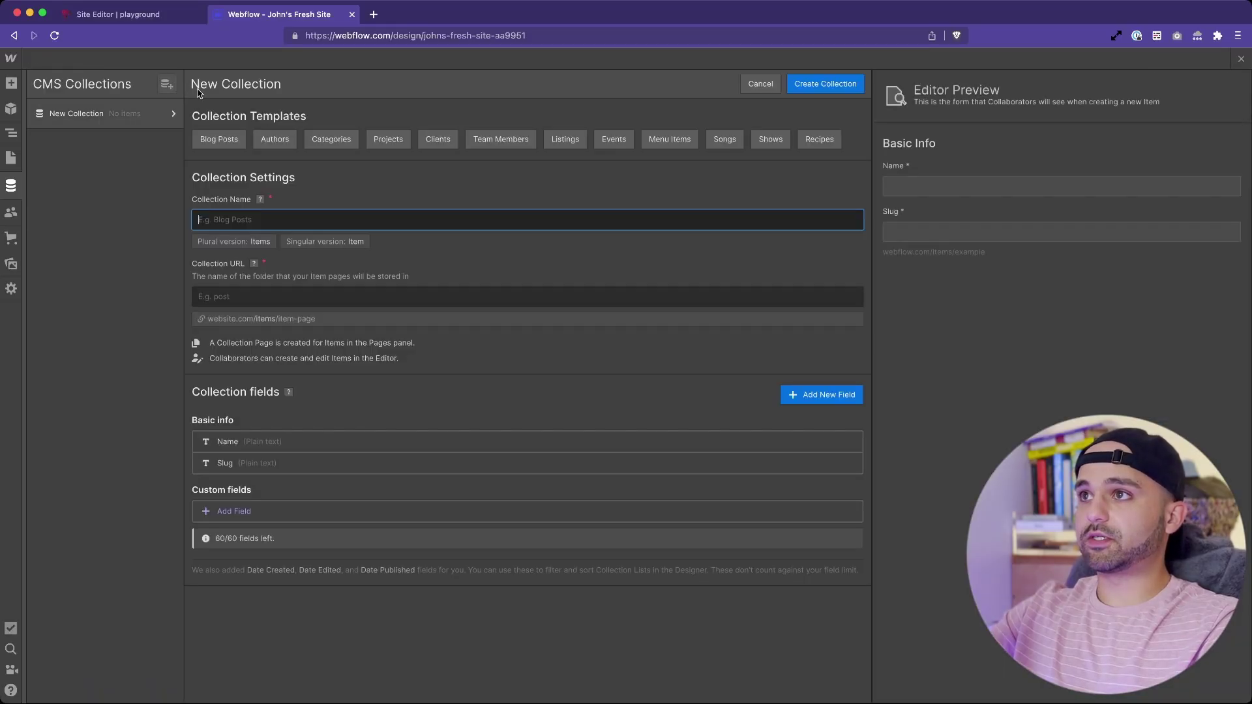
# - Create a Team Members collection from its template with 5 sample items, then return to the designer
pyautogui.click(500, 139)
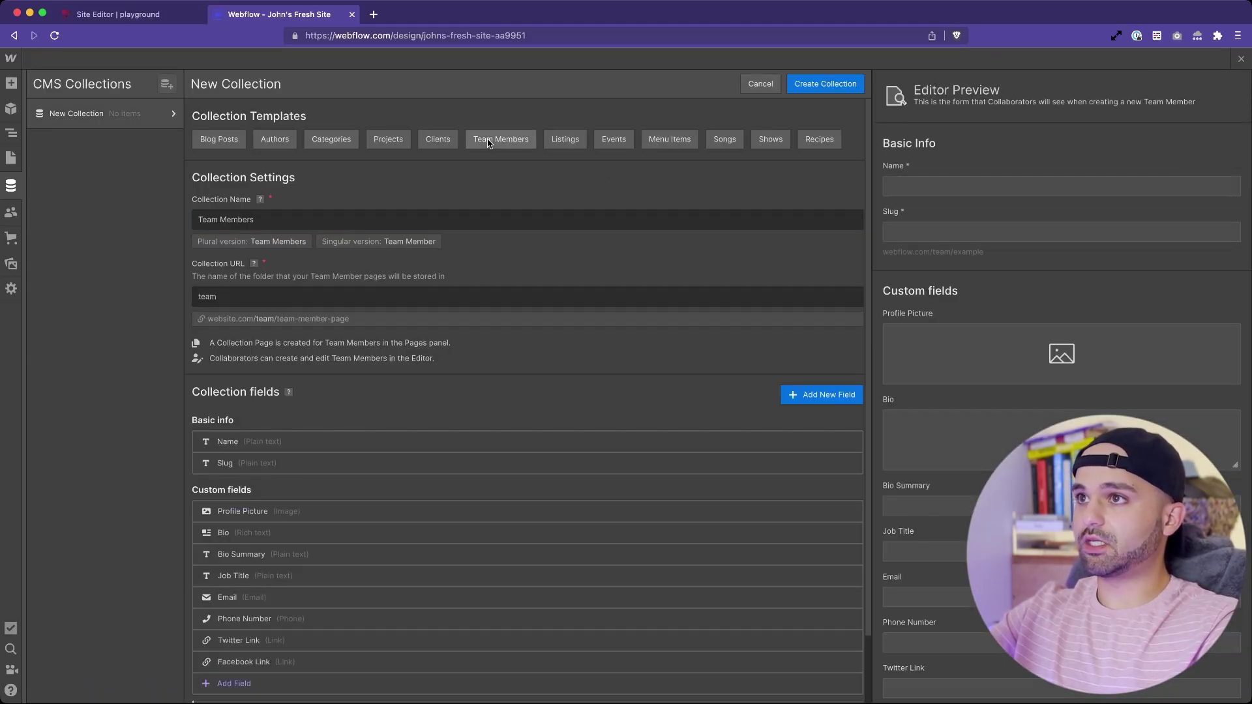
pyautogui.click(807, 92)
pyautogui.click(631, 419)
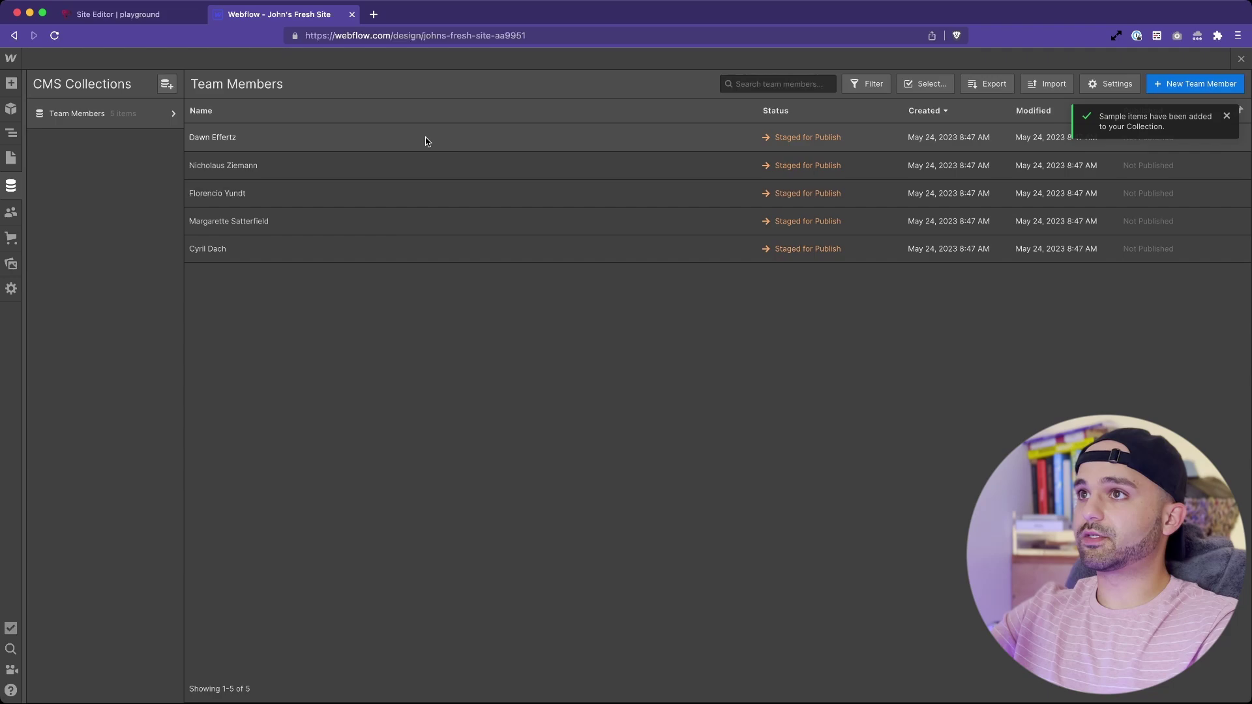
pyautogui.click(427, 141)
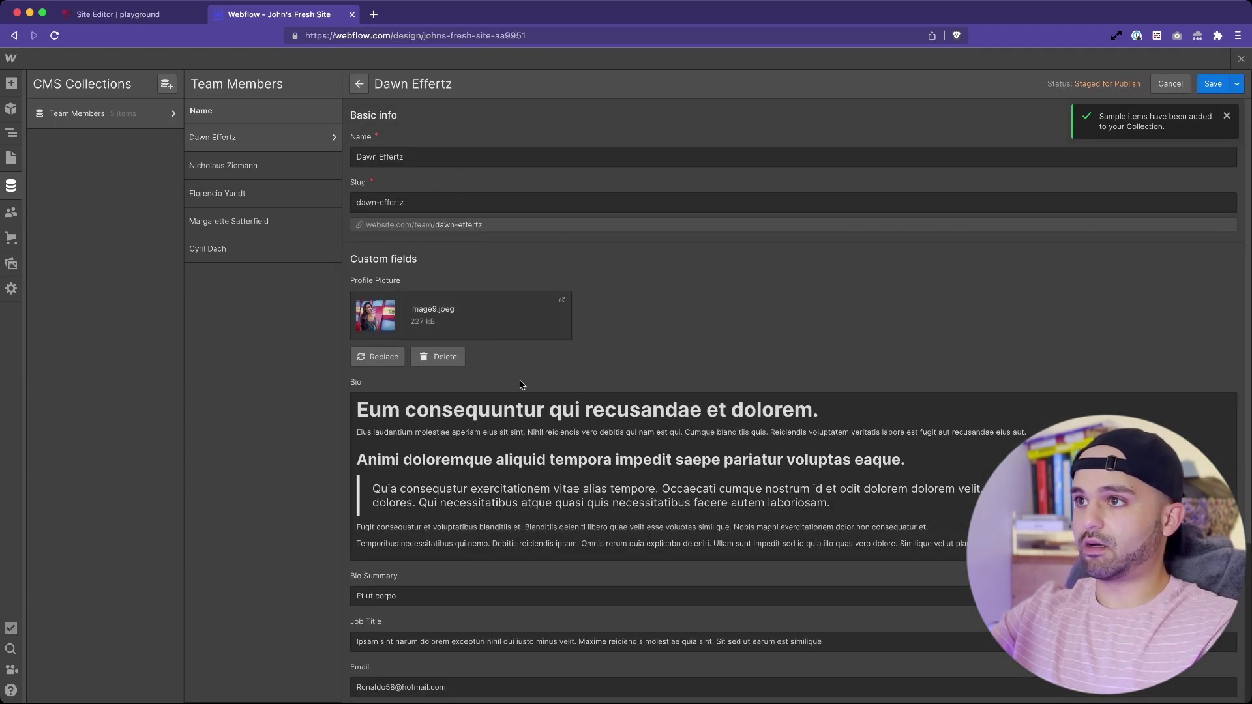
pyautogui.scroll(-5, 521, 385)
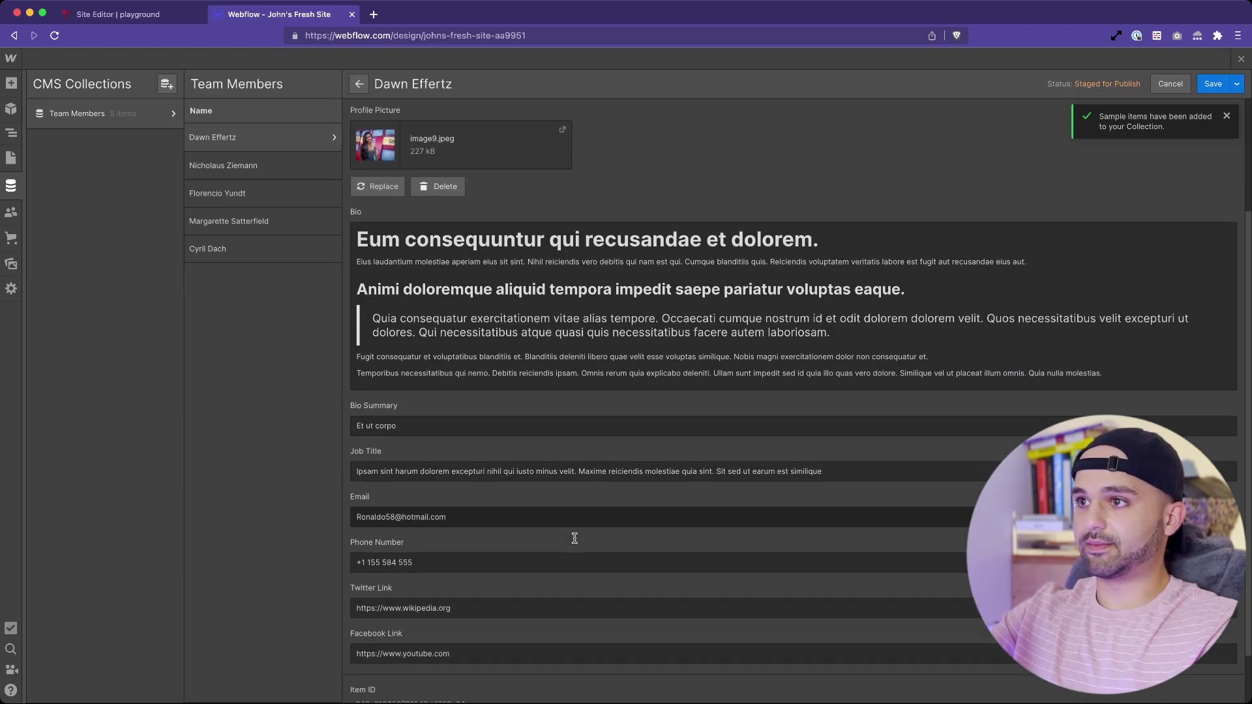
pyautogui.scroll(5, 925, 216)
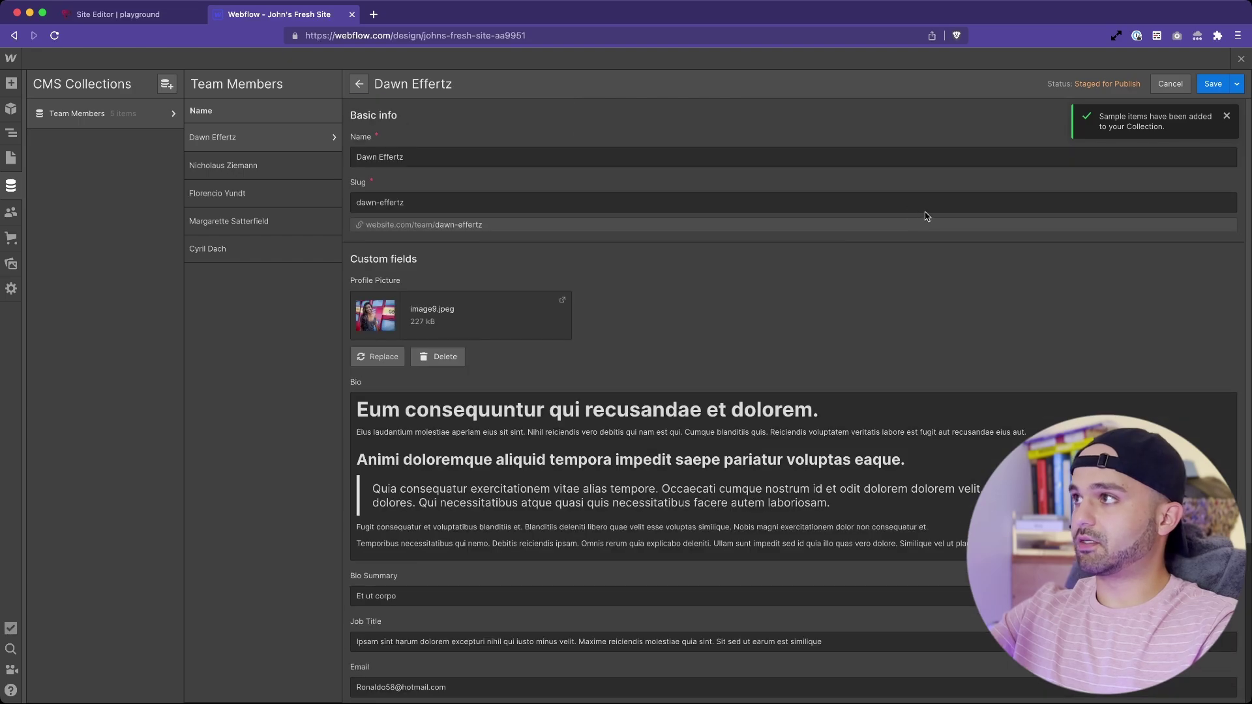
pyautogui.click(1241, 59)
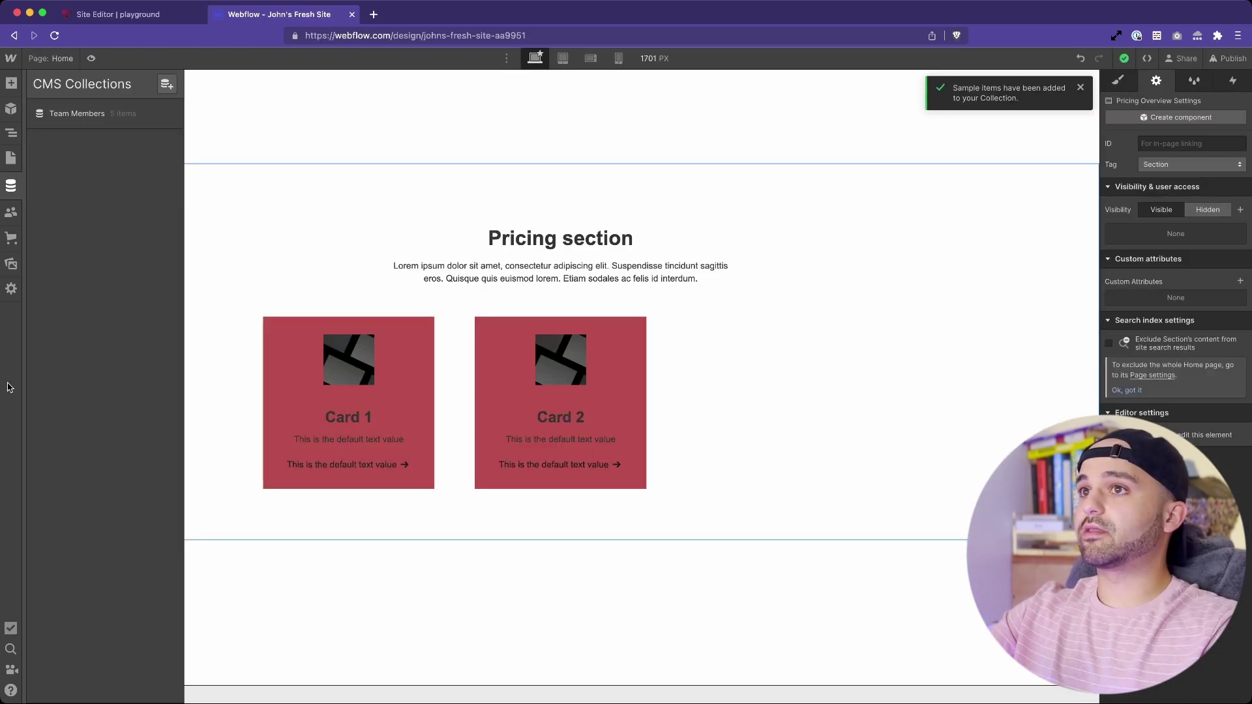
# - Add a Collection List to the Home page sourced from Team Members
pyautogui.click(10, 83)
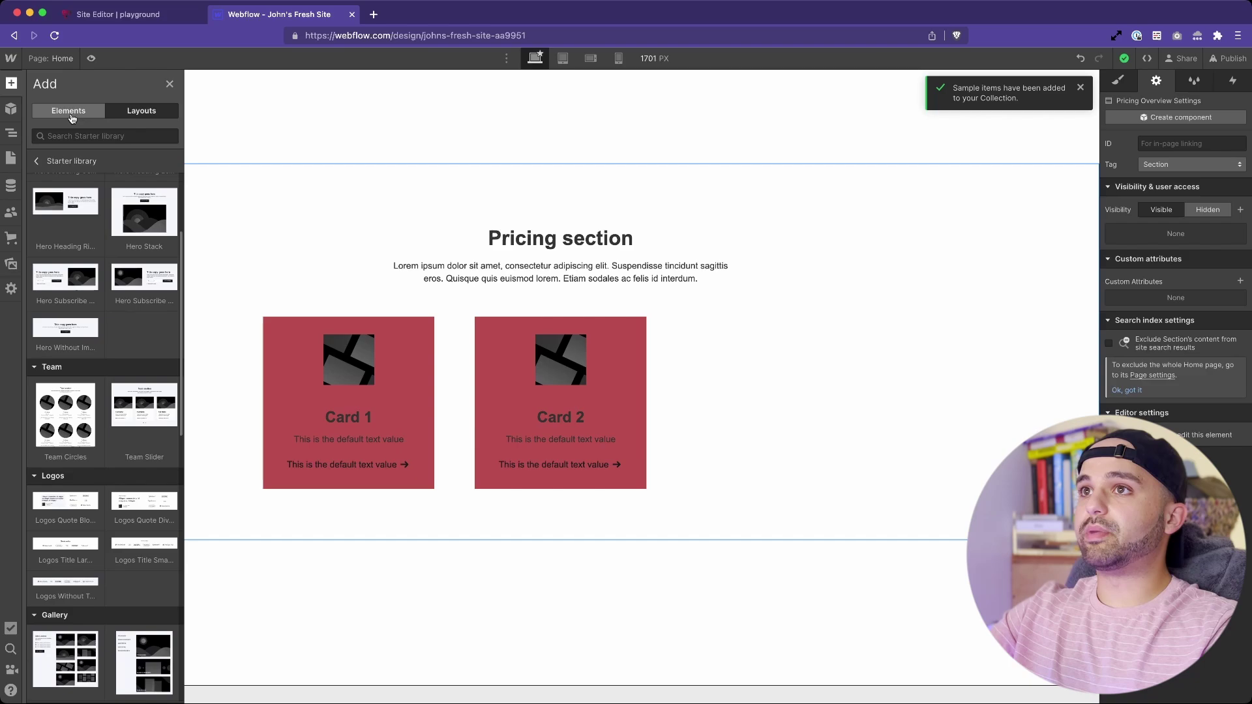
pyautogui.click(69, 110)
pyautogui.scroll(-5, 96, 399)
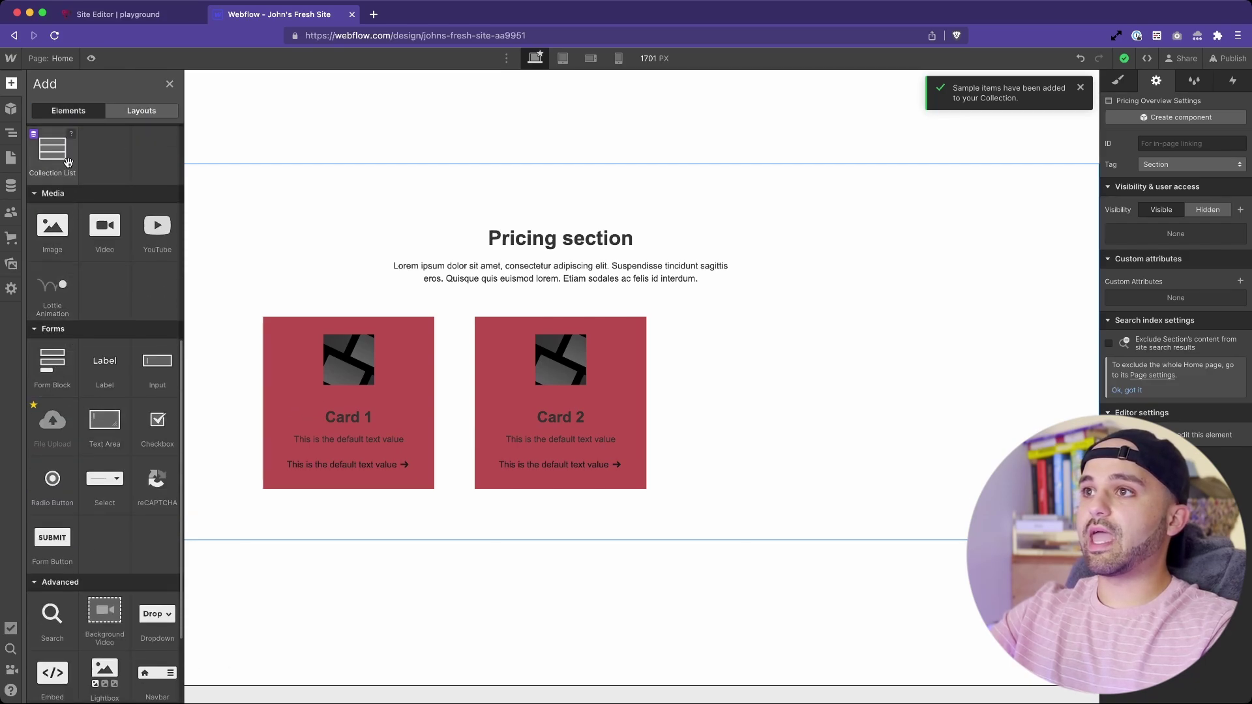
pyautogui.moveTo(59, 157); pyautogui.dragTo(564, 505)
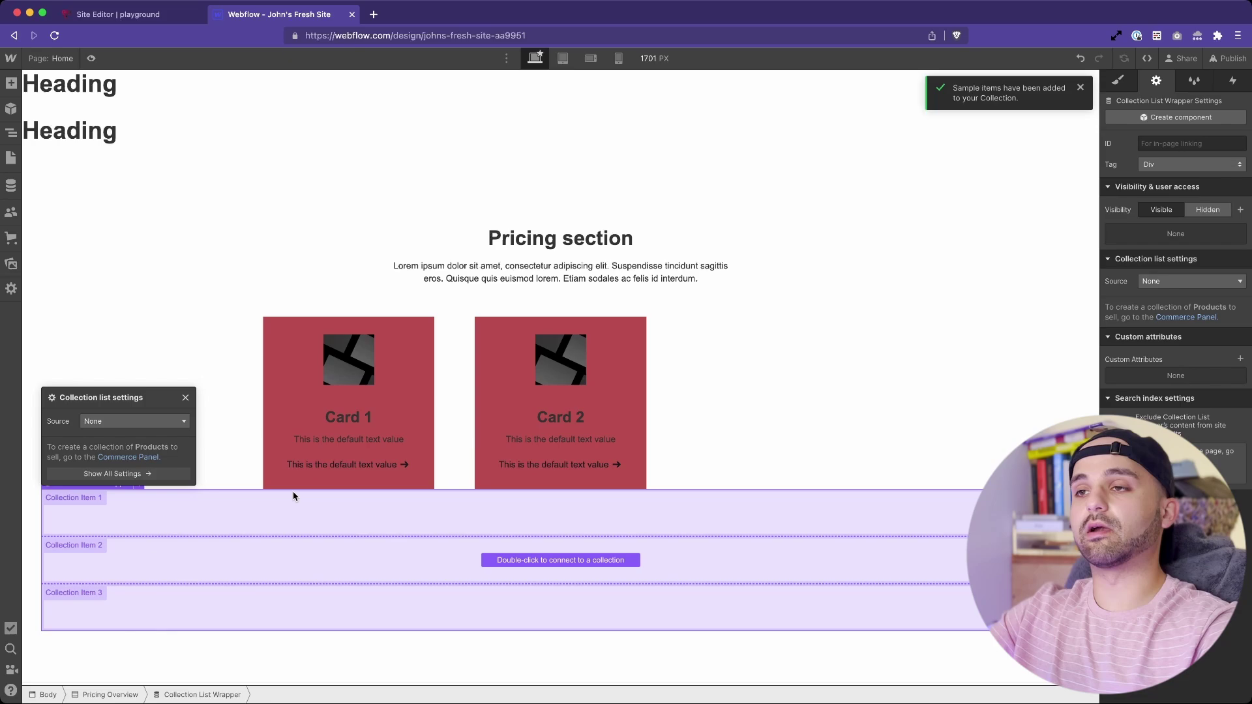
pyautogui.click(131, 421)
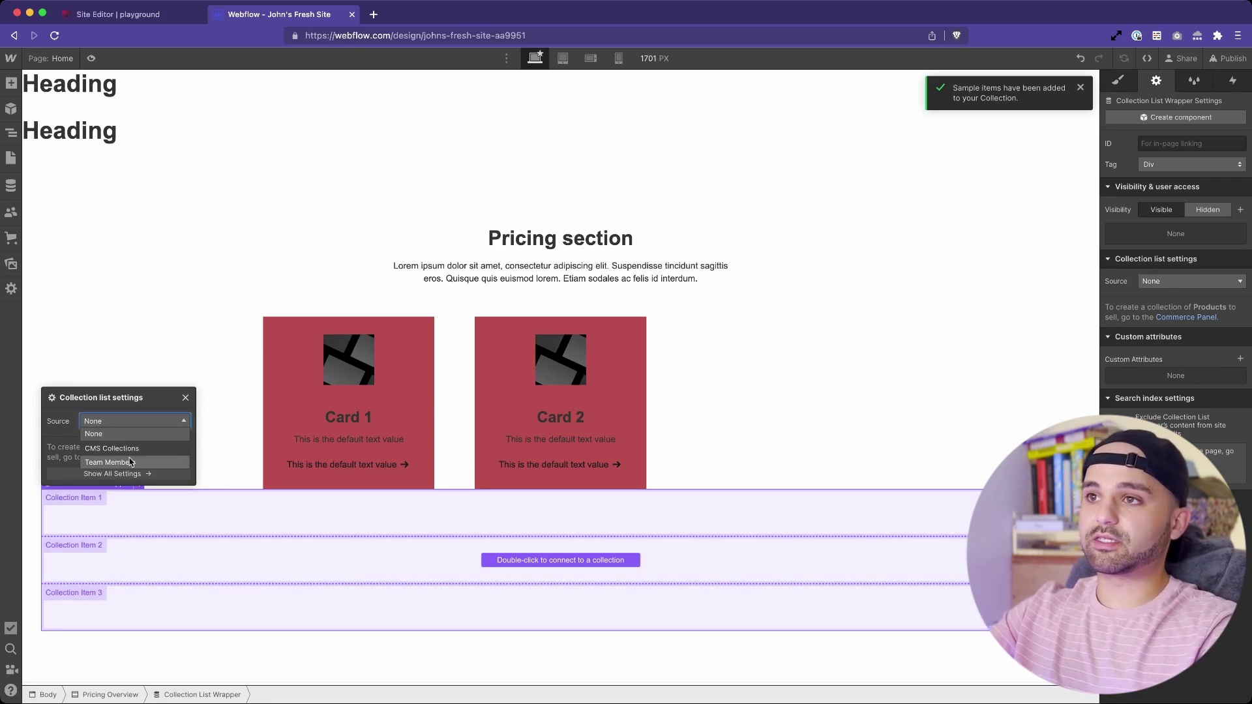
pyautogui.click(128, 462)
pyautogui.click(185, 373)
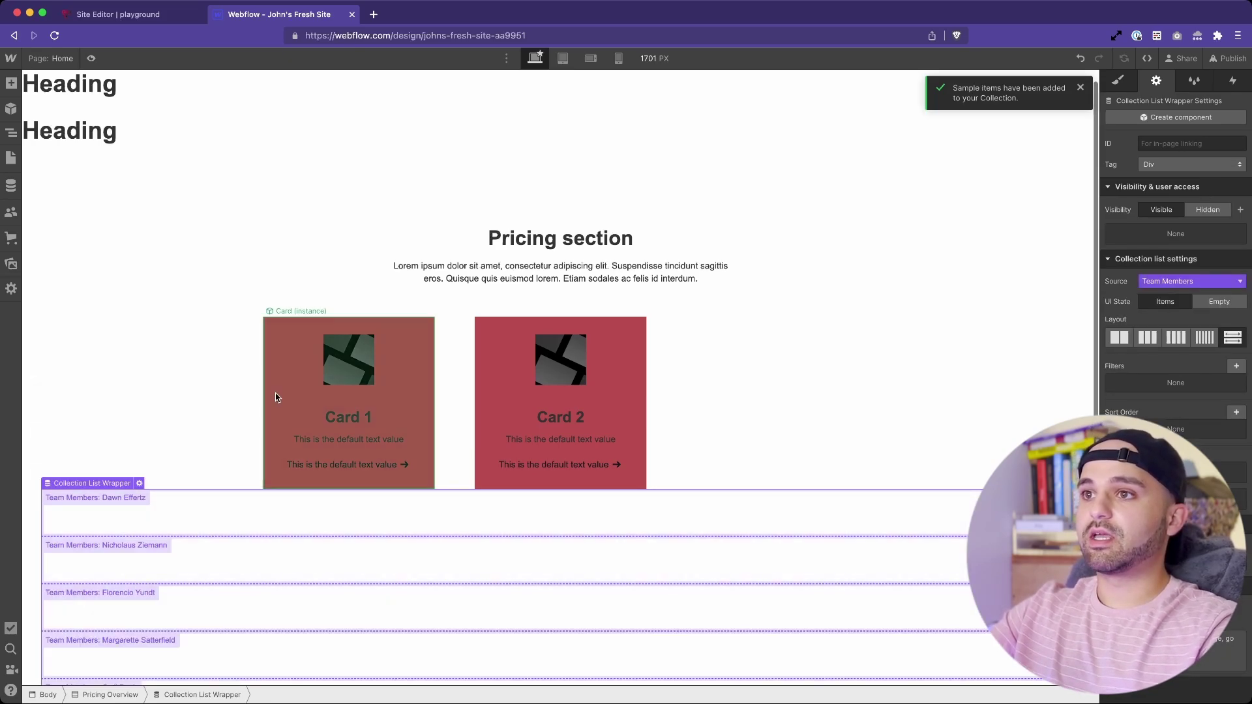
# - Add a Heading inside the collection item bound to the Name field
pyautogui.scroll(-3, 279, 400)
pyautogui.press('a')
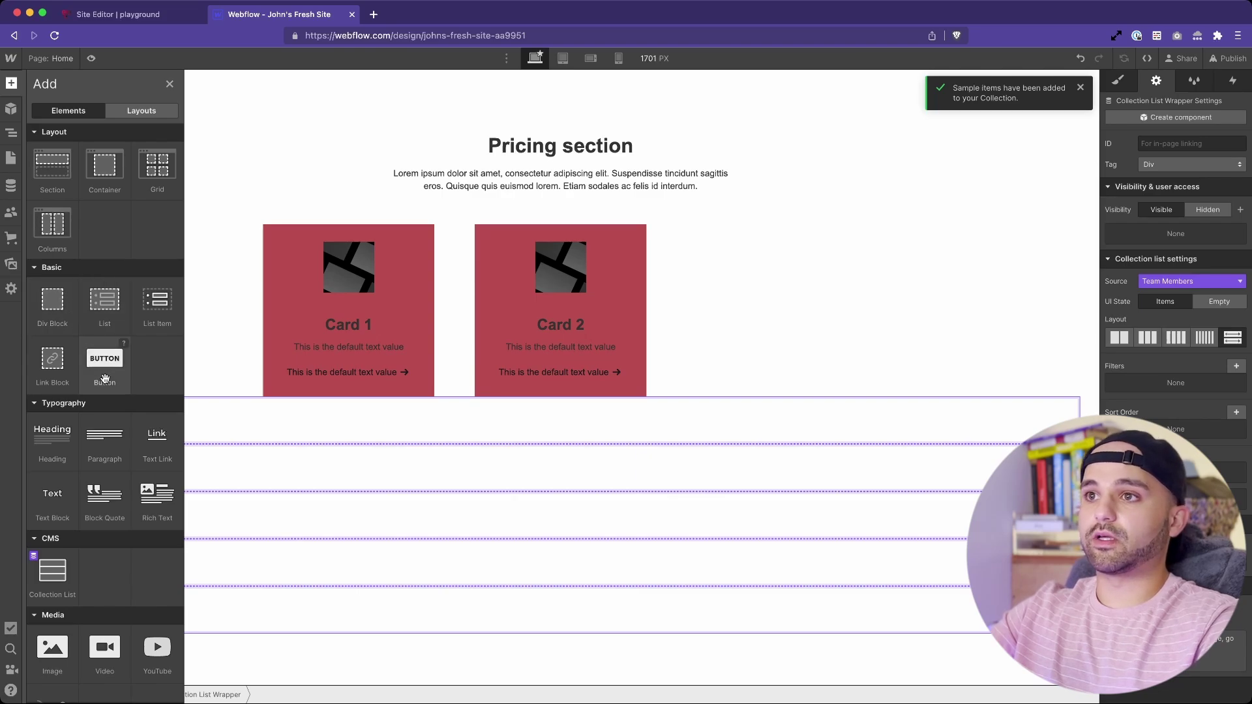
pyautogui.moveTo(52, 435); pyautogui.dragTo(311, 431)
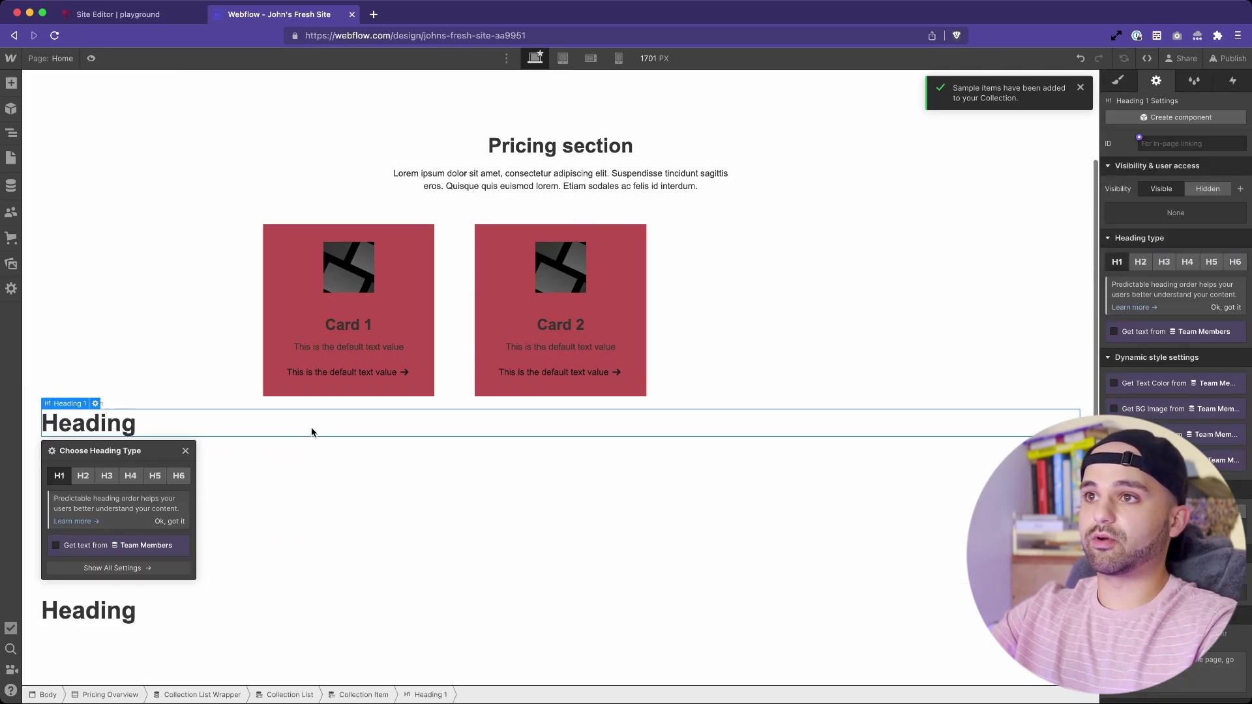
pyautogui.click(56, 545)
pyautogui.click(85, 561)
pyautogui.click(84, 562)
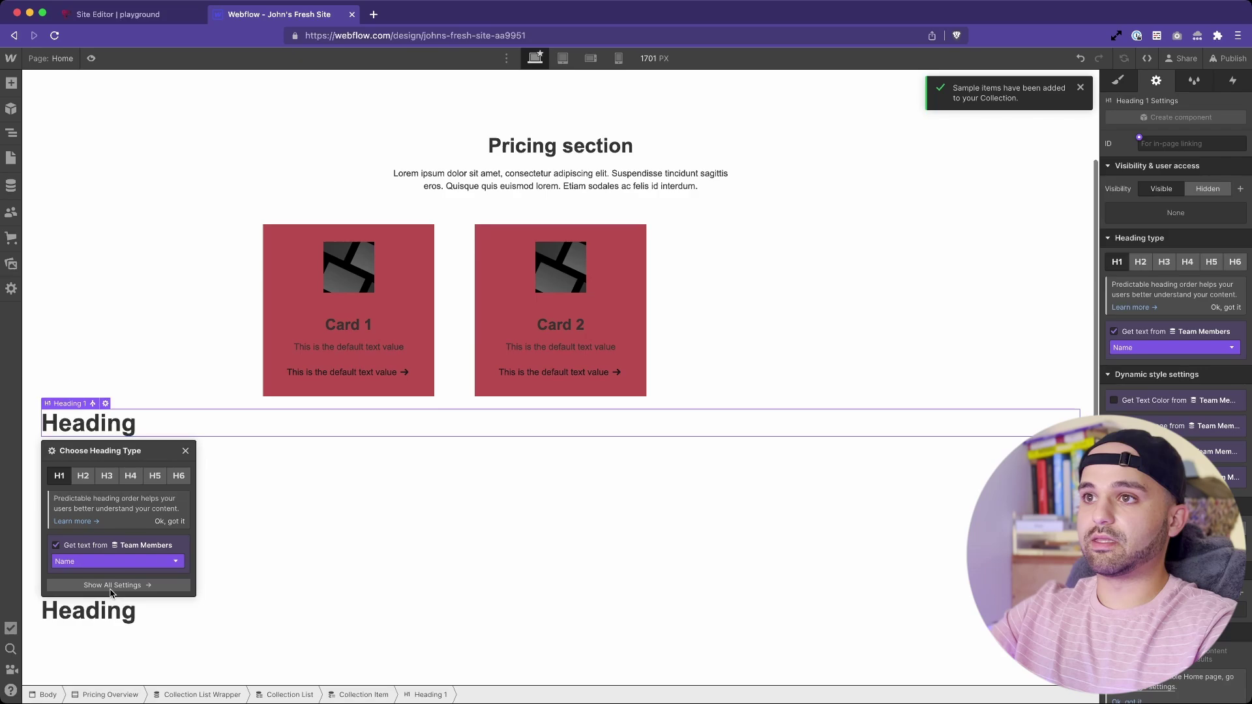
# - Add a Paragraph below the name bound to Bio Summary
pyautogui.press('a')
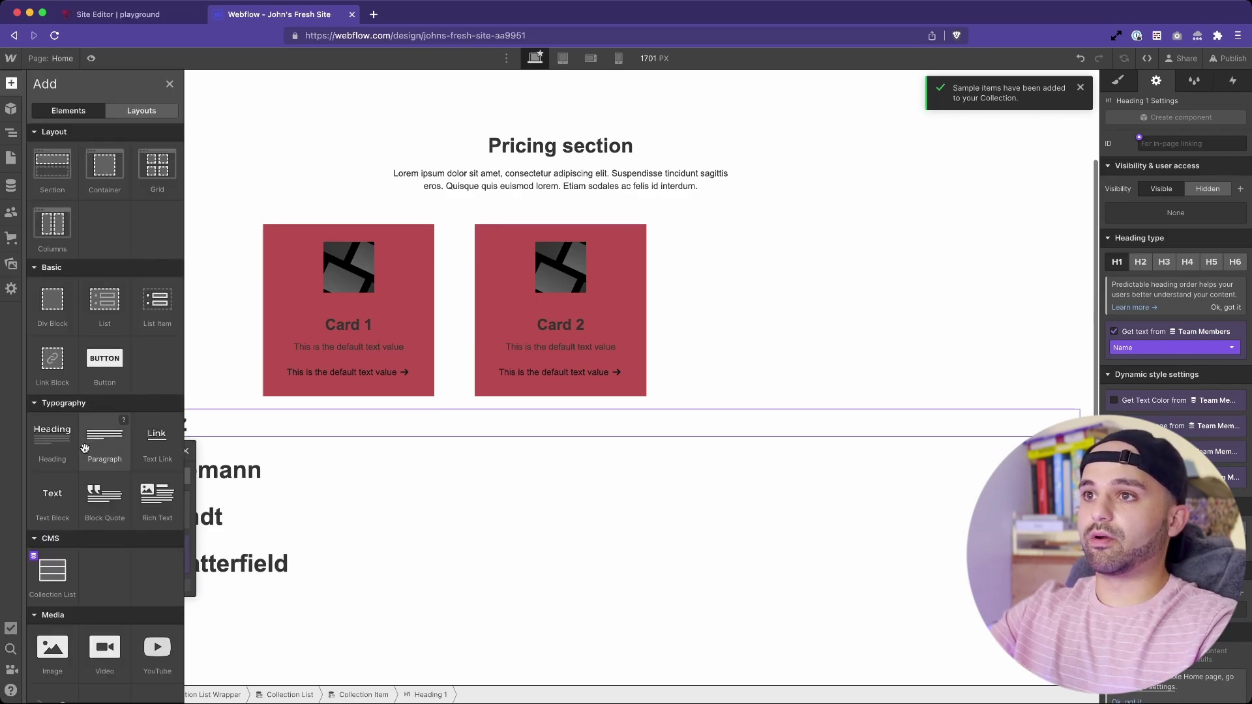
pyautogui.moveTo(162, 453); pyautogui.dragTo(246, 438)
pyautogui.click(98, 523)
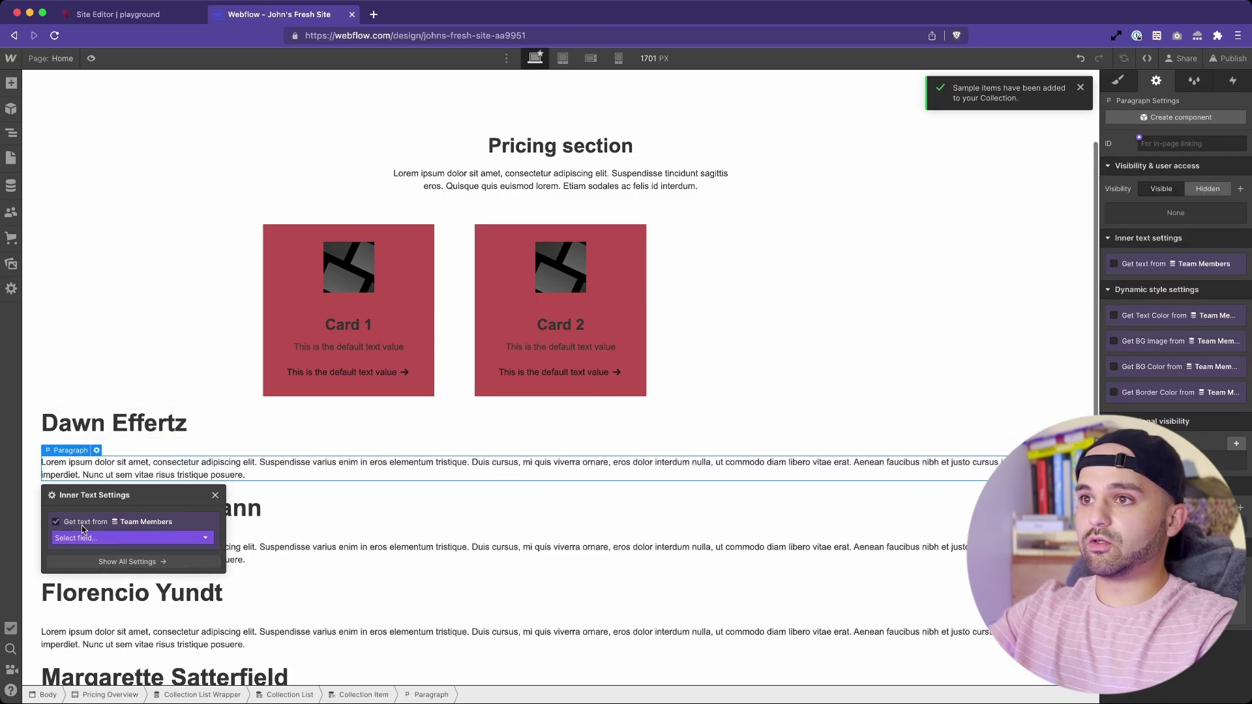
pyautogui.click(92, 539)
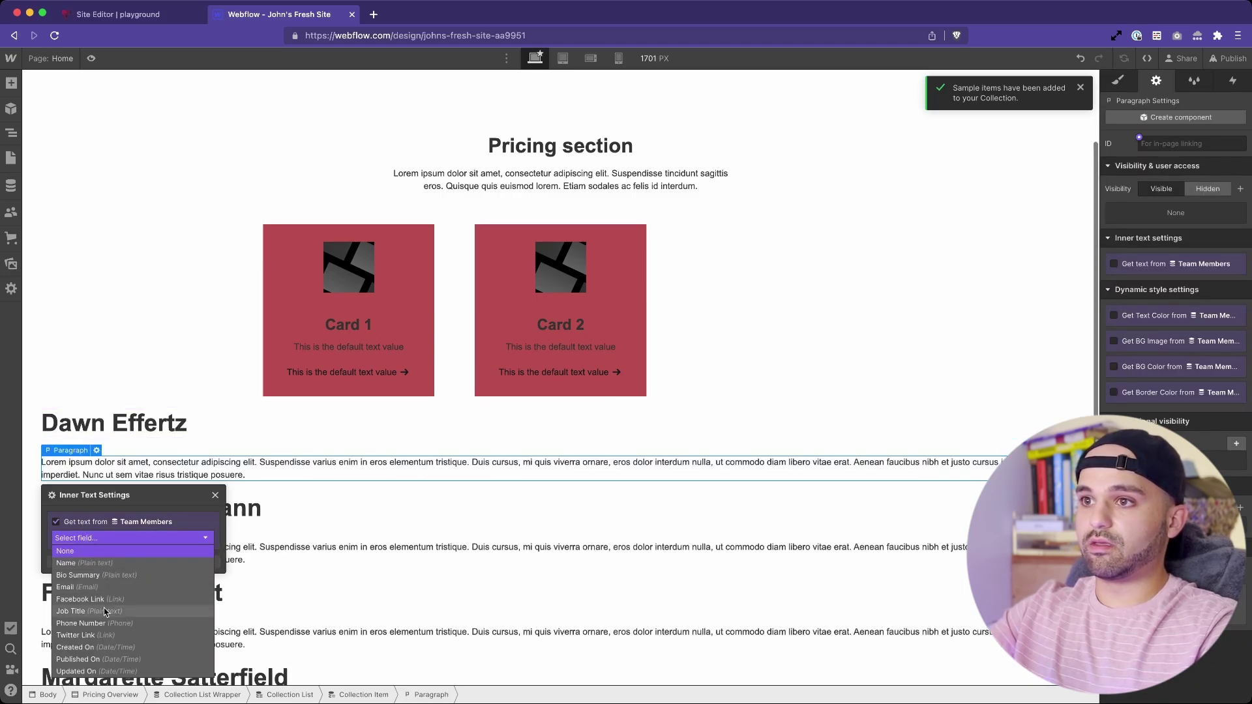
pyautogui.click(77, 575)
# - Add a Text Block bound to each member's Phone Number
pyautogui.press('a')
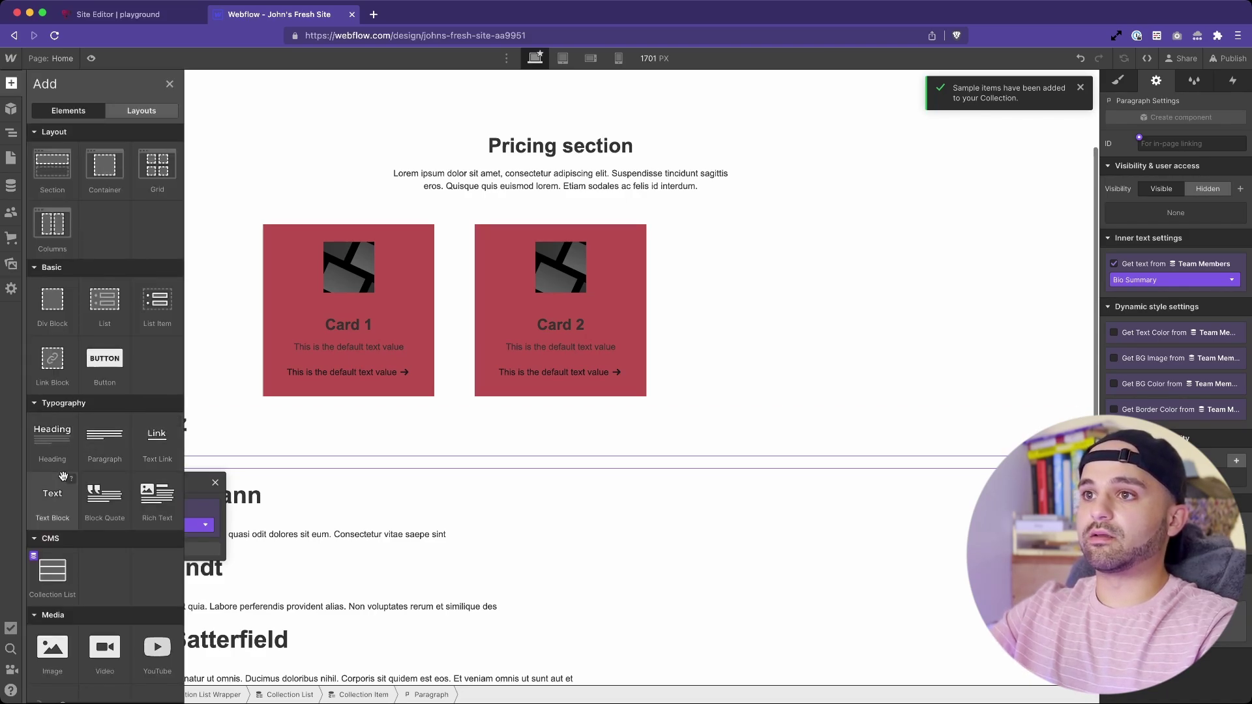
pyautogui.moveTo(52, 499); pyautogui.dragTo(329, 464)
pyautogui.click(87, 515)
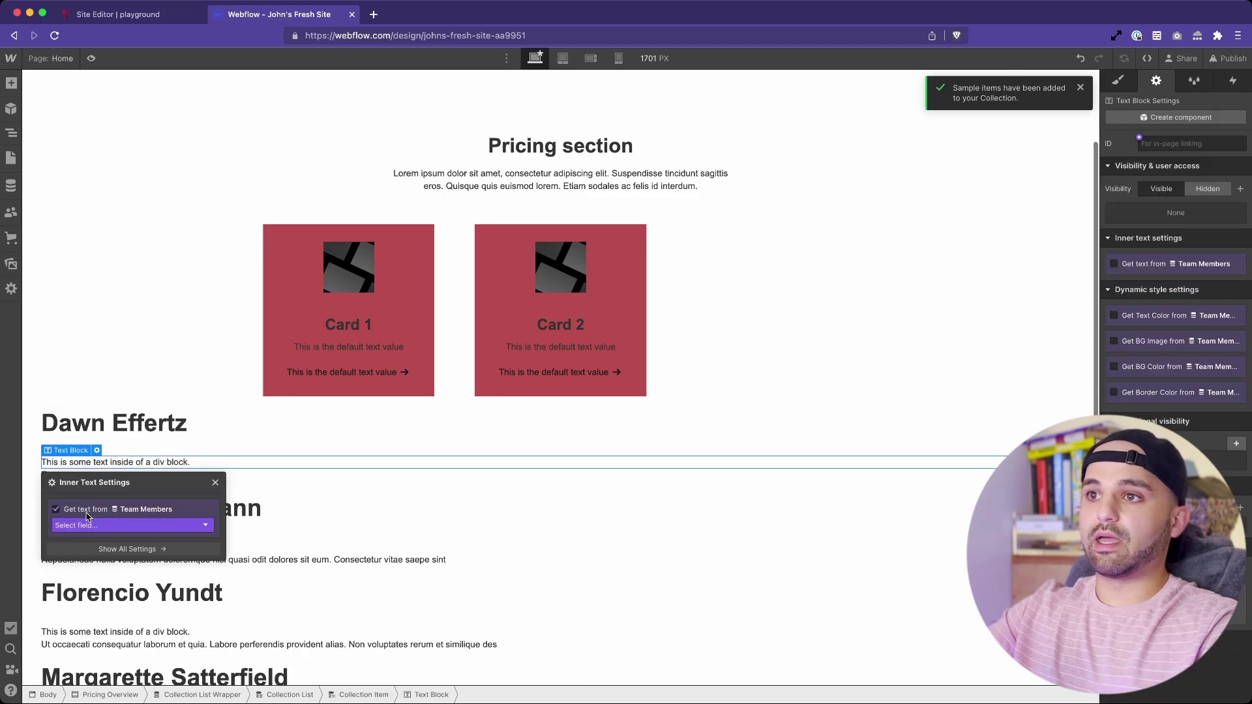
pyautogui.click(92, 525)
pyautogui.click(127, 609)
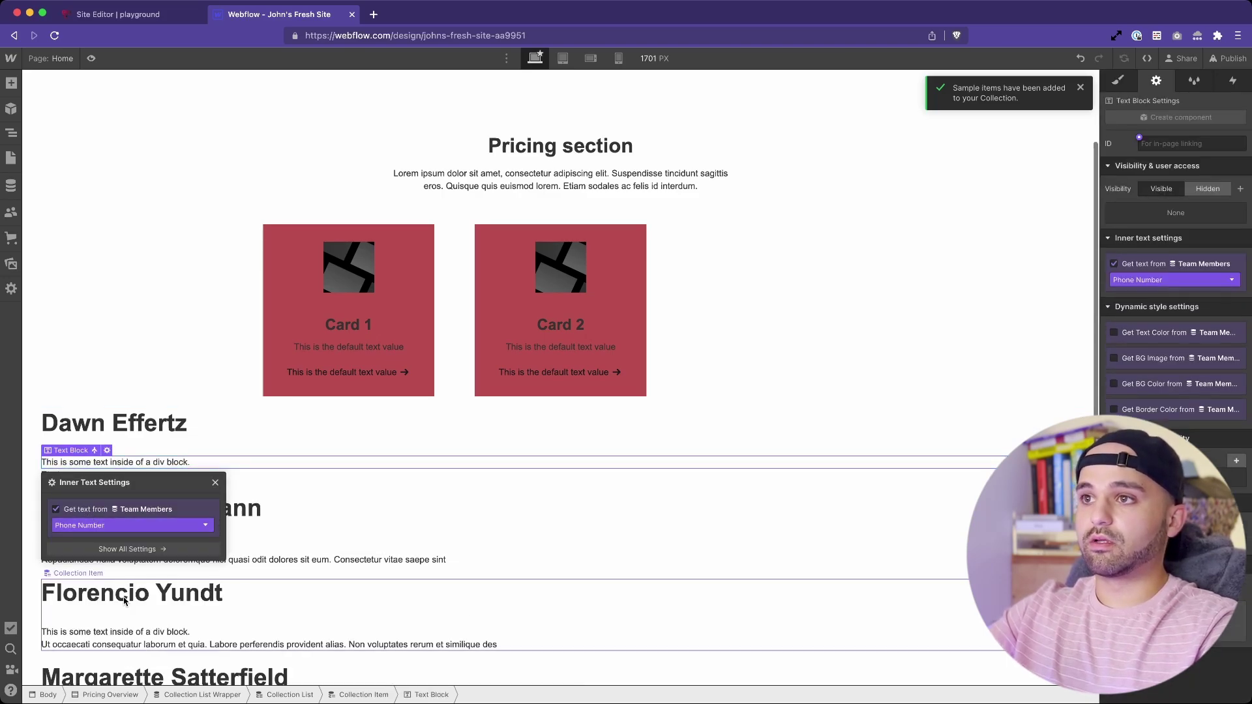
pyautogui.click(235, 307)
pyautogui.scroll(-2, 279, 391)
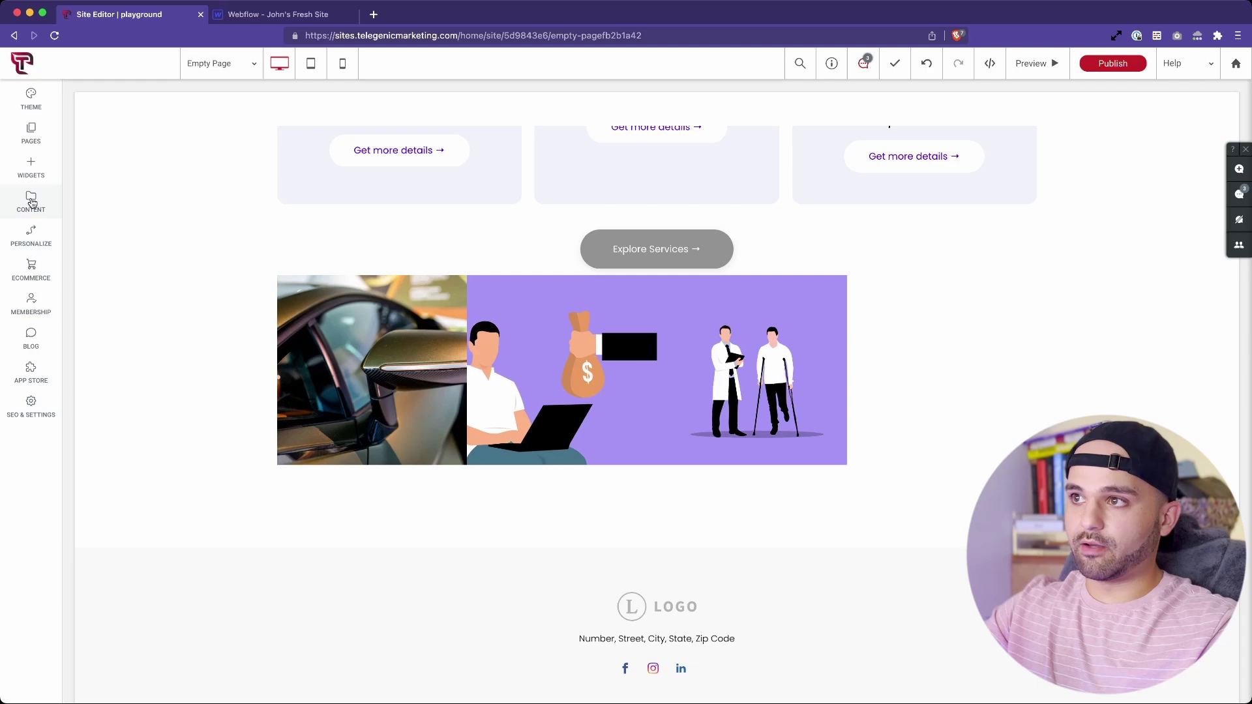
# - In Duda, open the Content Library's Collections tab to show the Airtable collection and its fields
pyautogui.click(31, 198)
pyautogui.click(113, 420)
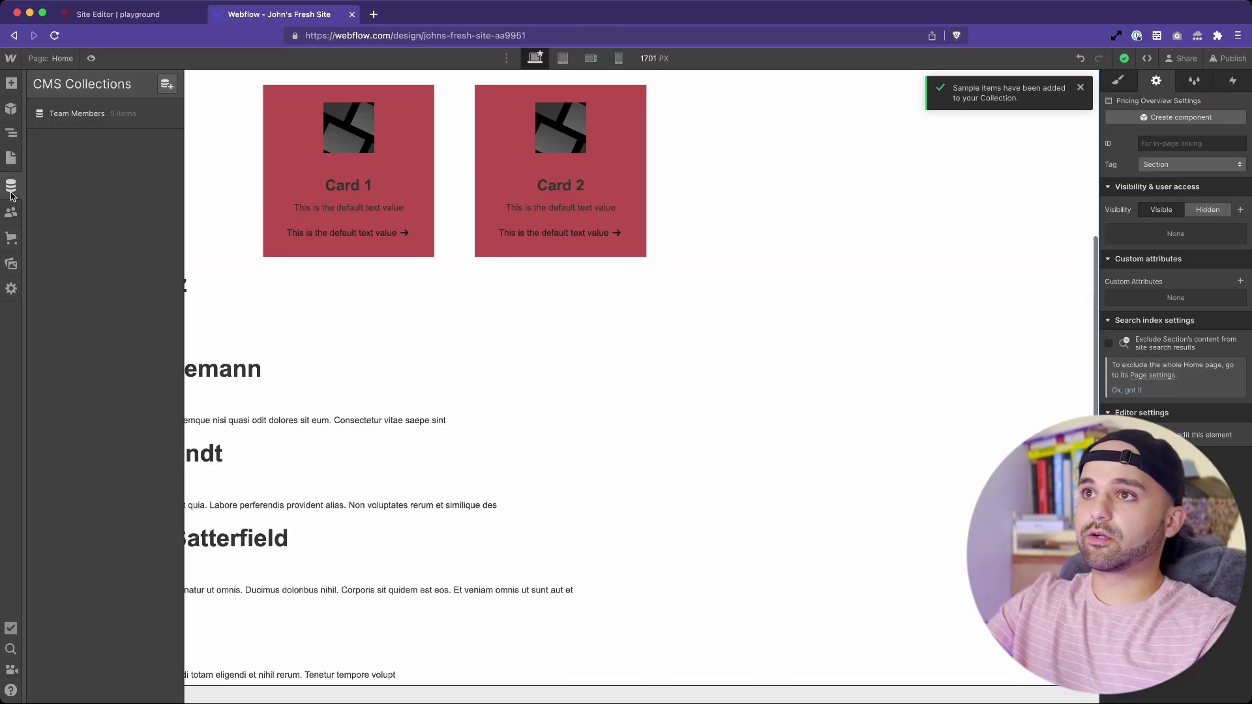
# - Create a new Events collection from the Events template and open its settings
pyautogui.click(166, 85)
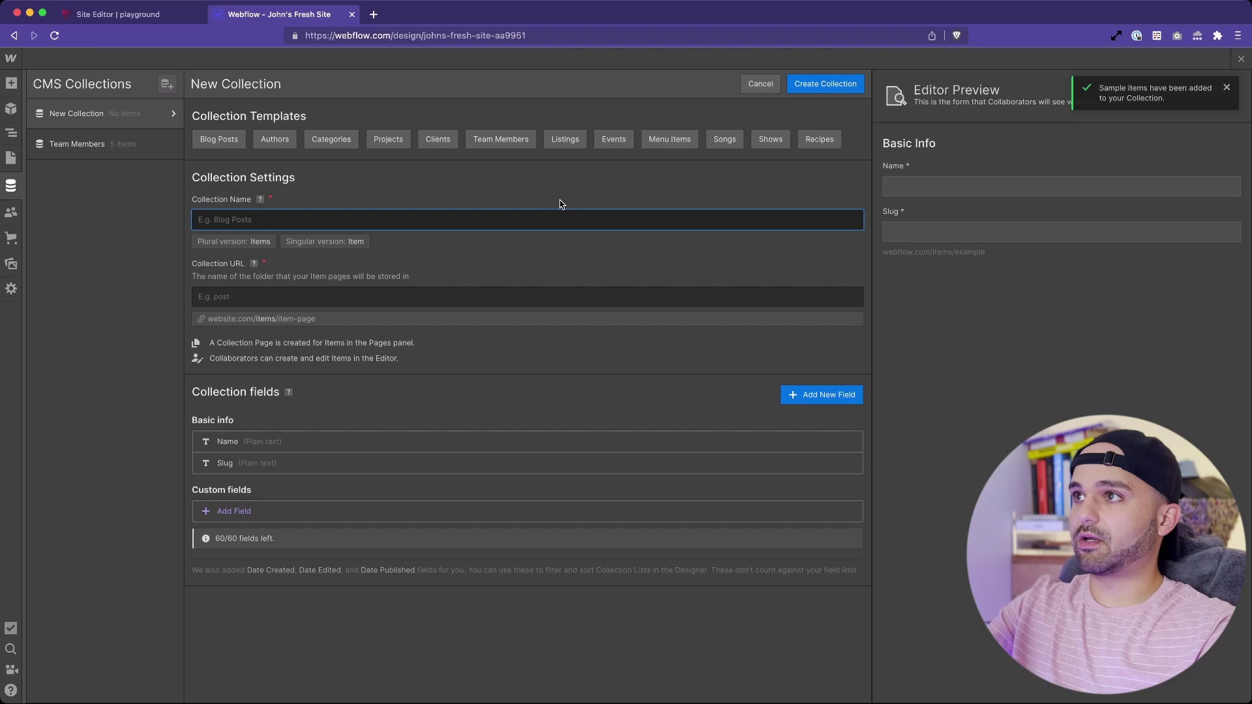
pyautogui.click(613, 139)
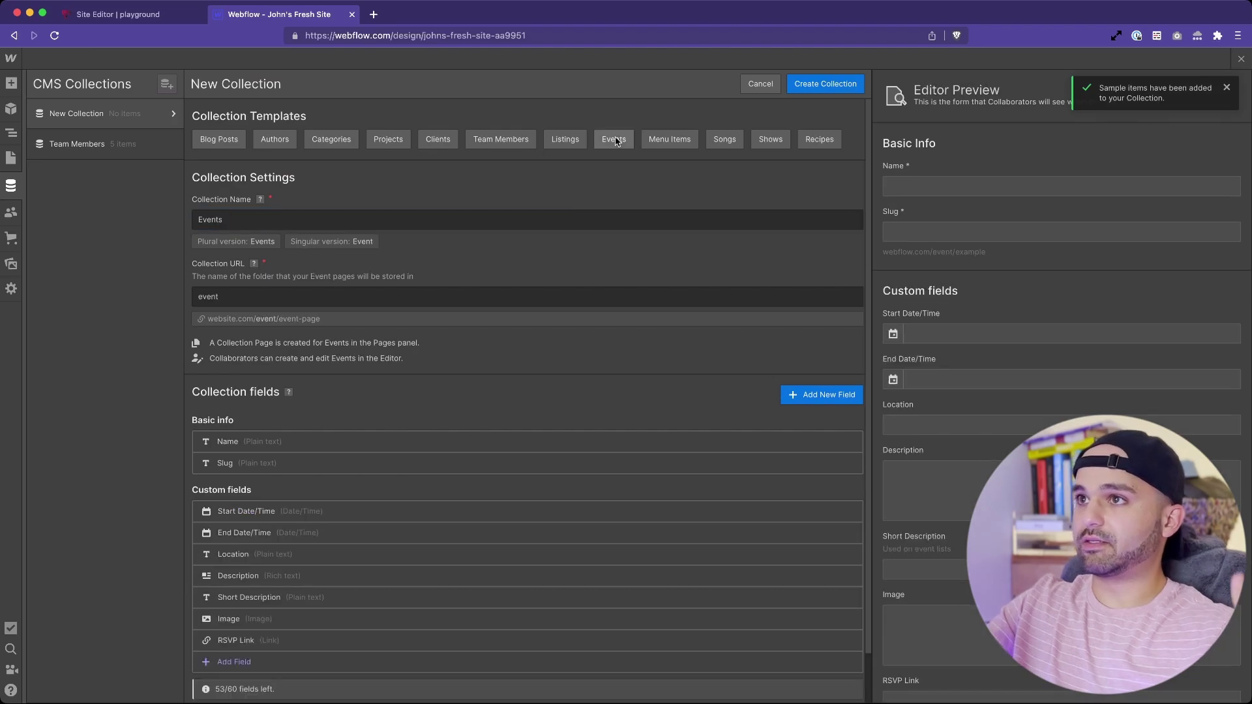
pyautogui.click(834, 86)
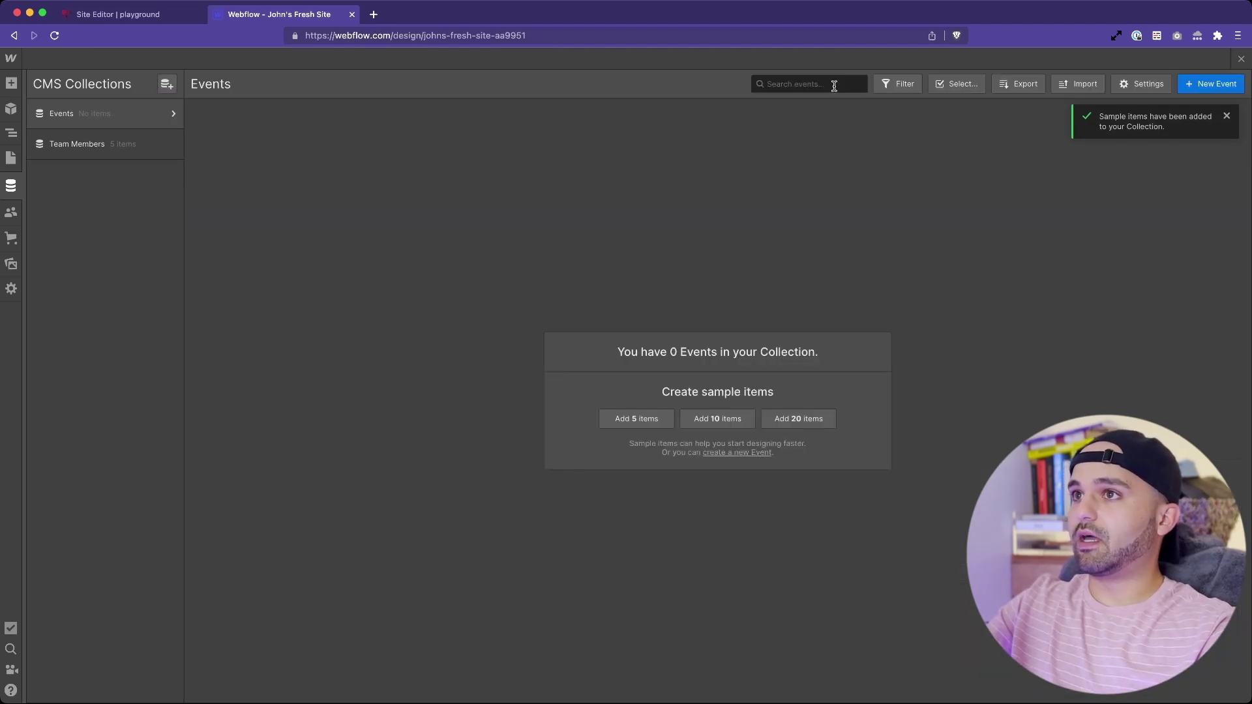
pyautogui.click(173, 113)
# - Add a Multi-reference field linked to the Team Members collection and save the Events collection
pyautogui.click(226, 615)
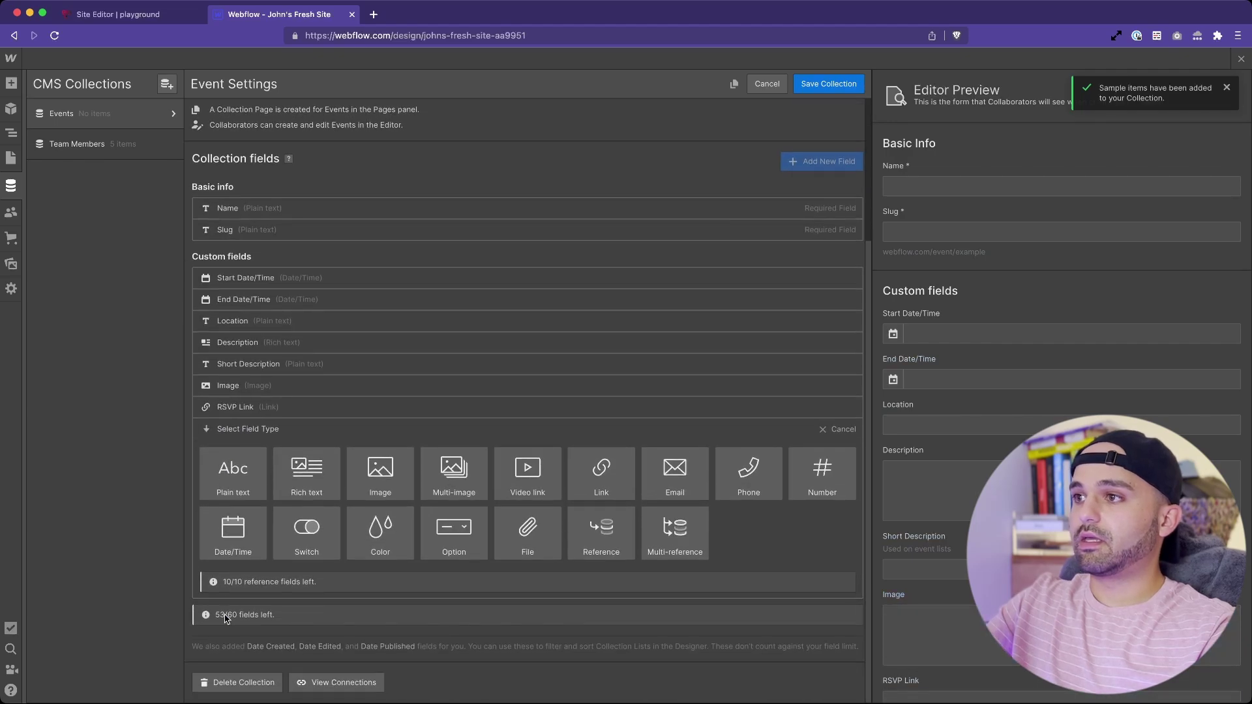
pyautogui.moveTo(661, 535)
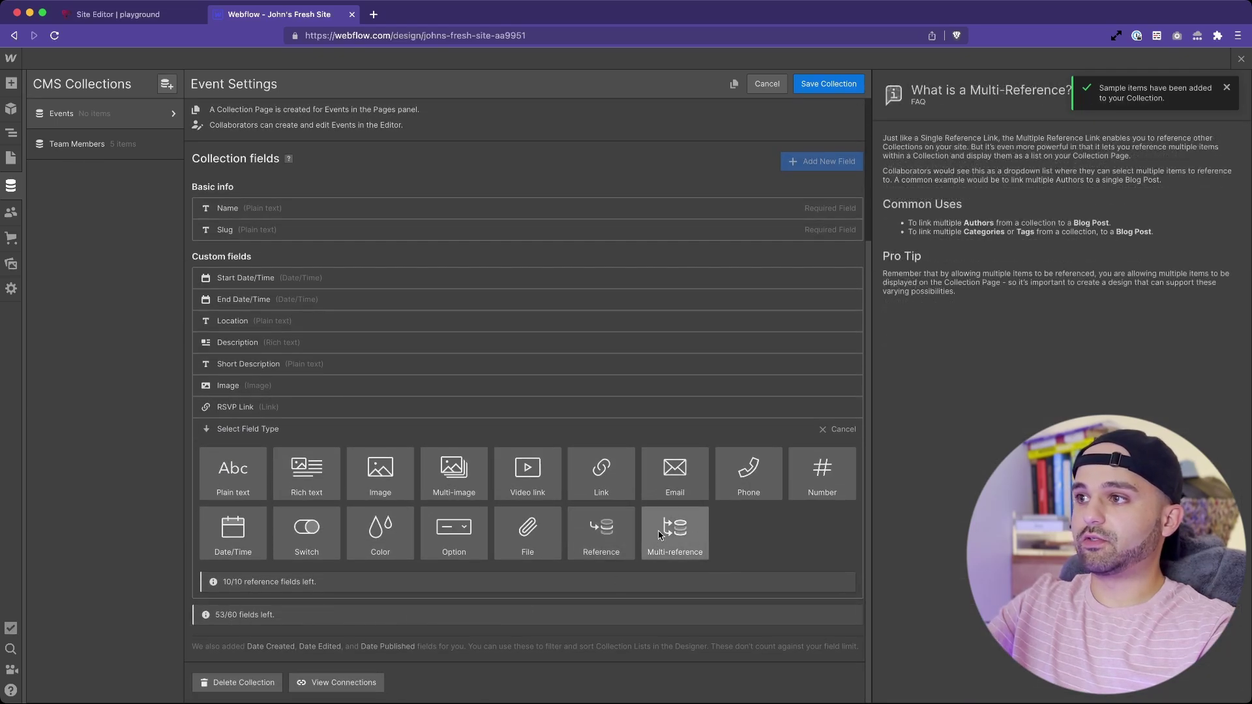
pyautogui.moveTo(619, 533)
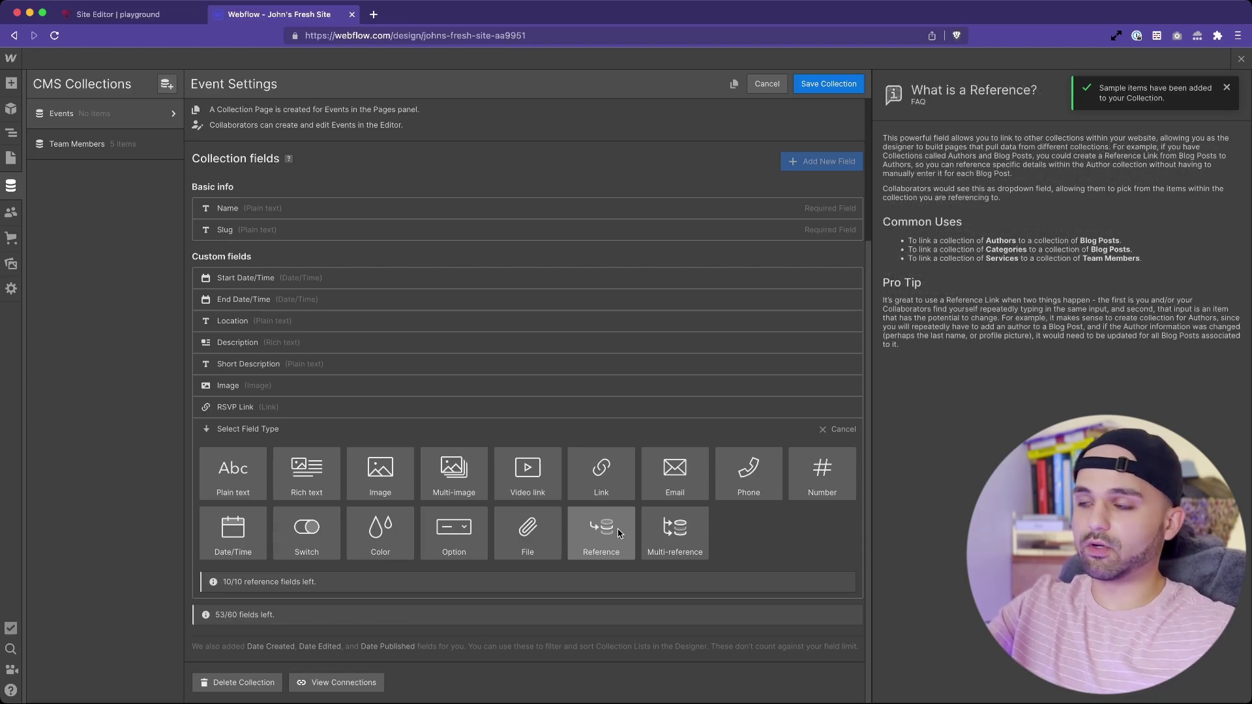
pyautogui.click(656, 536)
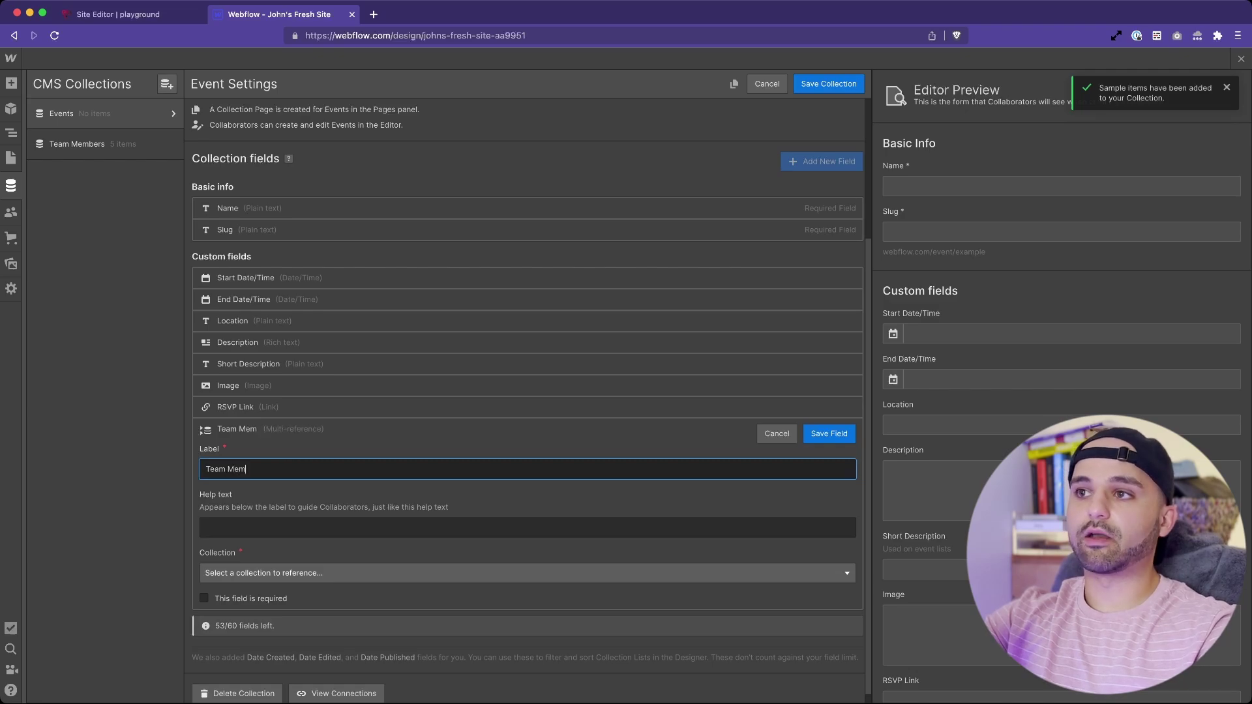
pyautogui.click(415, 577)
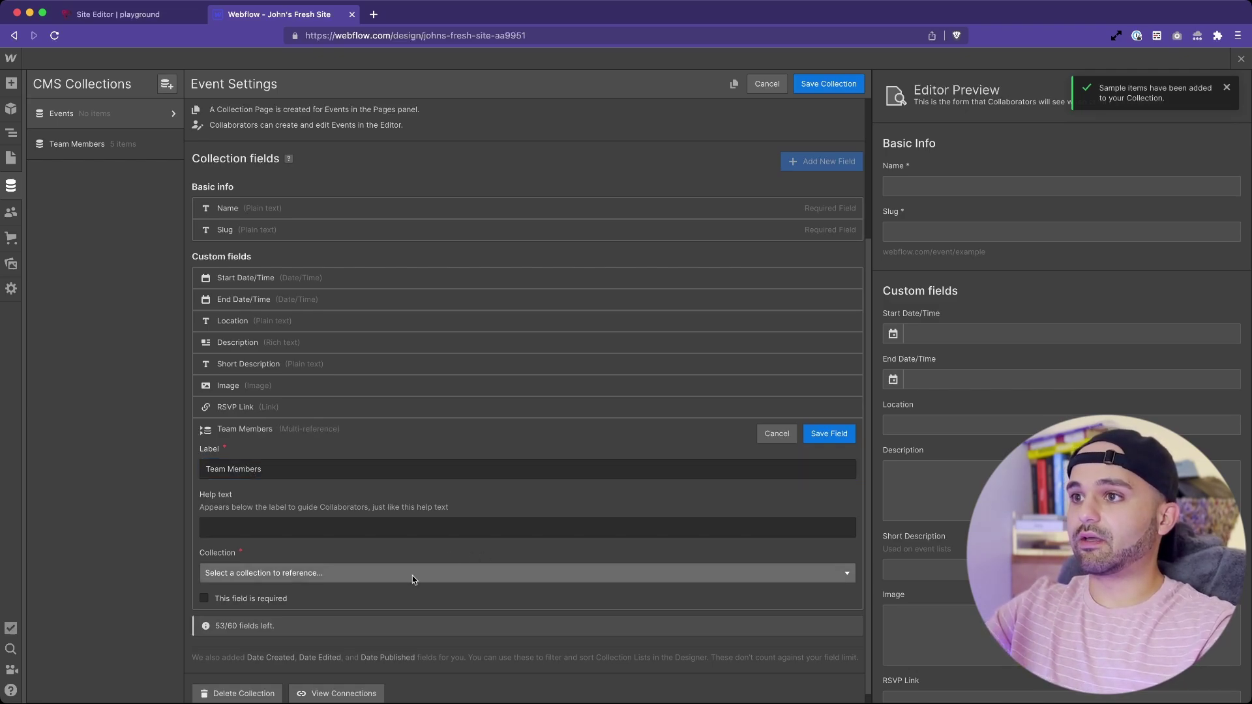
pyautogui.click(246, 637)
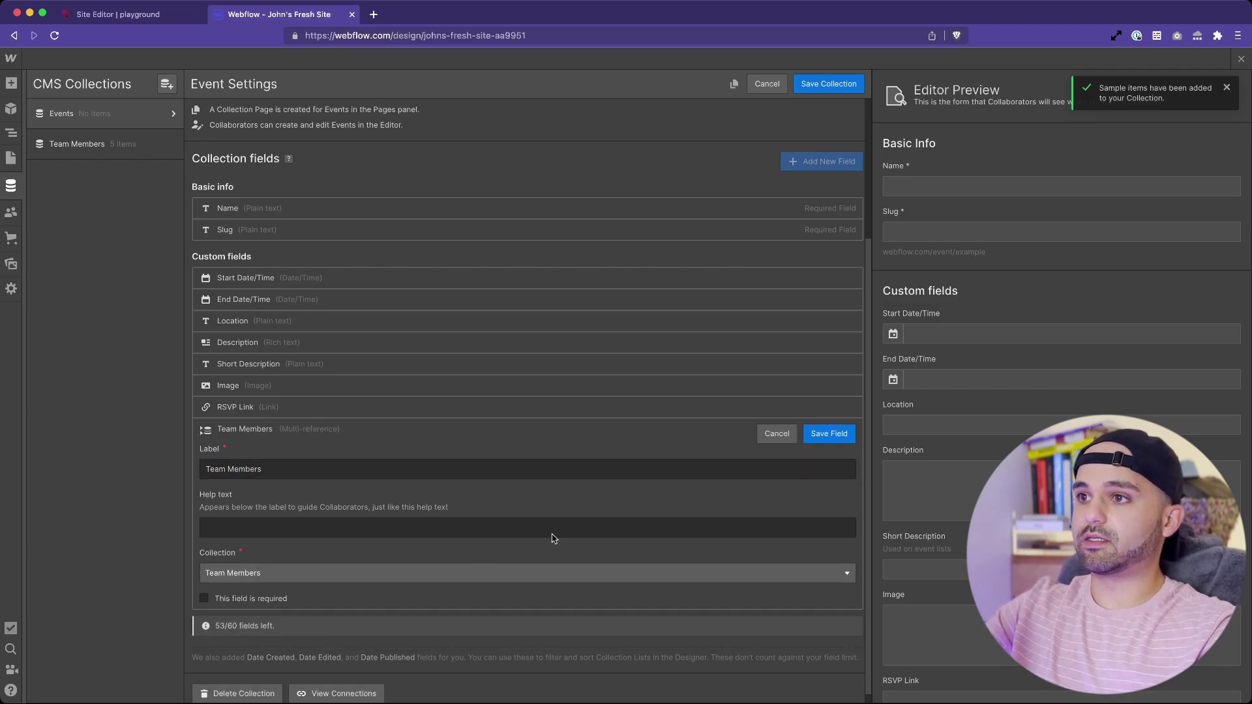
pyautogui.click(828, 433)
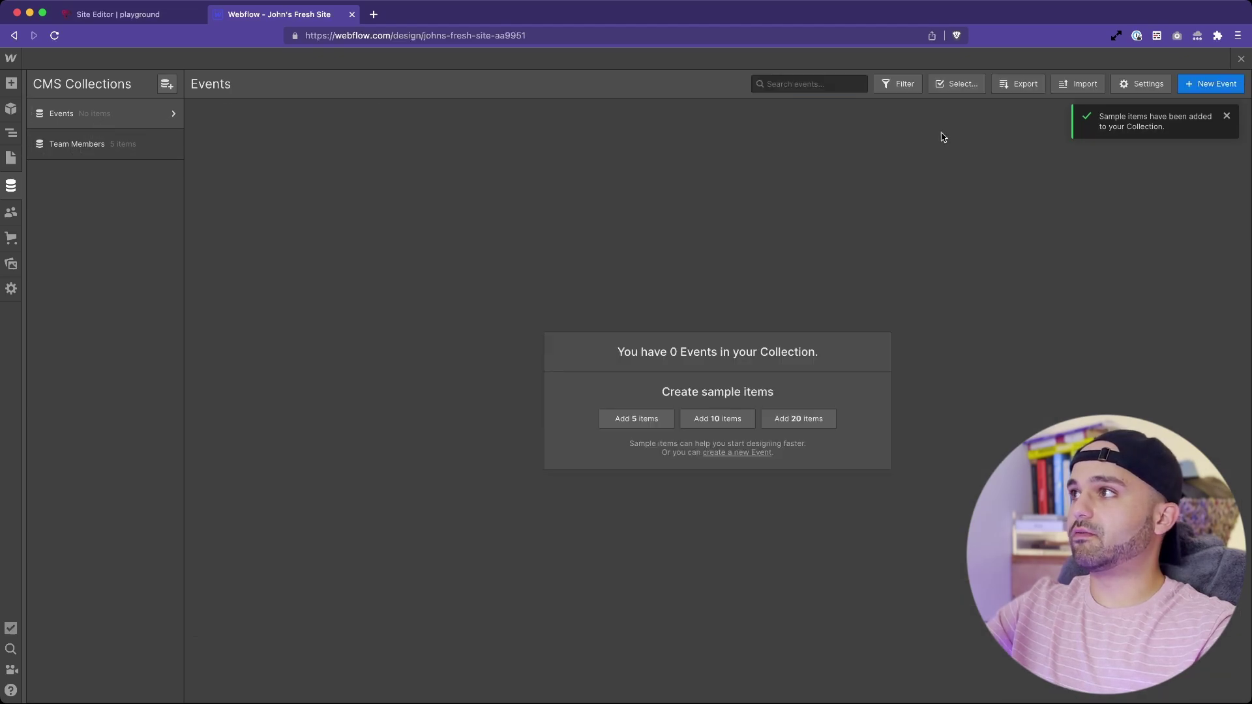
# - Start a test New Event and assign two team members to it
pyautogui.click(1230, 83)
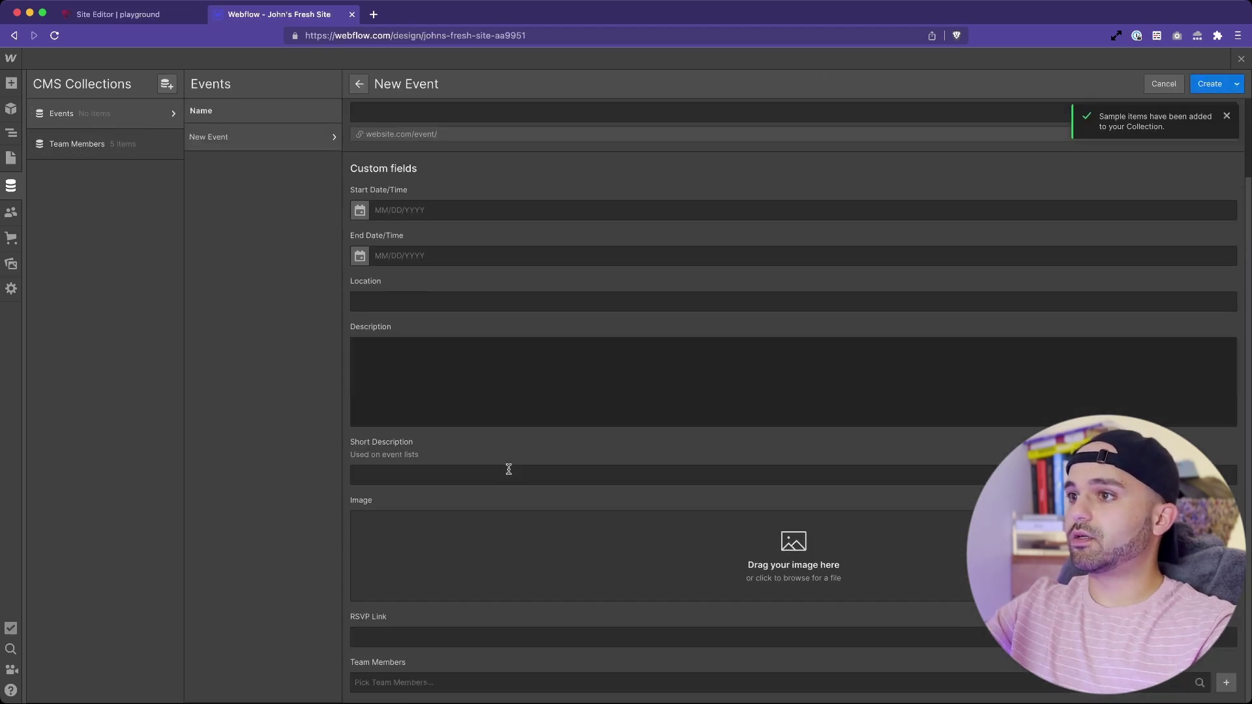
pyautogui.click(387, 682)
pyautogui.click(409, 642)
pyautogui.click(409, 644)
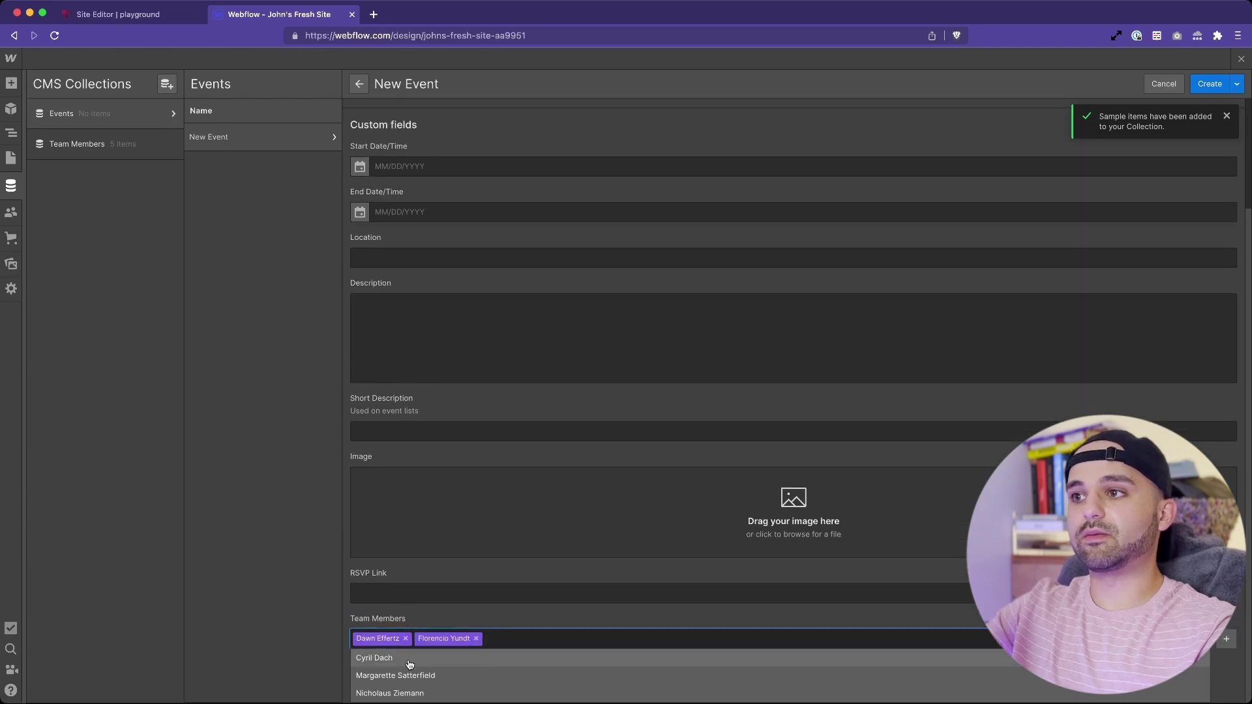
pyautogui.click(445, 621)
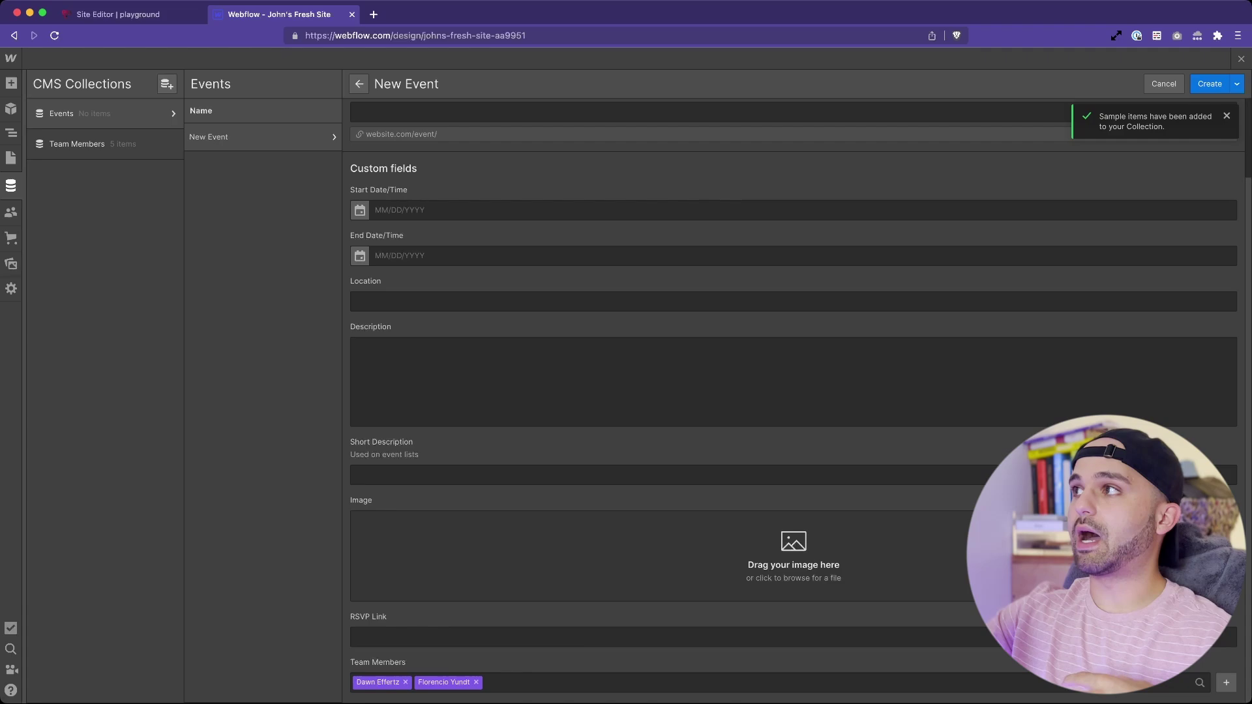
# - Discard the unsaved test event and close the CMS to return to the canvas
pyautogui.click(1242, 59)
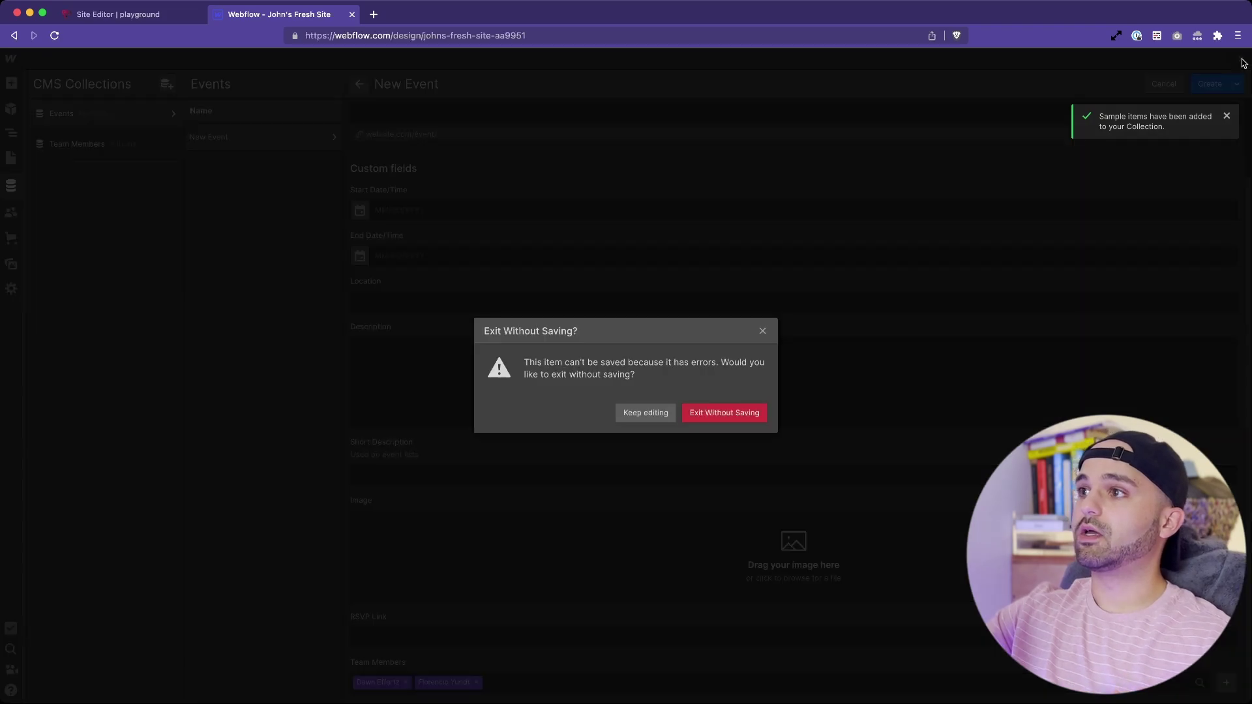
pyautogui.click(697, 407)
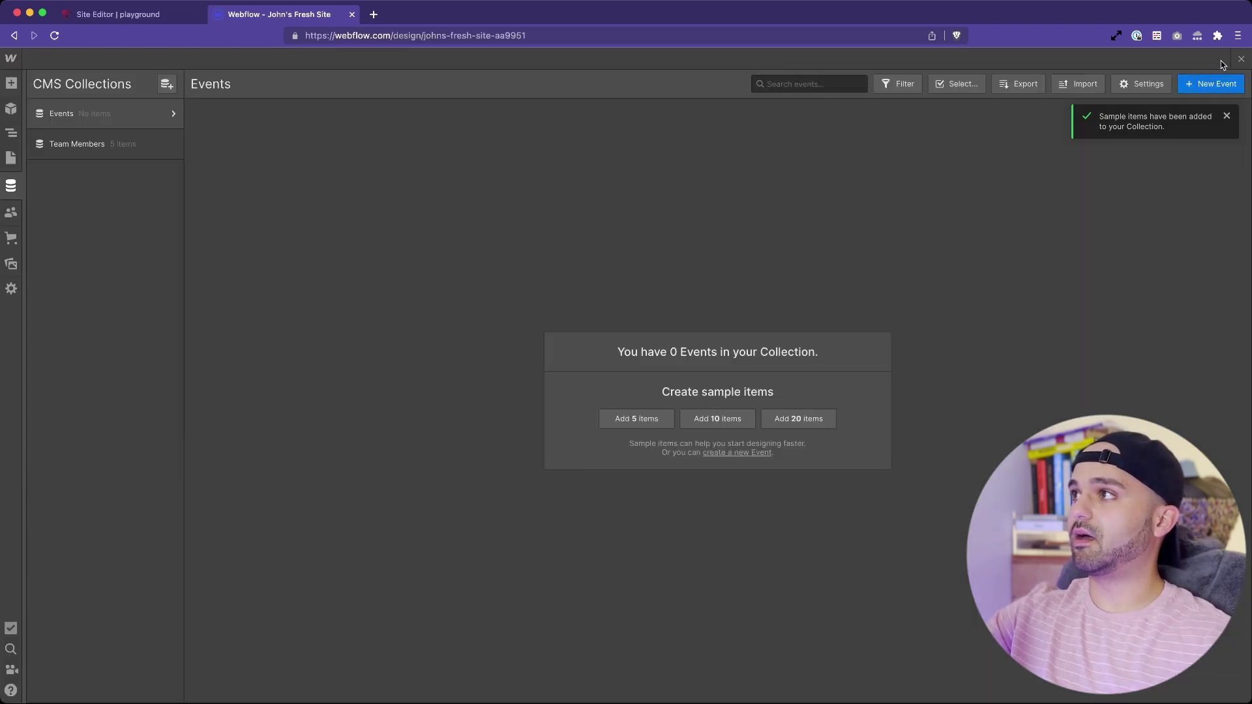
pyautogui.click(1240, 60)
# - Open the bio paragraph's Inner Text Settings and show its Bio Summary field binding options
pyautogui.click(100, 536)
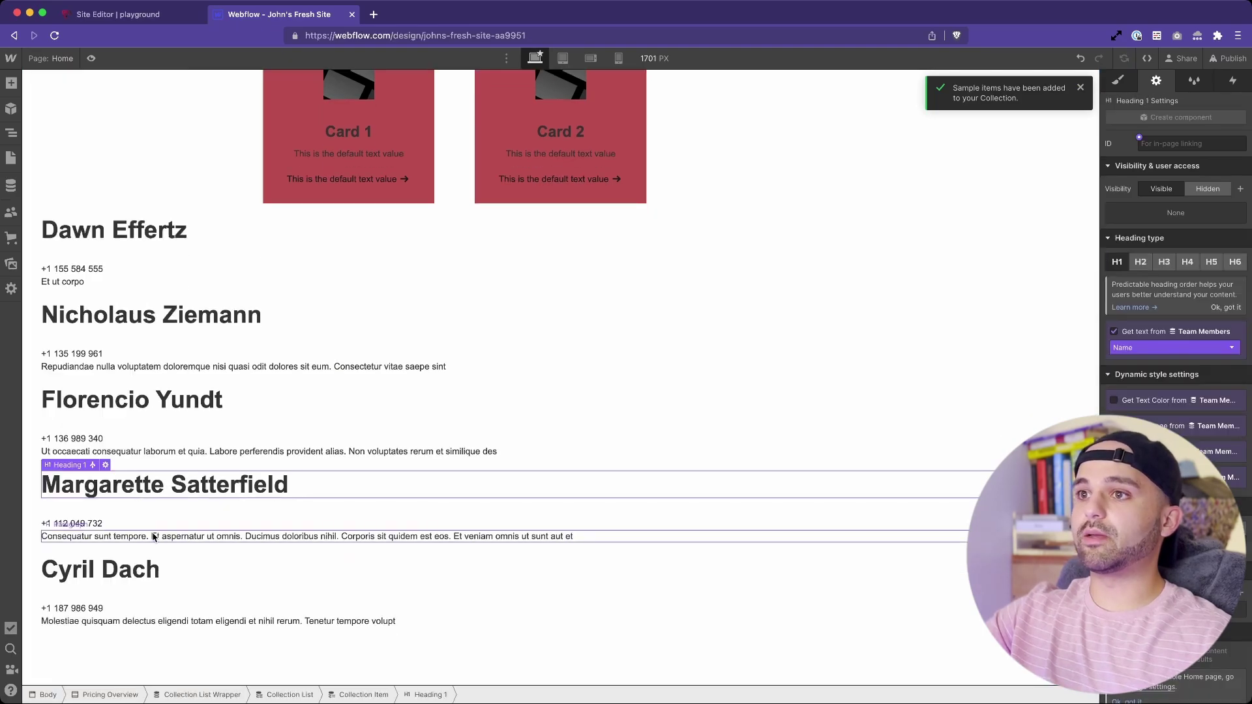
pyautogui.click(106, 525)
pyautogui.click(113, 600)
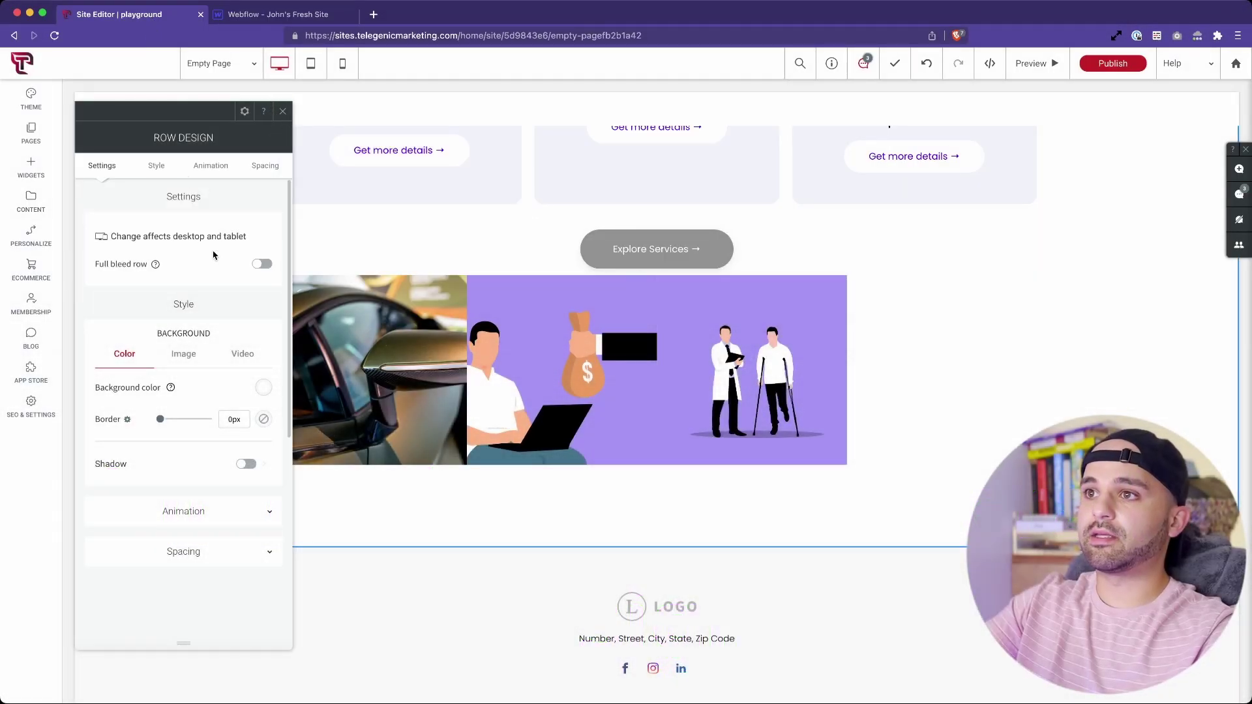
# - Close Row Design and open Edit Design for the Save time column
pyautogui.click(284, 110)
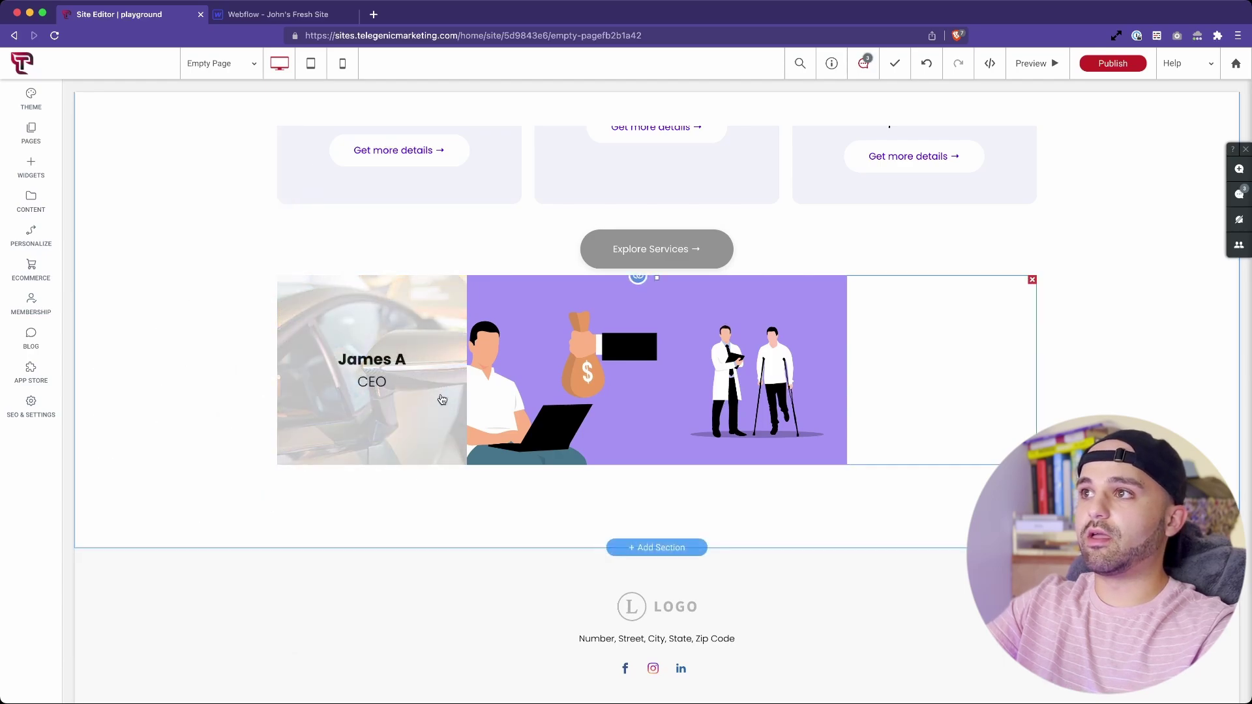
pyautogui.scroll(5, 439, 400)
pyautogui.click(417, 365)
pyautogui.click(484, 232)
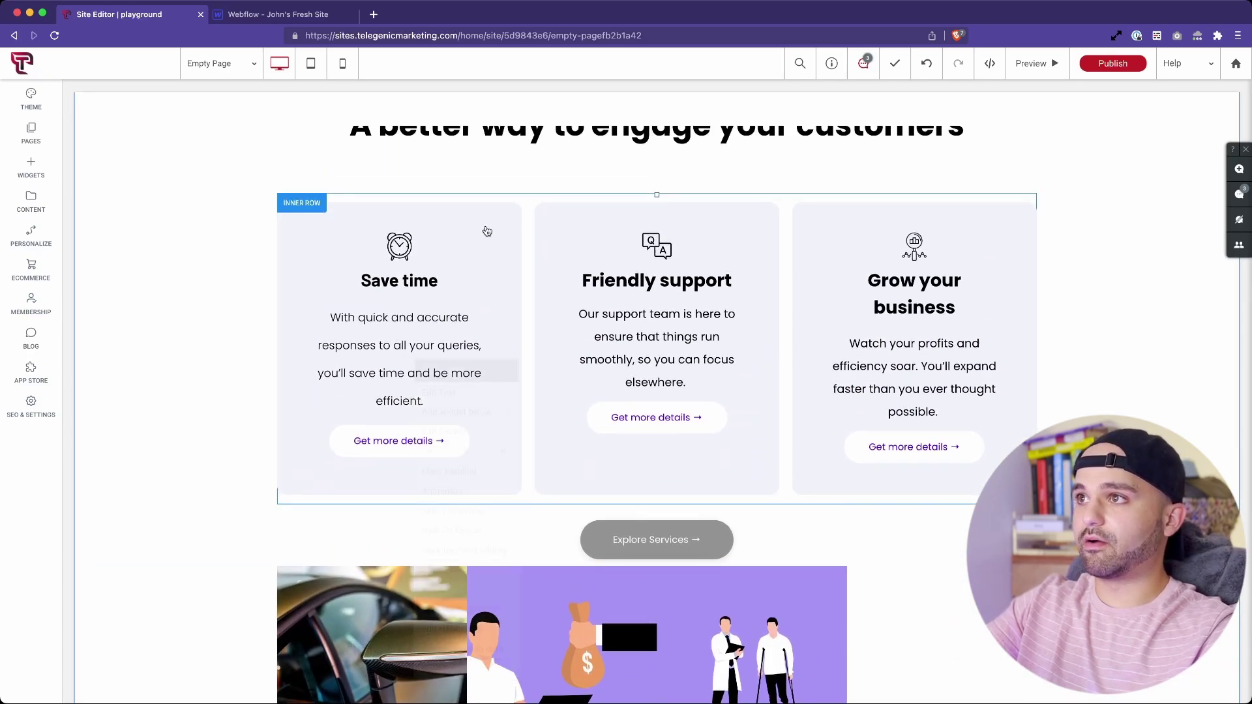
pyautogui.click(486, 232)
pyautogui.click(522, 278)
# - Try a shadow on the Save time card, centring then shifting it right, then remove it
pyautogui.scroll(-3, 708, 391)
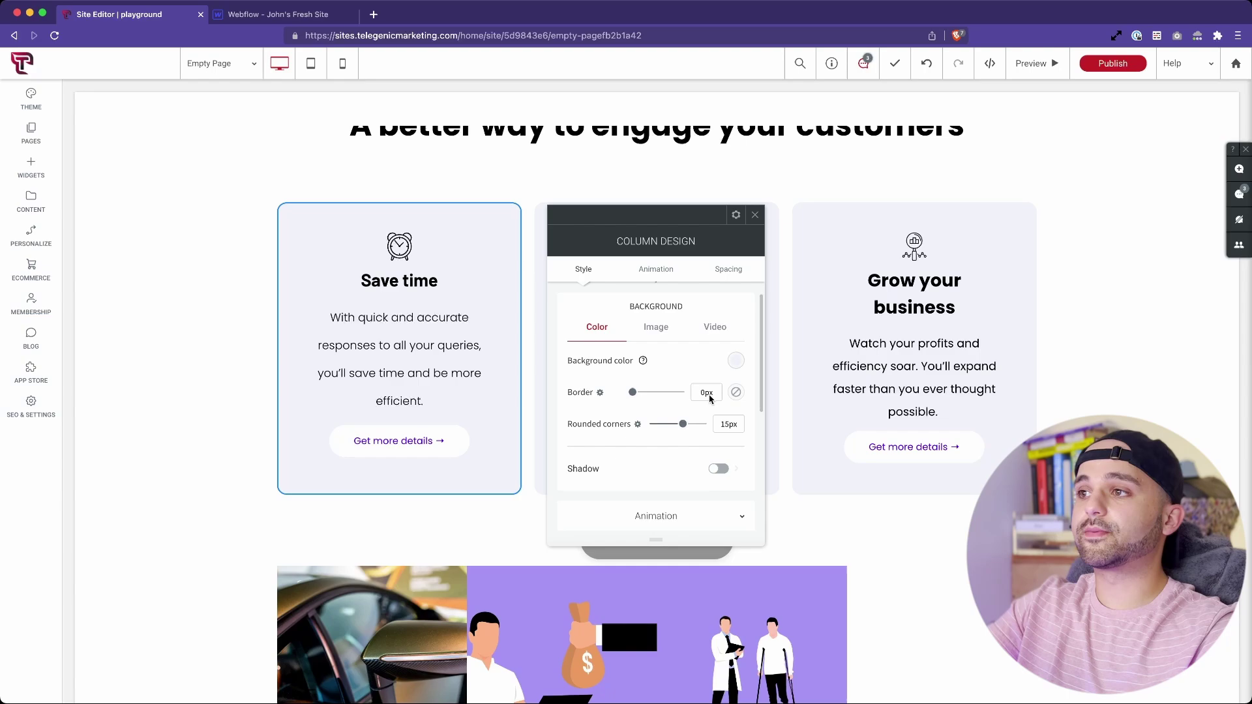
pyautogui.scroll(2, 717, 394)
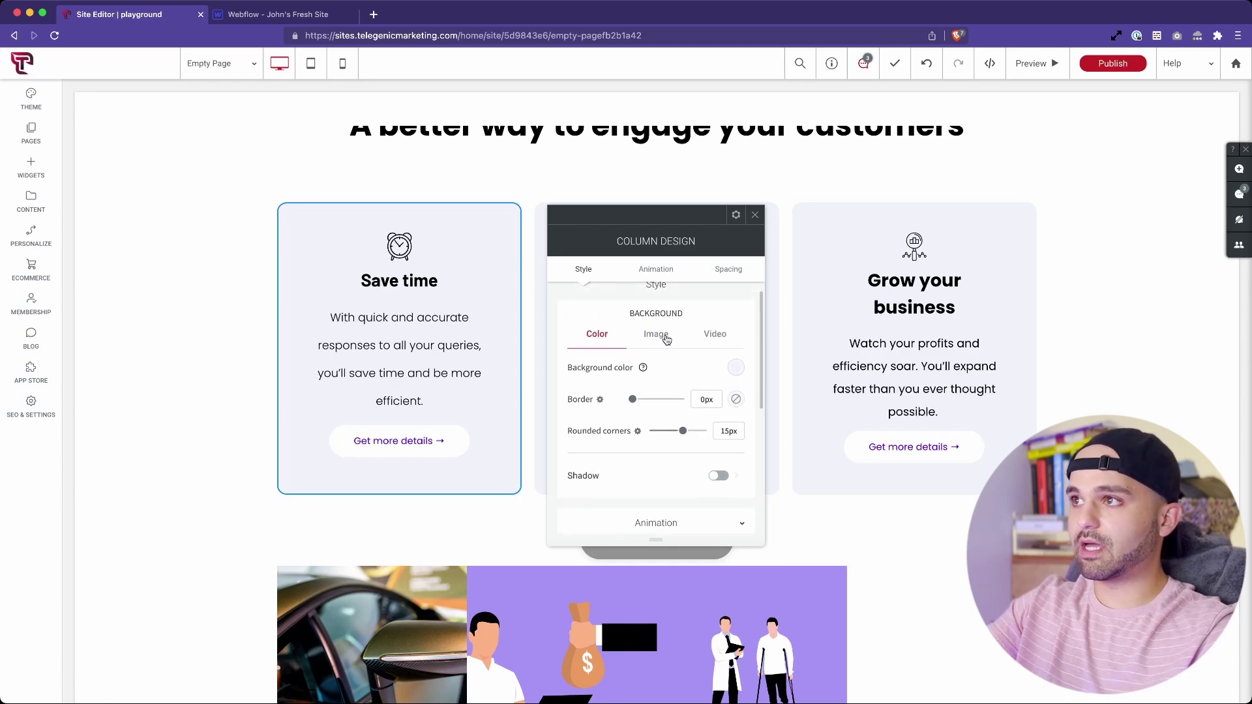
pyautogui.scroll(-1, 655, 417)
pyautogui.click(719, 454)
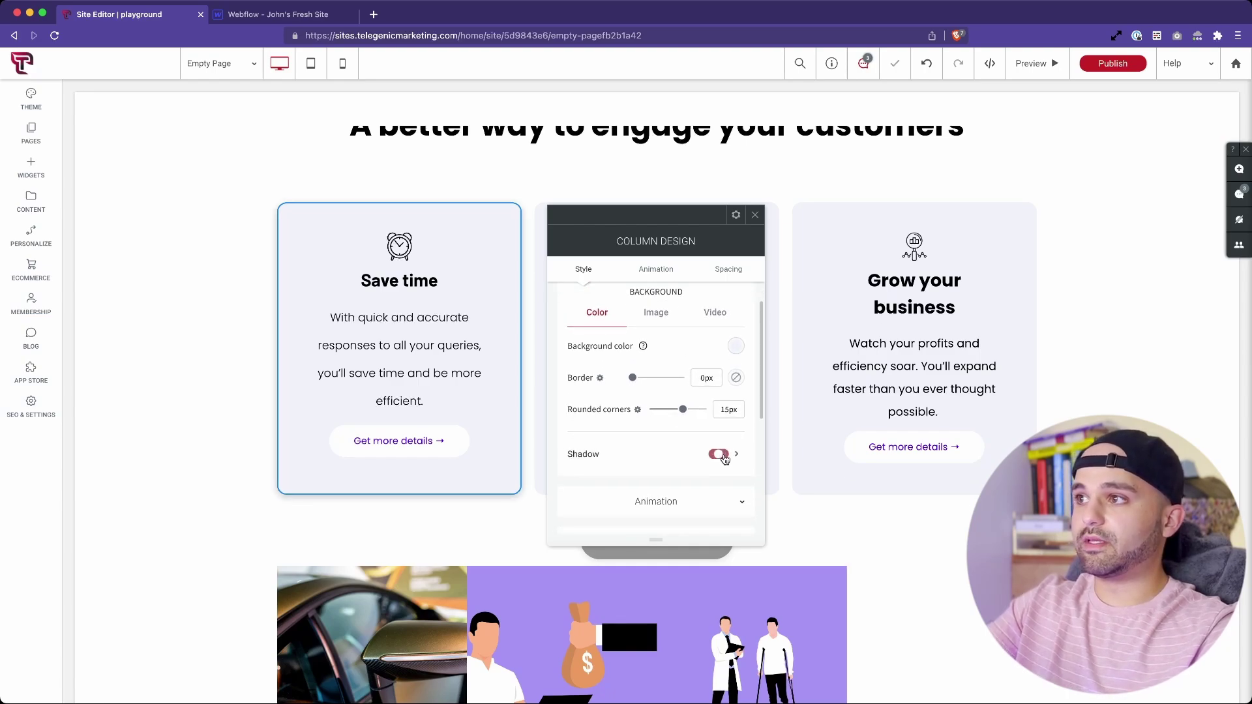
pyautogui.click(742, 458)
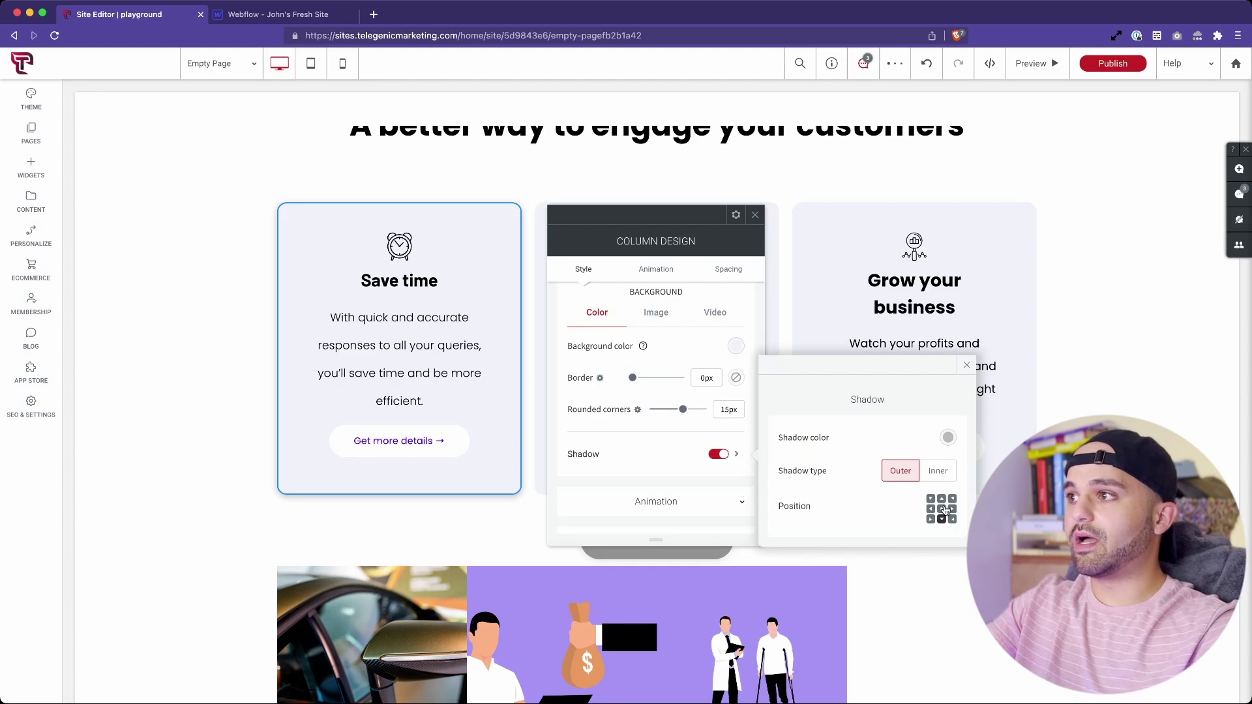
pyautogui.click(942, 509)
pyautogui.click(951, 509)
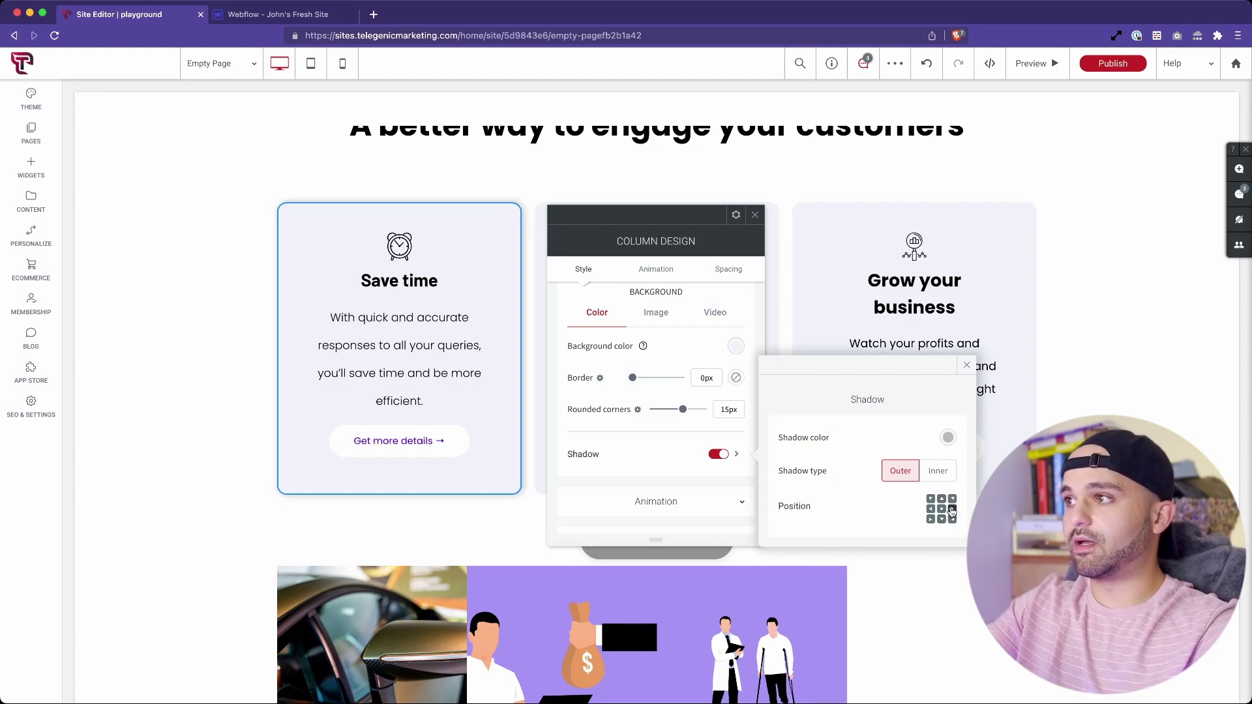
pyautogui.click(720, 455)
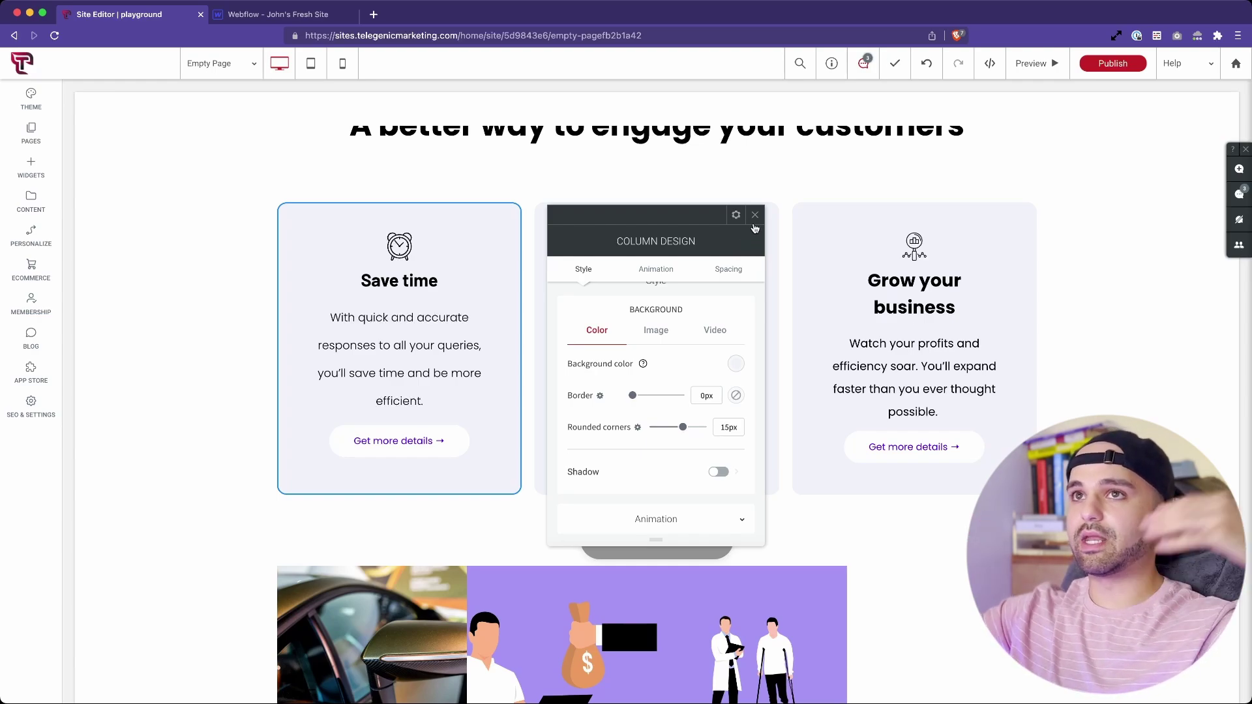
pyautogui.click(326, 14)
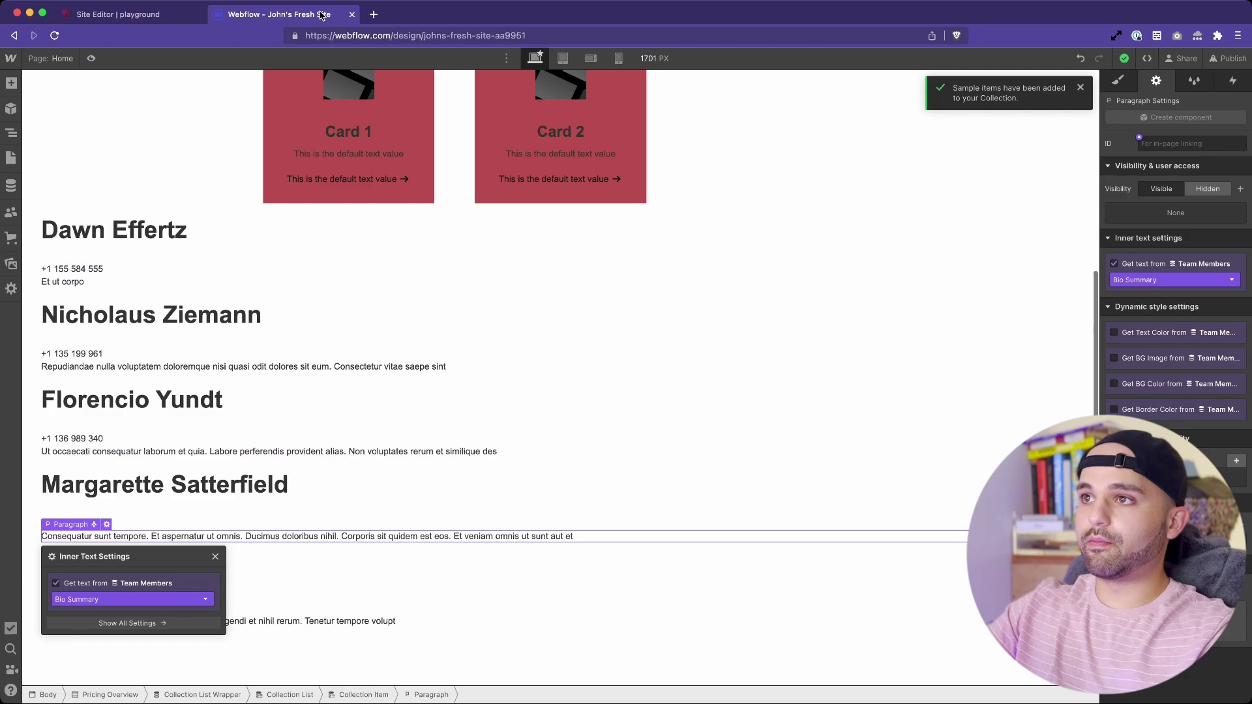
# - Select the Pricing Overview section and review its Layout, Spacing, Typography, Backgrounds and Borders styles
pyautogui.click(1117, 82)
pyautogui.scroll(5, 137, 216)
pyautogui.click(137, 216)
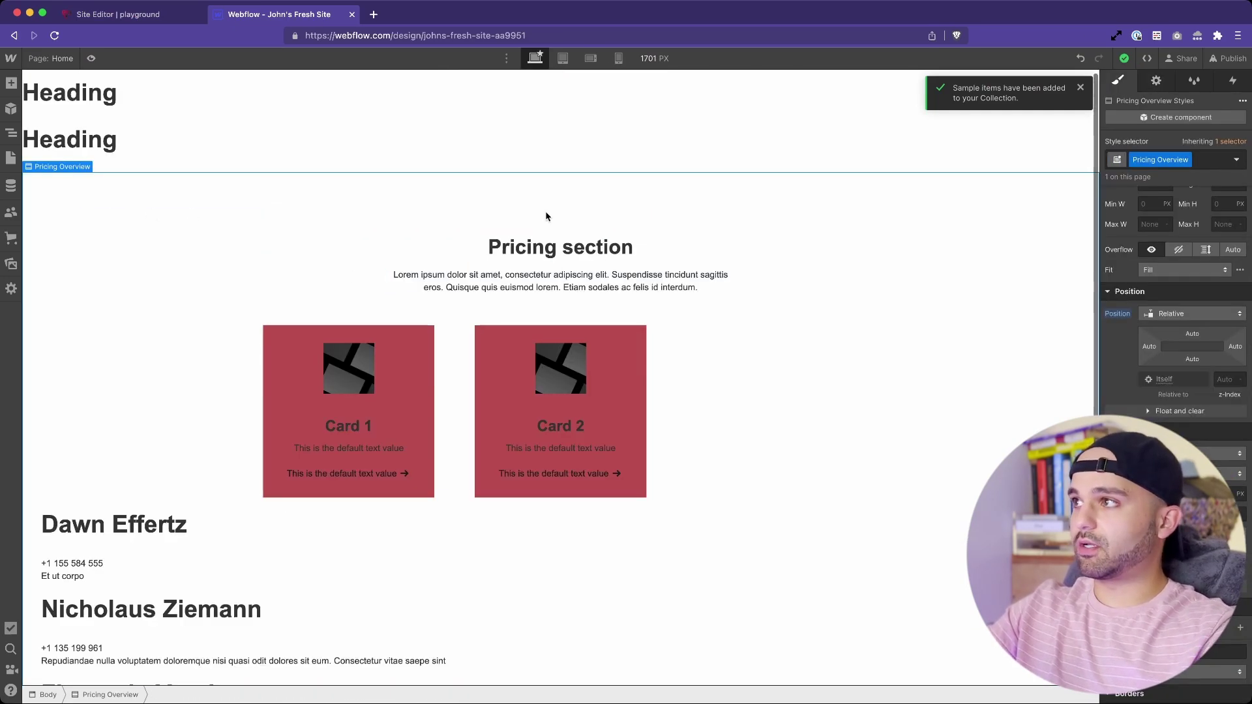
pyautogui.scroll(3, 1177, 383)
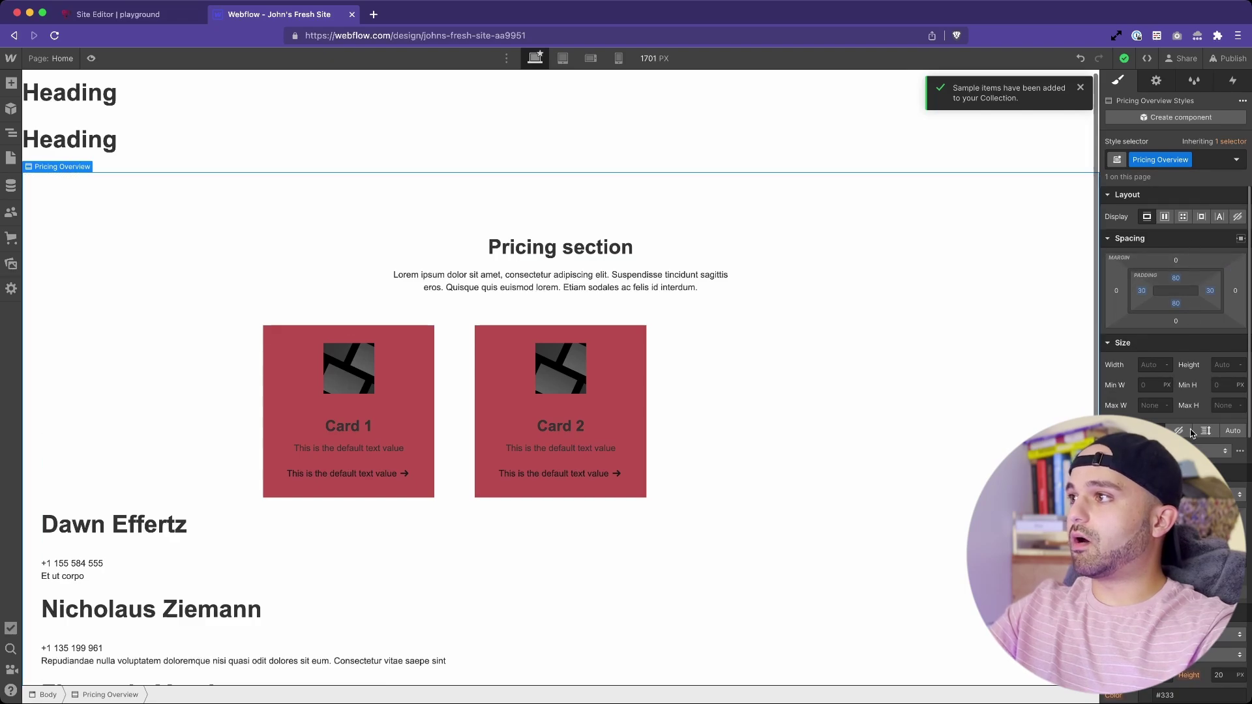
pyautogui.scroll(-10, 1194, 199)
pyautogui.scroll(-5, 1174, 294)
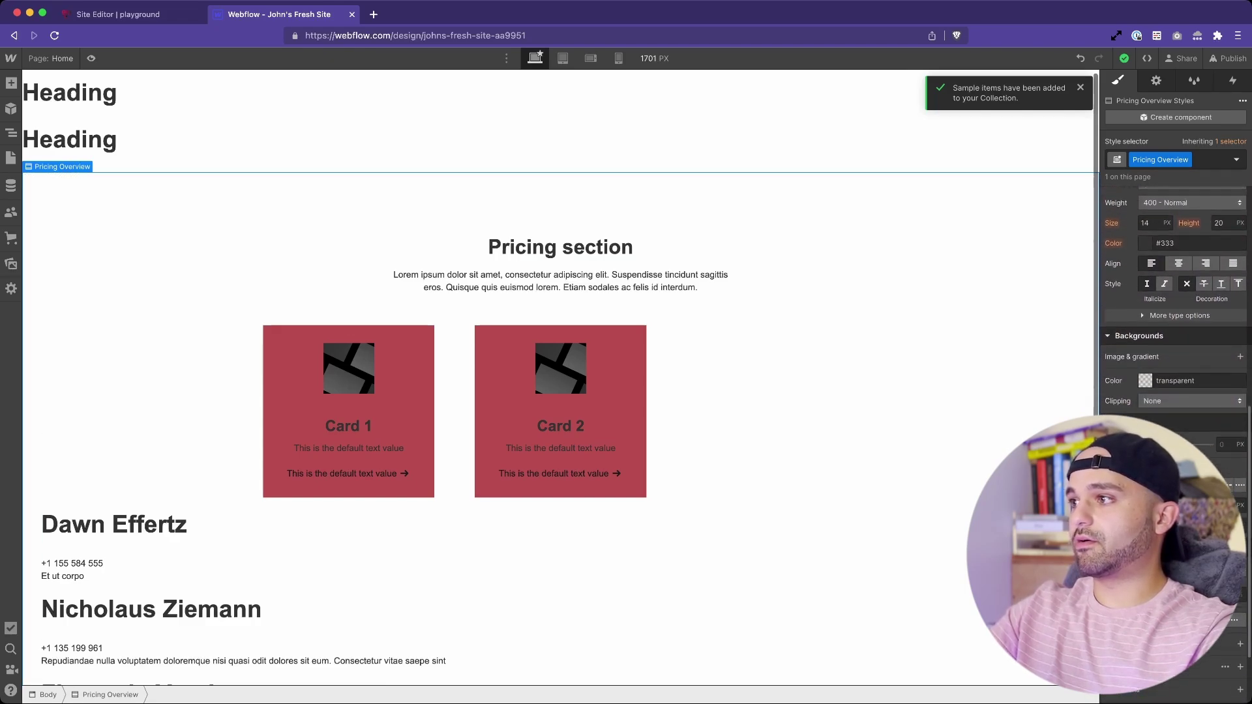
pyautogui.scroll(10, 1173, 294)
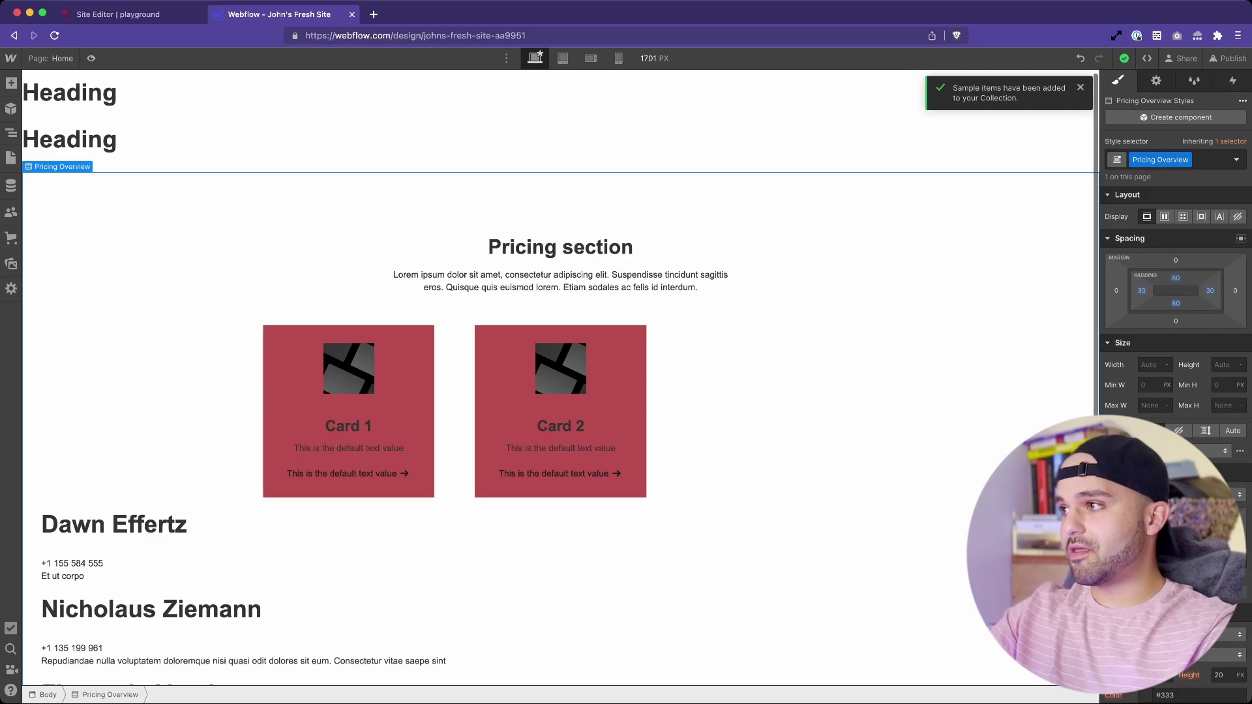
pyautogui.scroll(-8, 1173, 294)
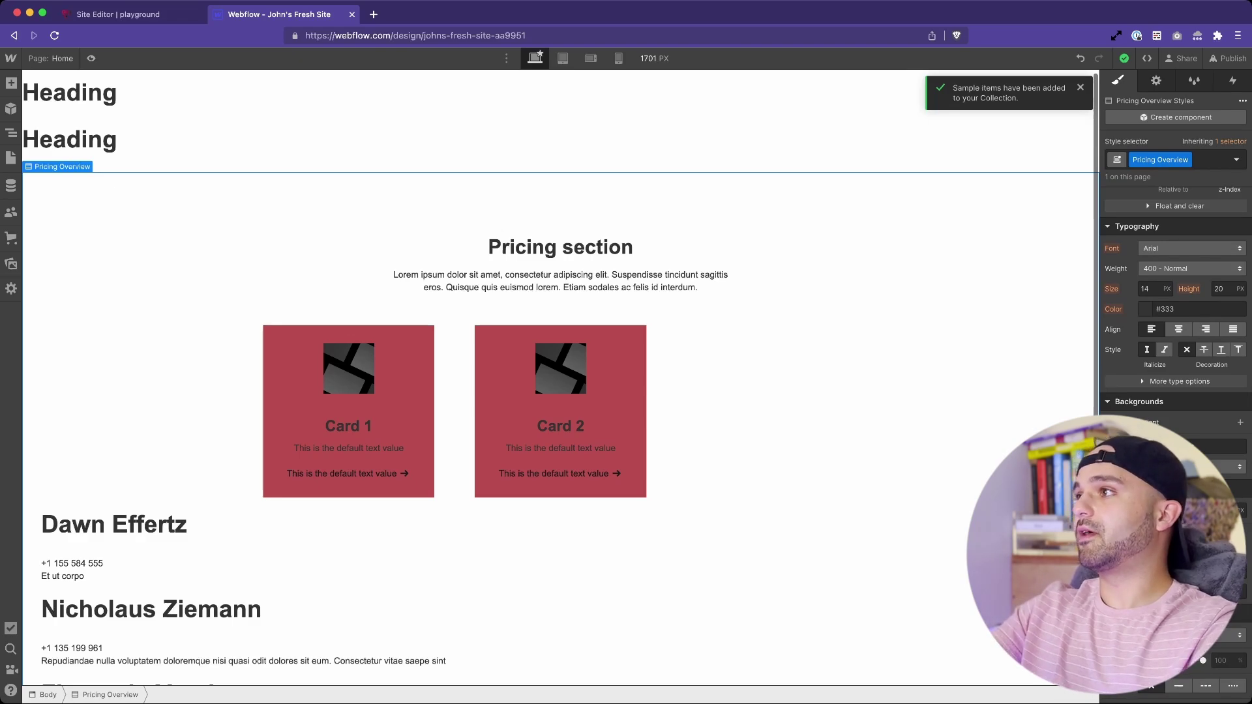
pyautogui.scroll(5, 1173, 293)
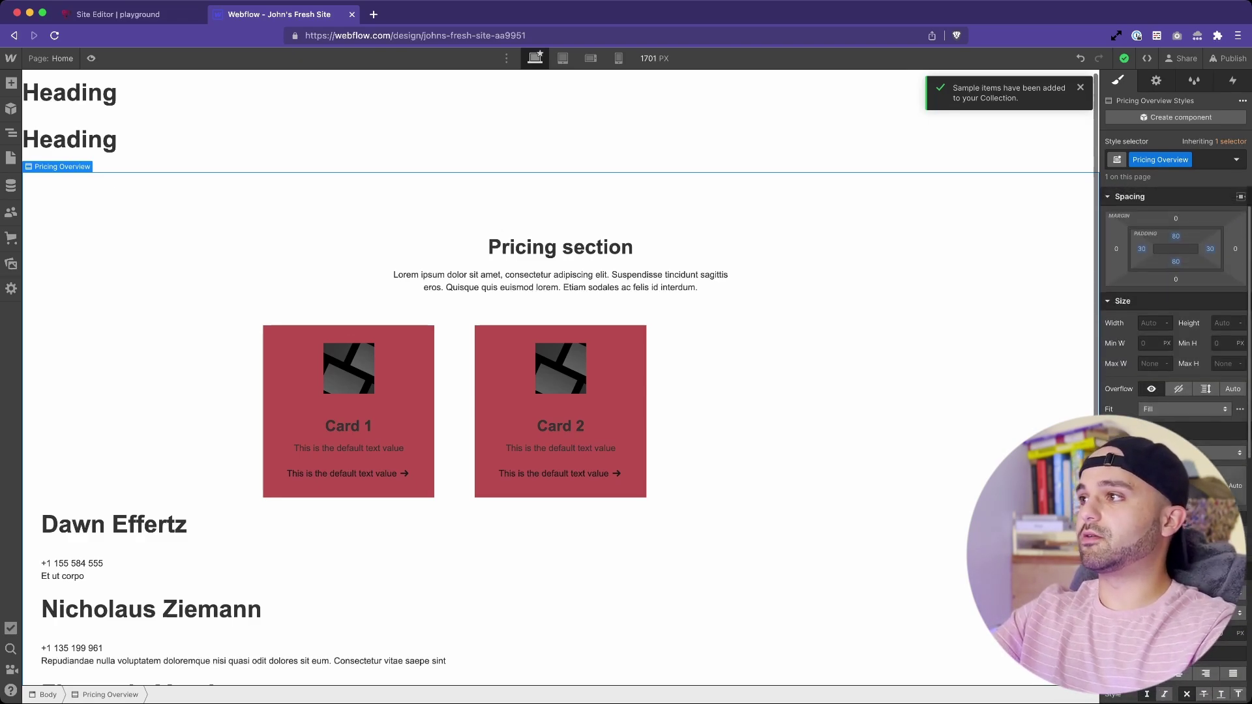
pyautogui.scroll(-3, 1185, 415)
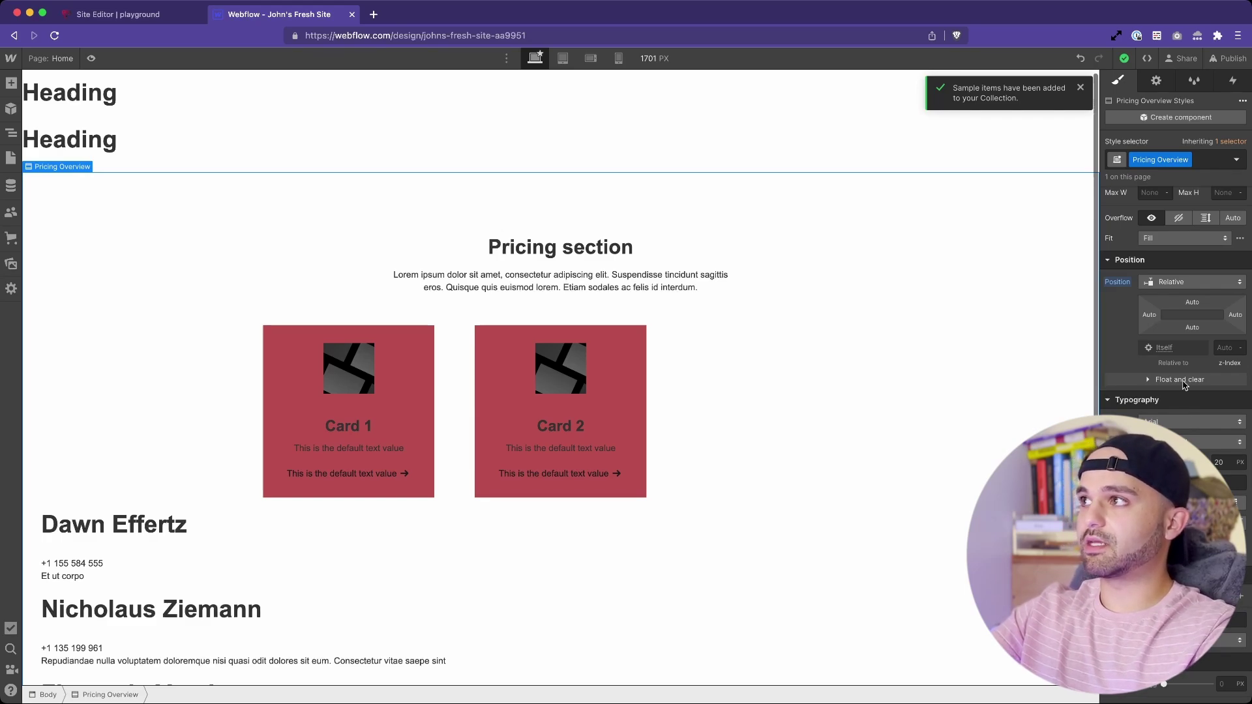
pyautogui.scroll(-5, 1177, 410)
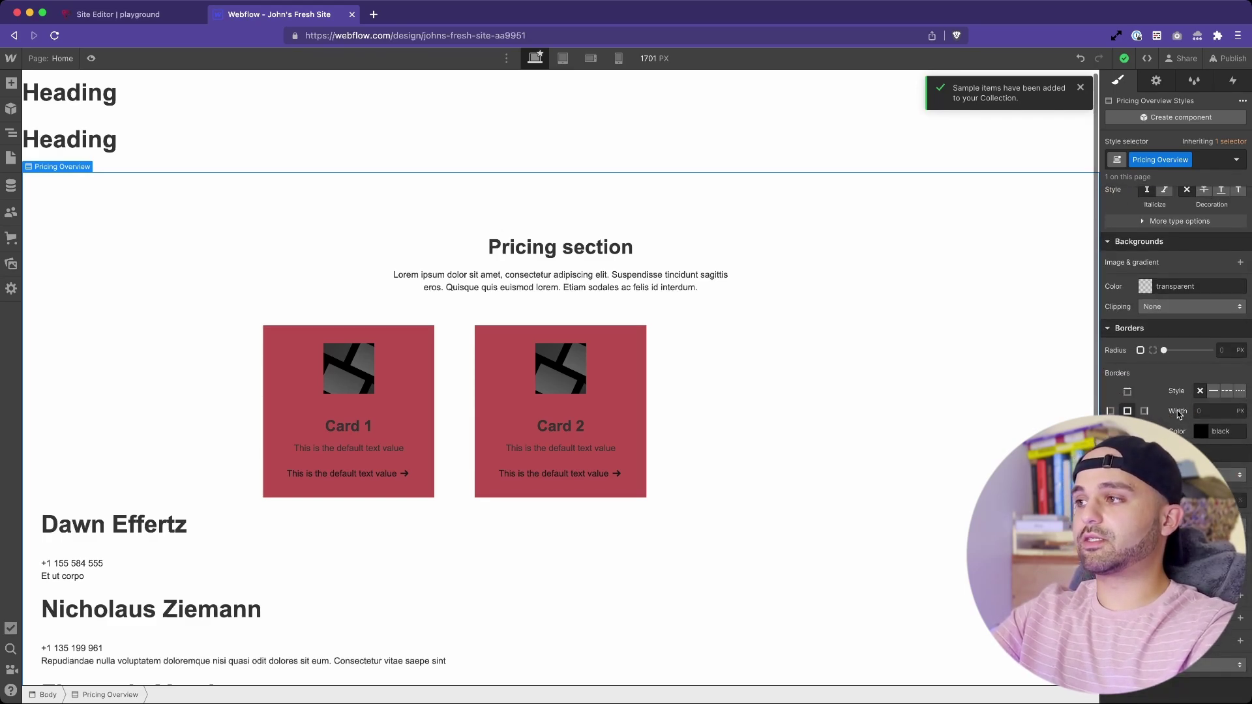